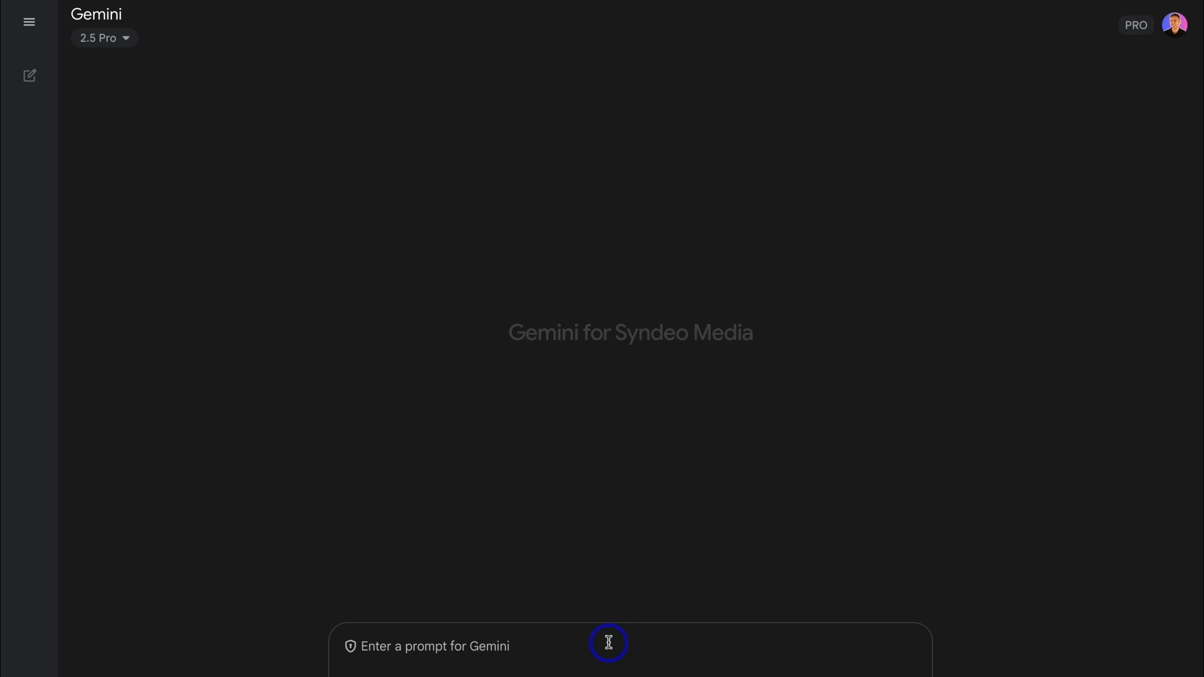
Ask Gemini for 10 business name ideas for a Sydney, Australia web design agency that include high volume search keywords, and review the list
{"action": "type", "text": "Please give me a list of 10 business name ideas for a web design agency based in Sydney, Australia. Include high volume search keywords in the business names too."}
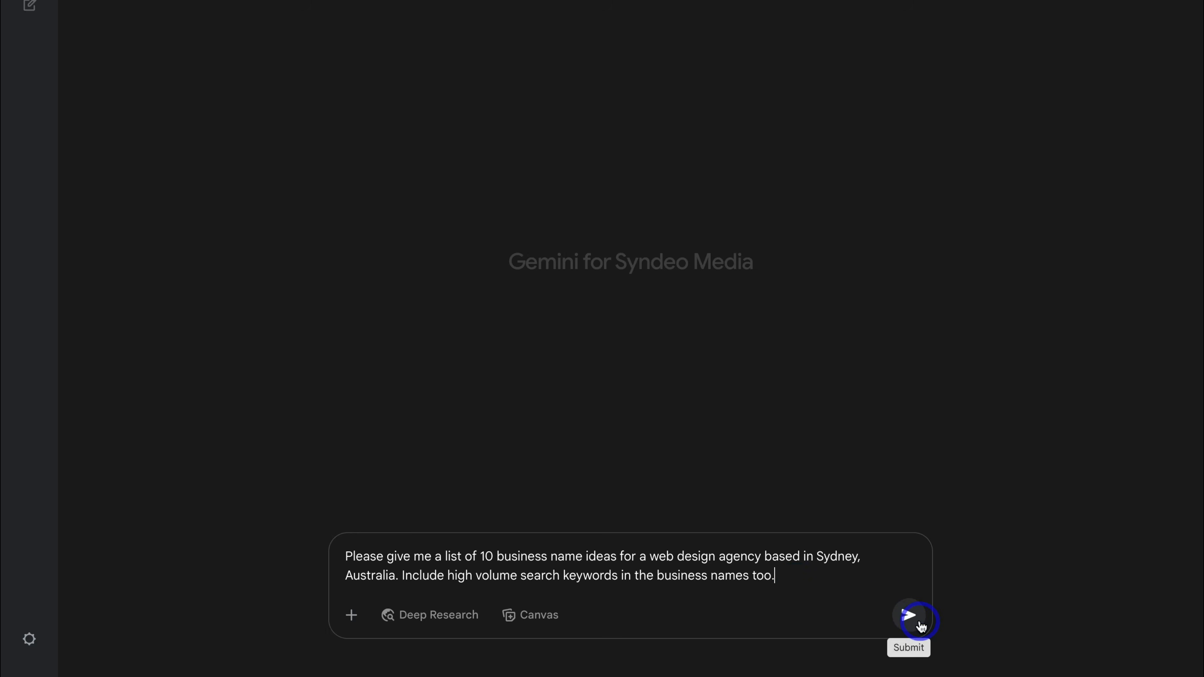
{"action": "left_click", "coordinate": [908, 615]}
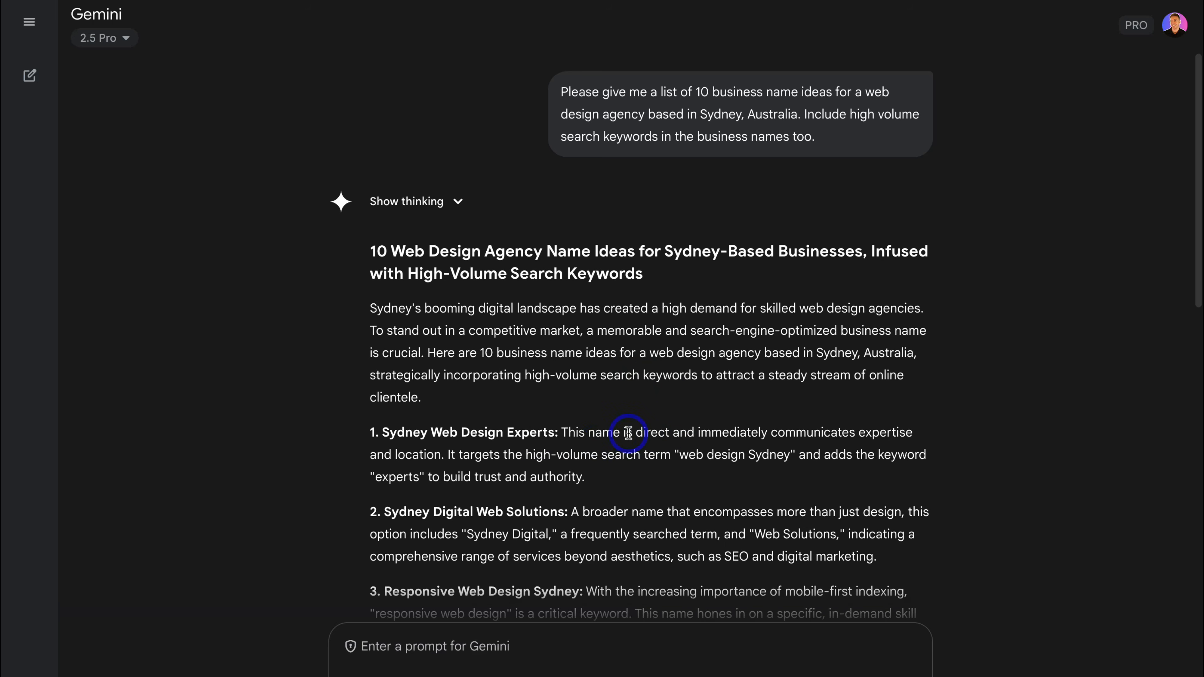
{"action": "scroll", "coordinate": [628, 433], "scroll_direction": "down", "scroll_amount": 10}
{"action": "scroll", "coordinate": [628, 432], "scroll_direction": "down", "scroll_amount": 5}
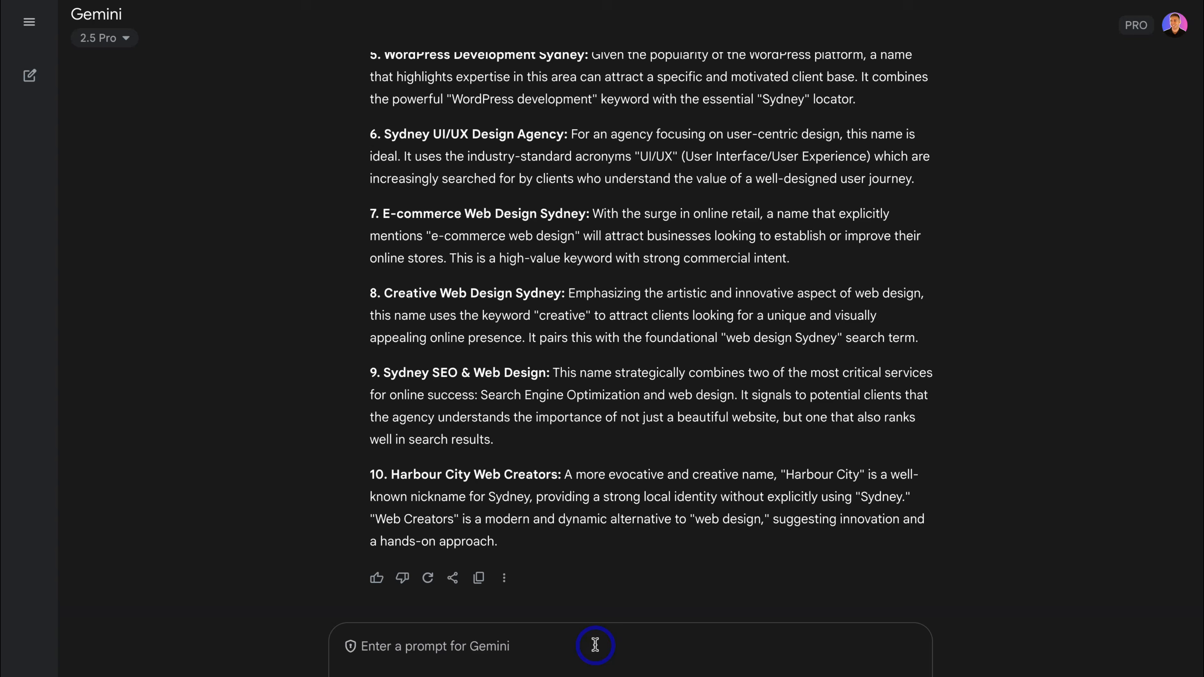
Open the pre-made Brainstormer Gem from the expanded Gem list and choose its suggested prompt about planning a large family reunion
{"action": "mouse_move", "coordinate": [29, 26]}
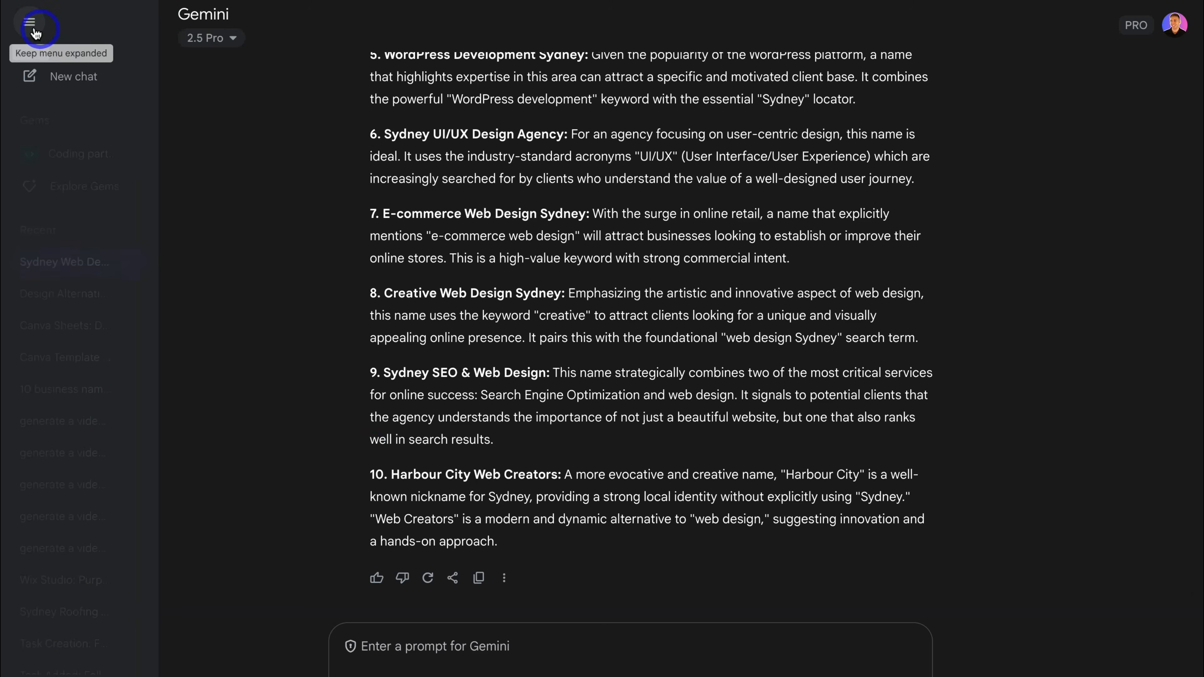
{"action": "left_click", "coordinate": [144, 191]}
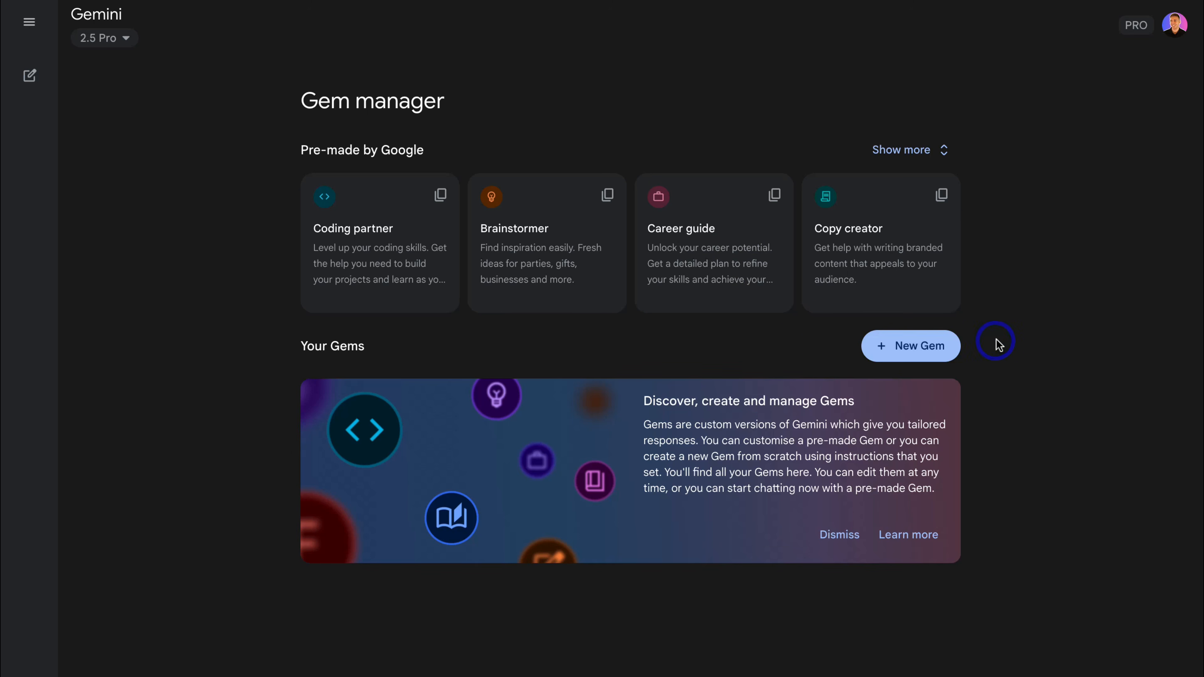
{"action": "left_click", "coordinate": [930, 151]}
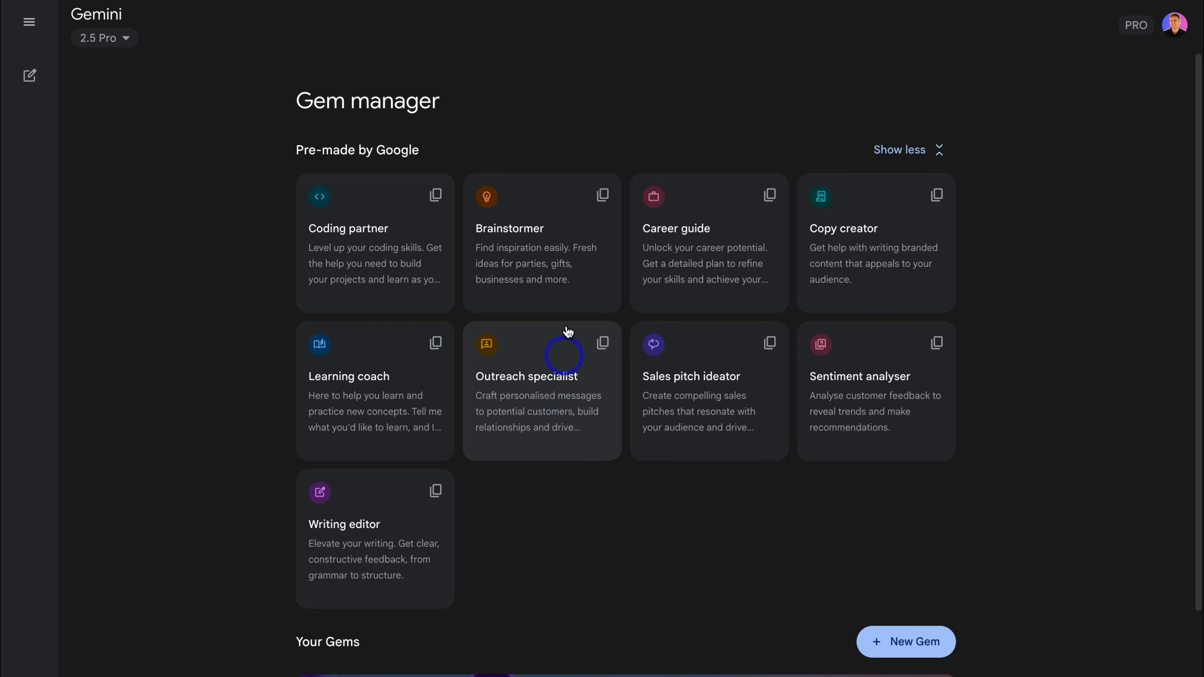
{"action": "left_click", "coordinate": [534, 237]}
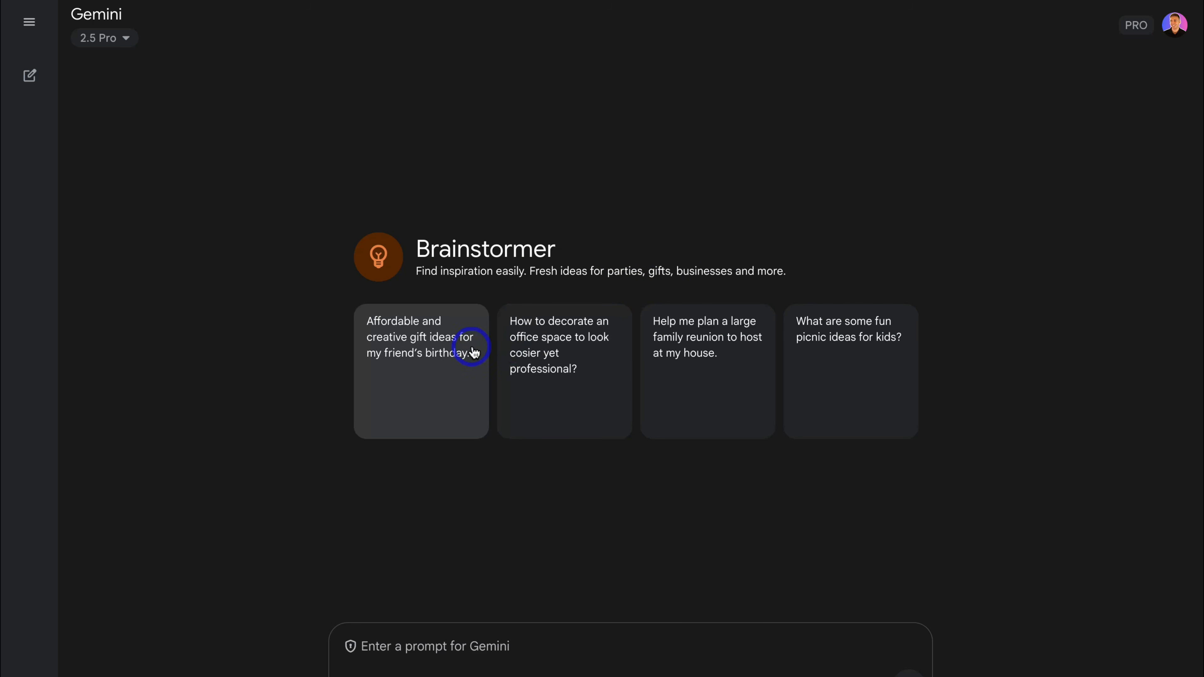
{"action": "left_click", "coordinate": [723, 374]}
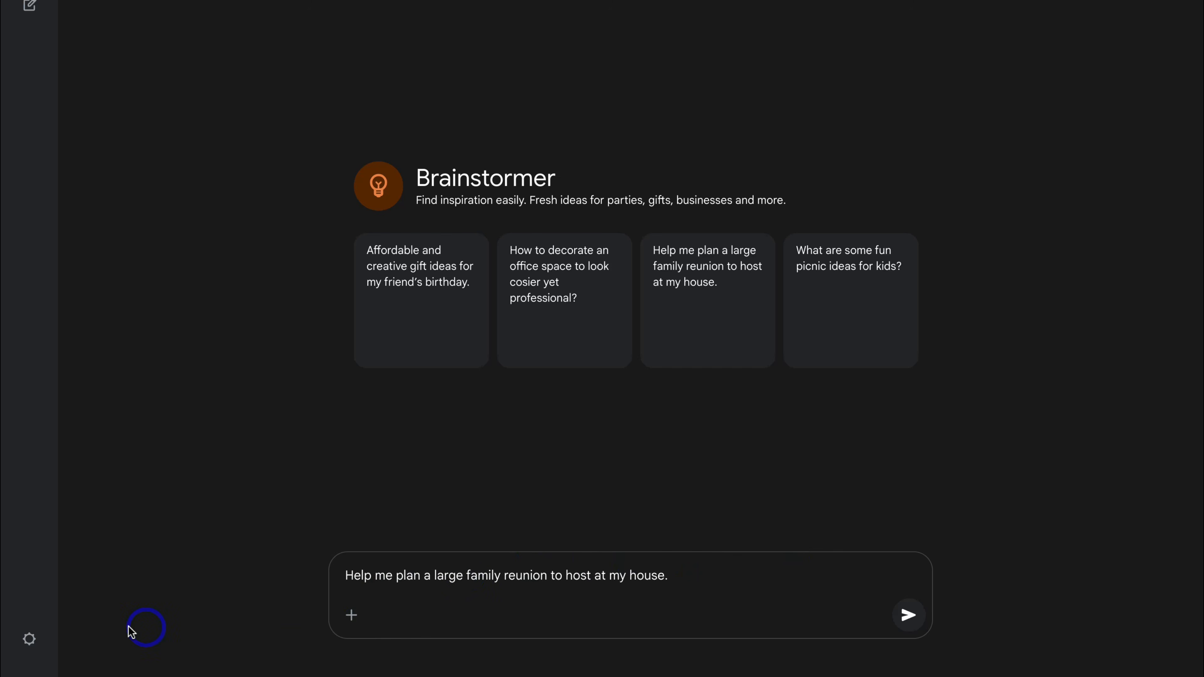
Open Gemini's connected apps settings and review the Google Workspace apps under Productivity
{"action": "left_click", "coordinate": [30, 637]}
{"action": "left_click", "coordinate": [226, 472]}
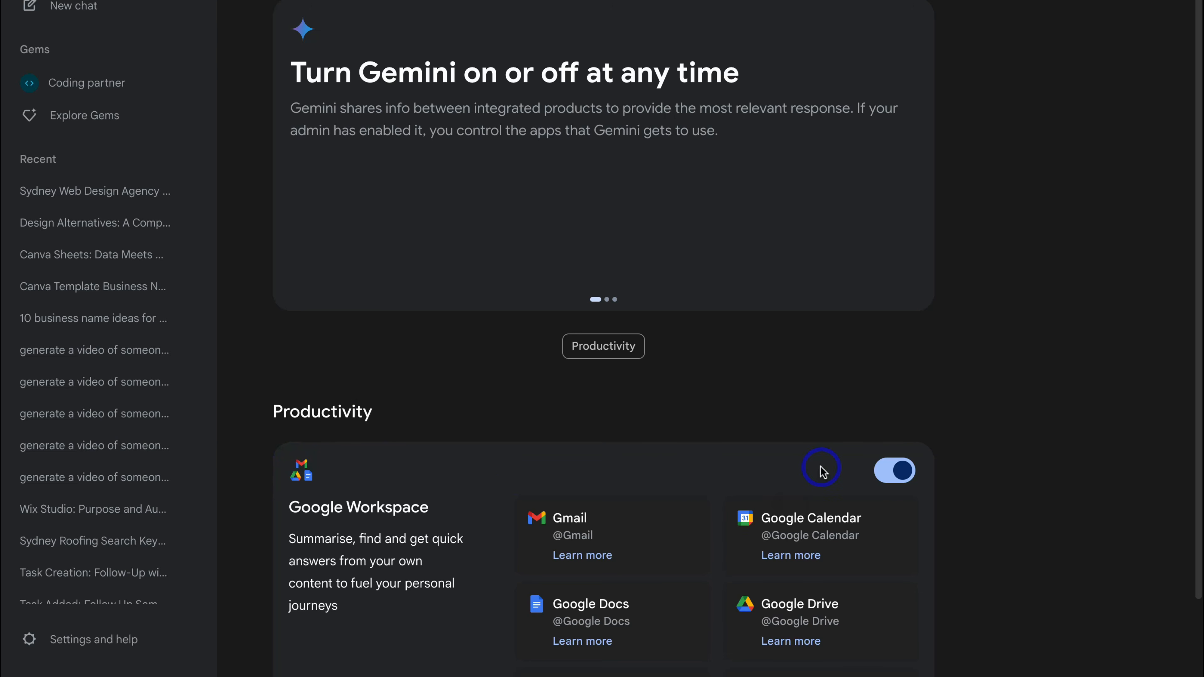
{"action": "scroll", "coordinate": [801, 469], "scroll_direction": "down", "scroll_amount": 2}
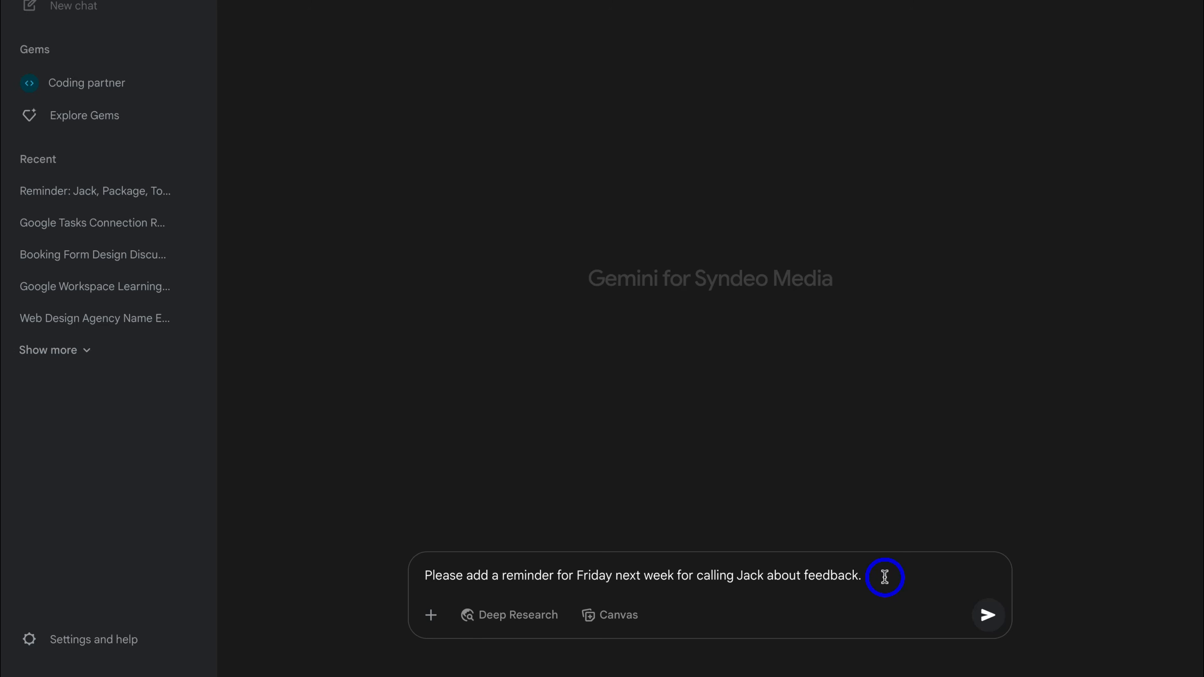
Submit the prompt to add a reminder for Friday next week about calling the contact for feedback, and check the task in Google Tasks
{"action": "left_click", "coordinate": [987, 615]}
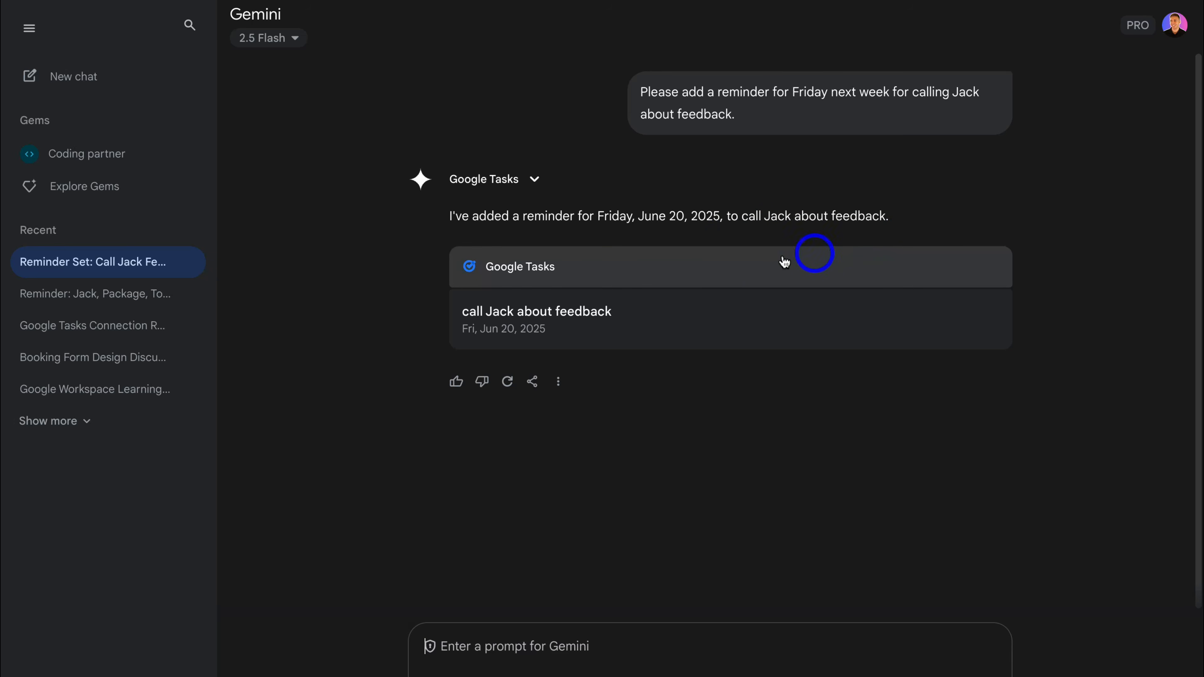
{"action": "left_click", "coordinate": [726, 269]}
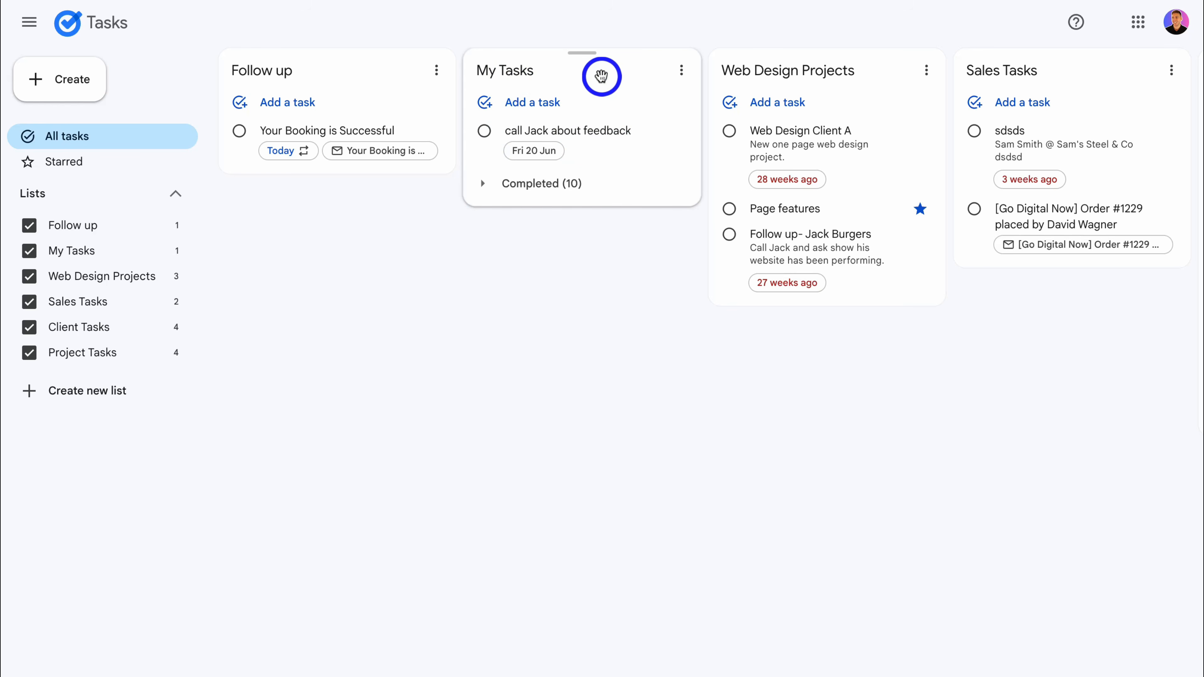
{"action": "left_click", "coordinate": [602, 143]}
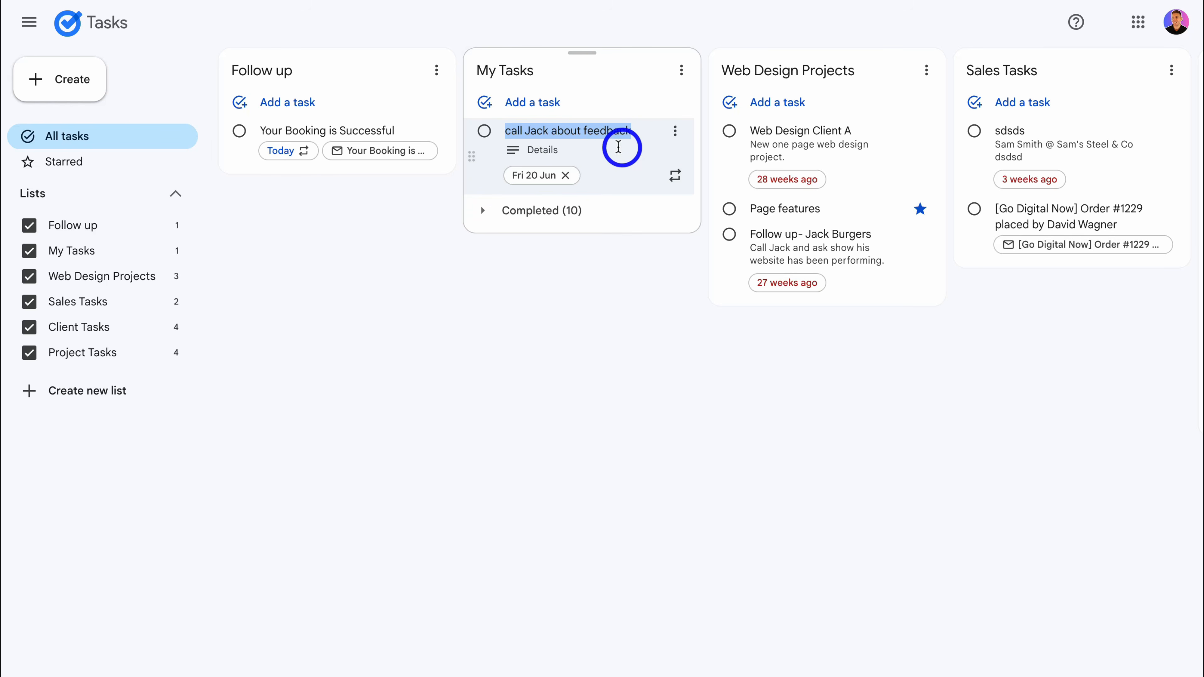
{"action": "left_click", "coordinate": [612, 296]}
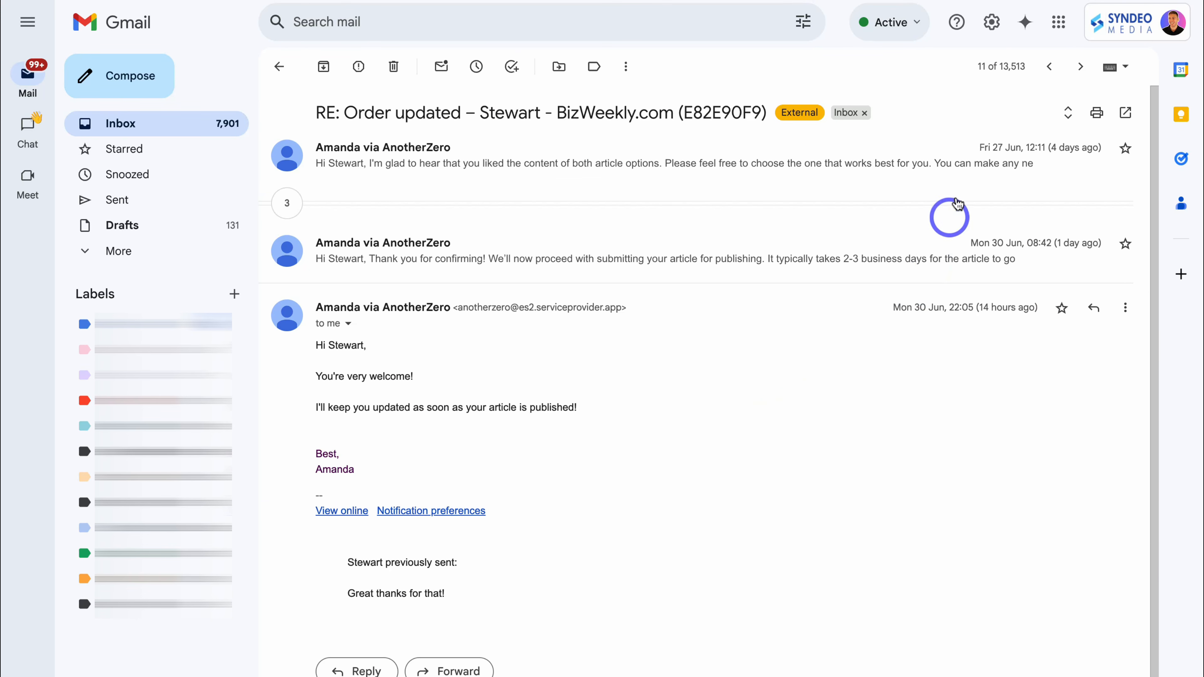
In Gmail, open Gemini beside the order update email and ask what the action items are
{"action": "left_click", "coordinate": [1020, 29]}
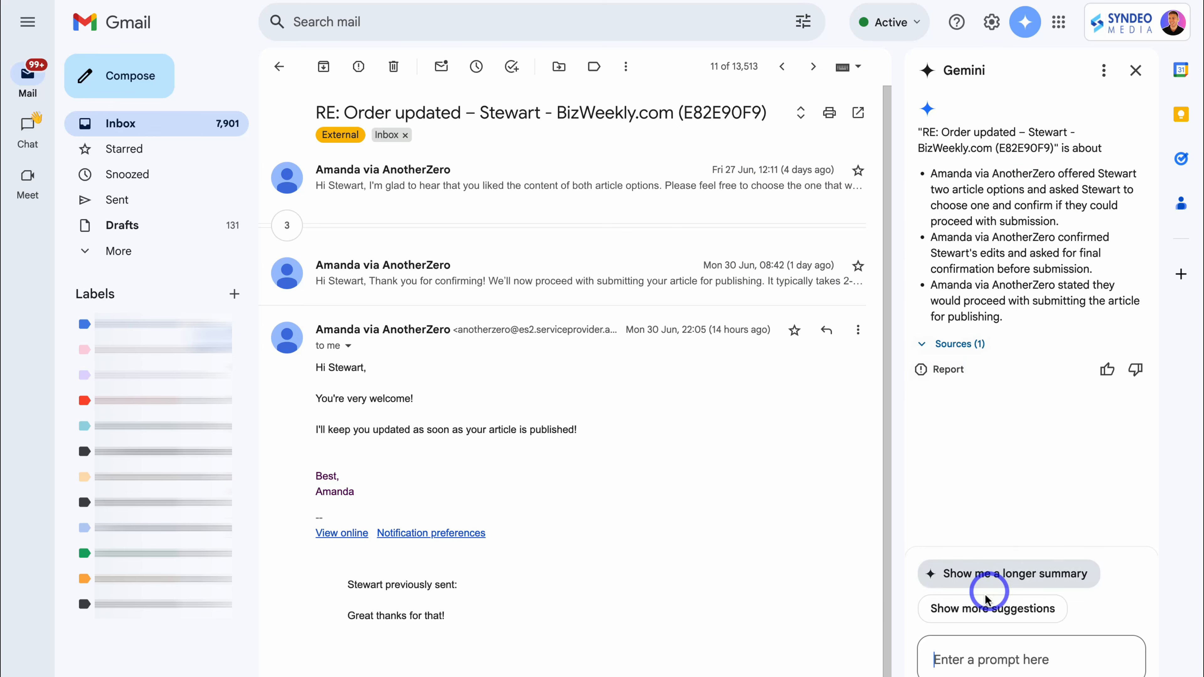
{"action": "left_click", "coordinate": [1008, 610]}
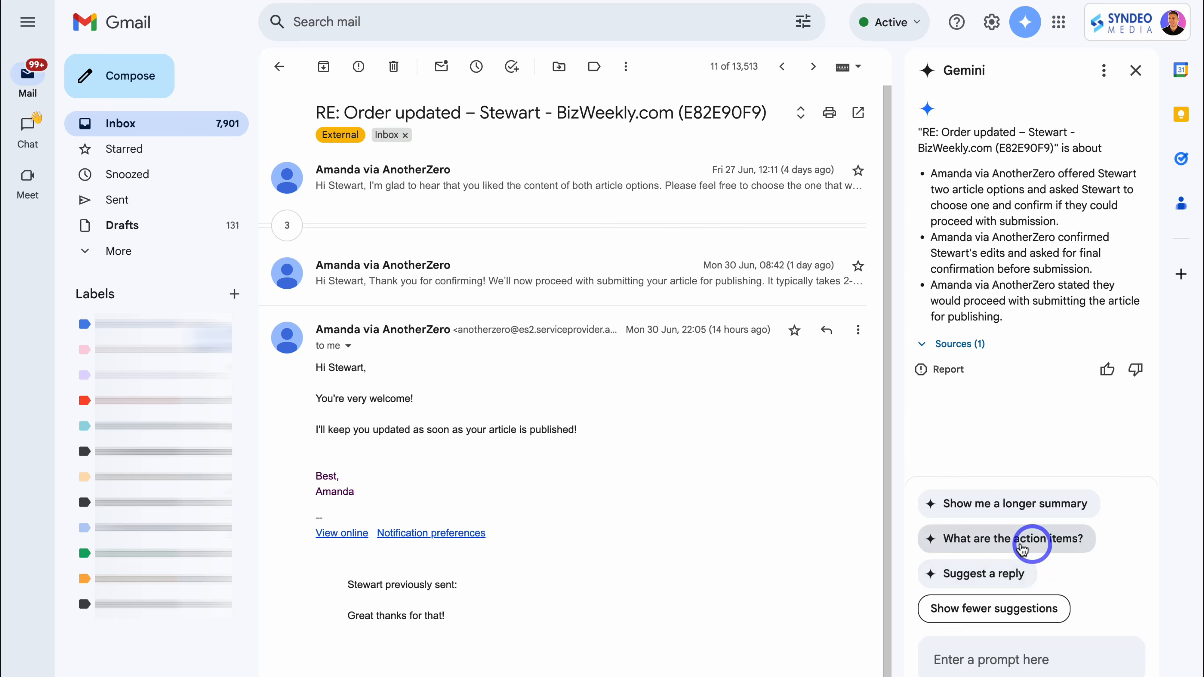
{"action": "left_click", "coordinate": [996, 550]}
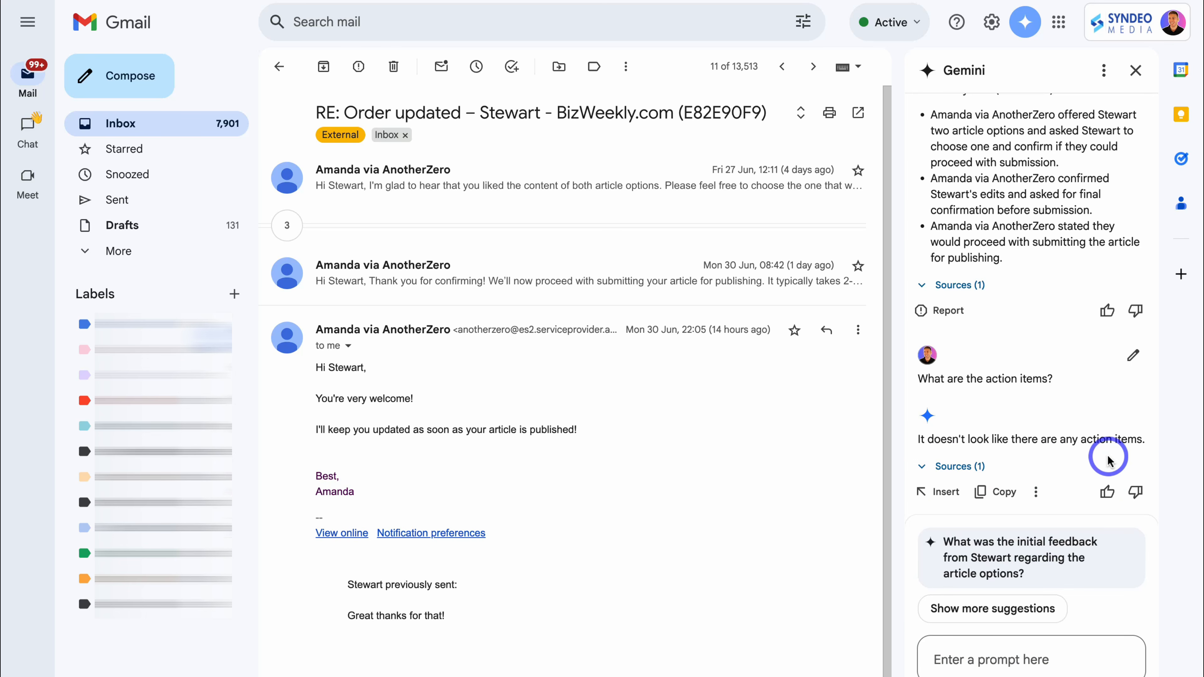
Have Gemini suggest a reply to the email and insert the suggestions into a reply draft
{"action": "left_click", "coordinate": [1009, 612]}
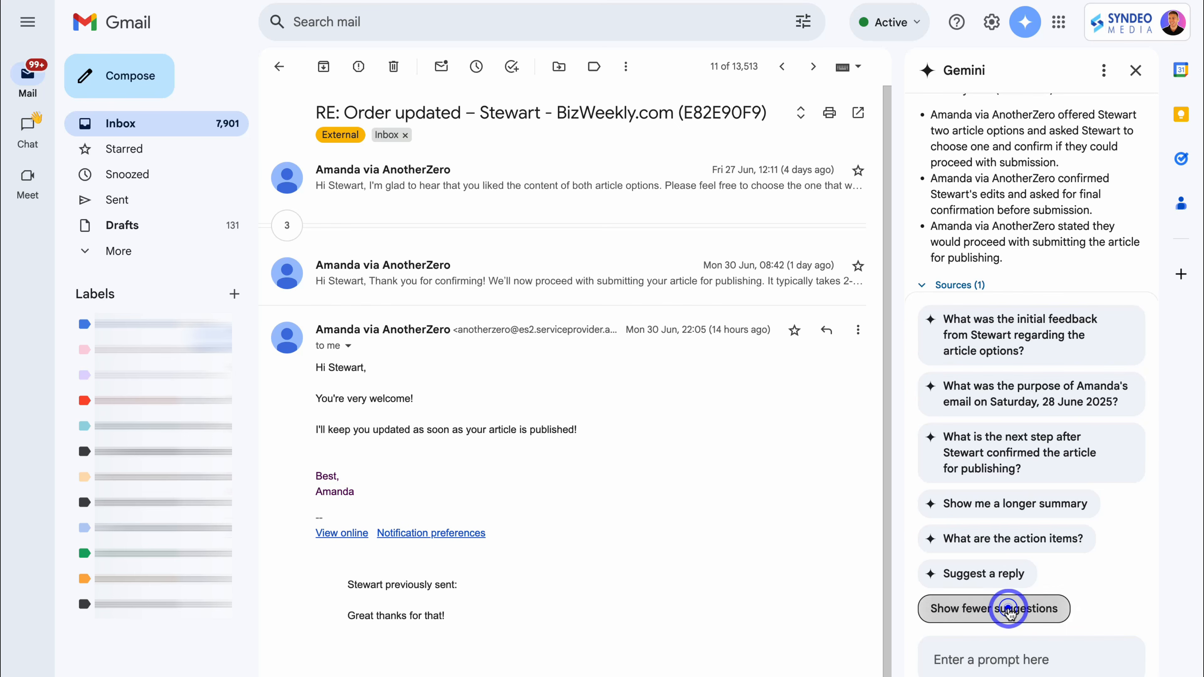
{"action": "left_click", "coordinate": [982, 574]}
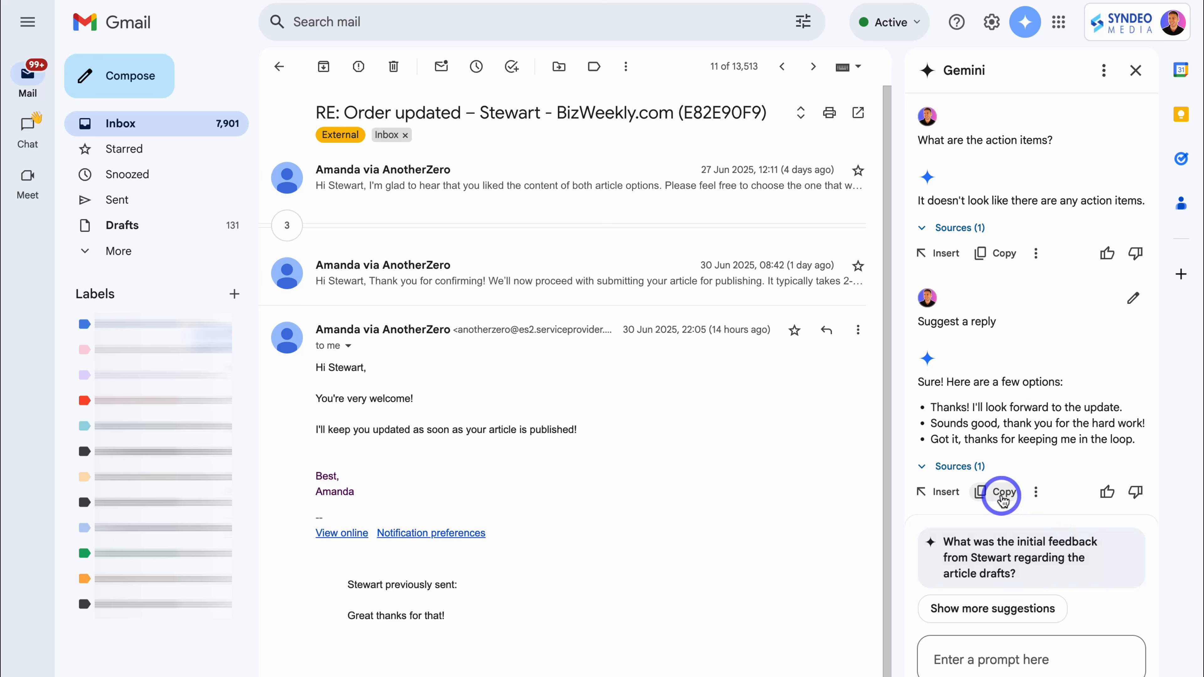
{"action": "left_click", "coordinate": [946, 492]}
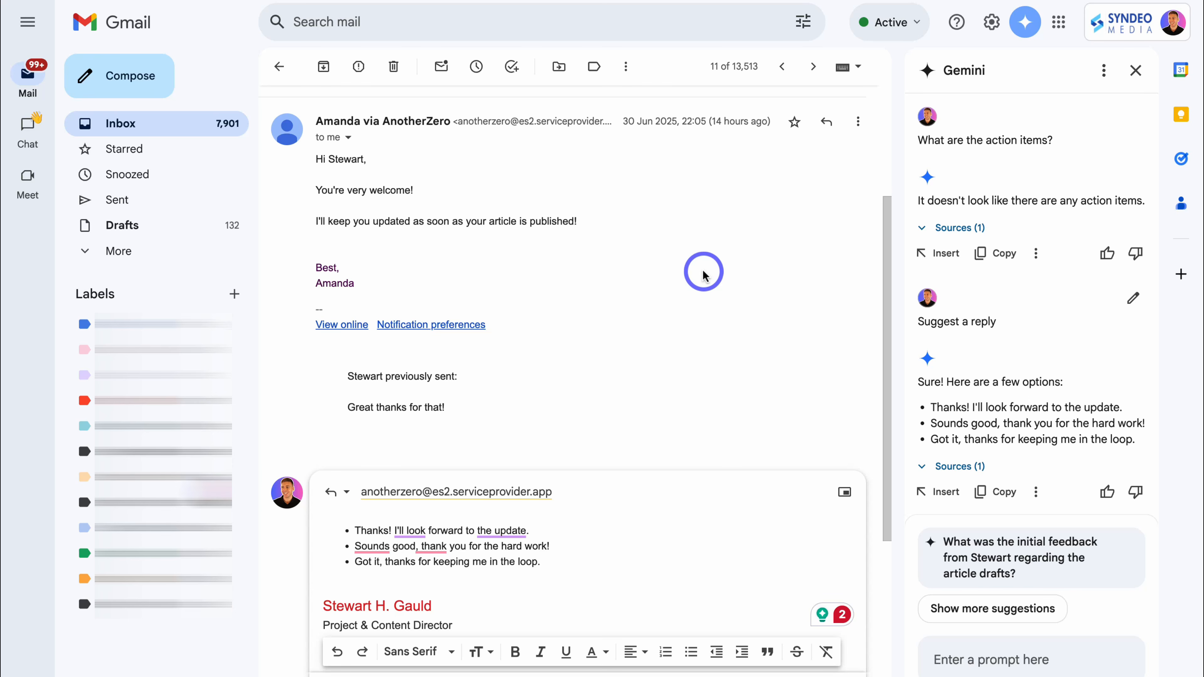
Ask Gemini: "Remind me in three days to check and see if this article has been published."
{"action": "left_click", "coordinate": [972, 659]}
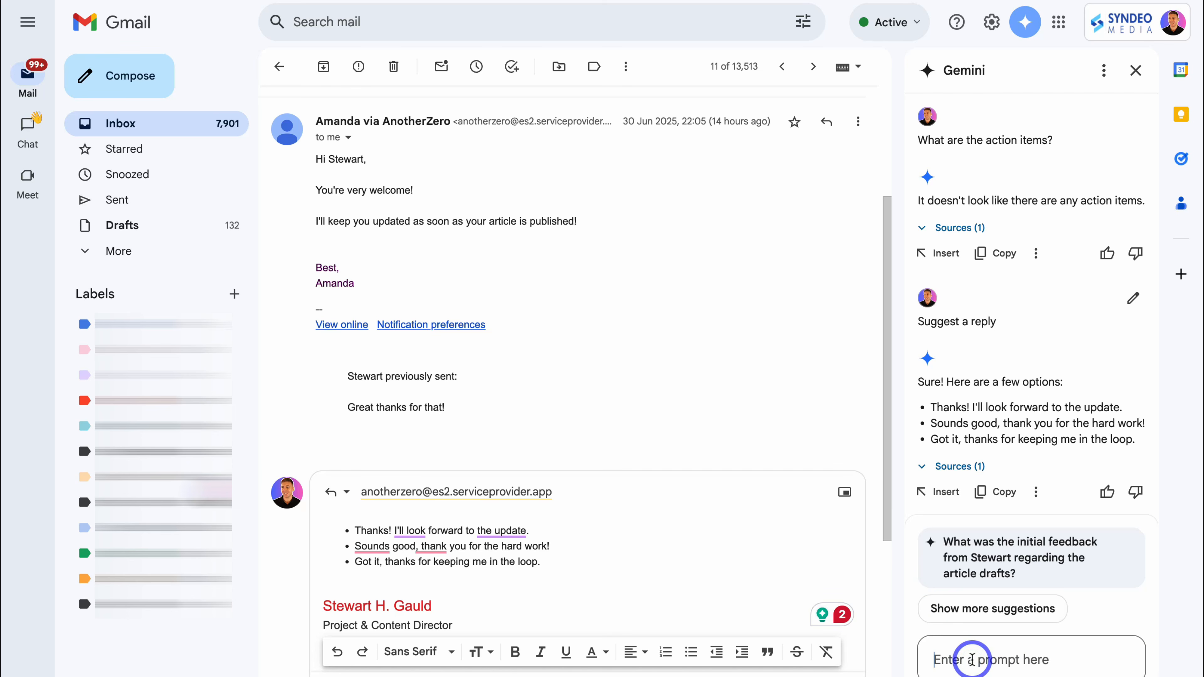
{"action": "type", "text": "Remind me in three days to check and see if this article has been published."}
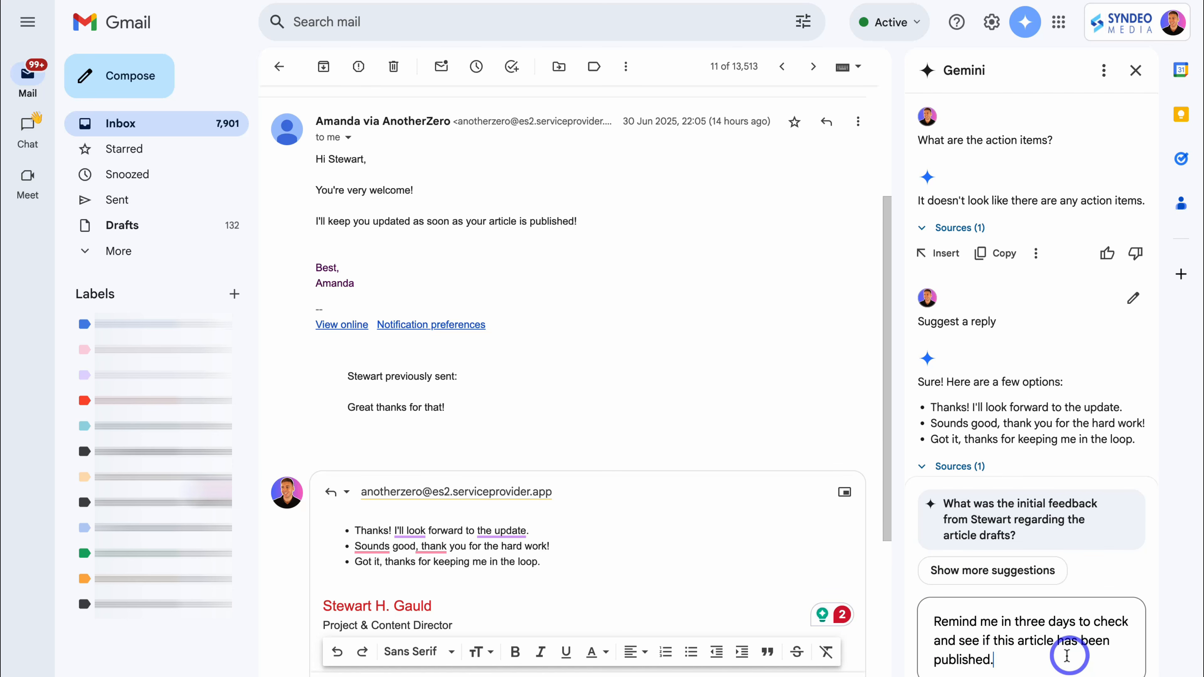
{"action": "key", "text": "Return"}
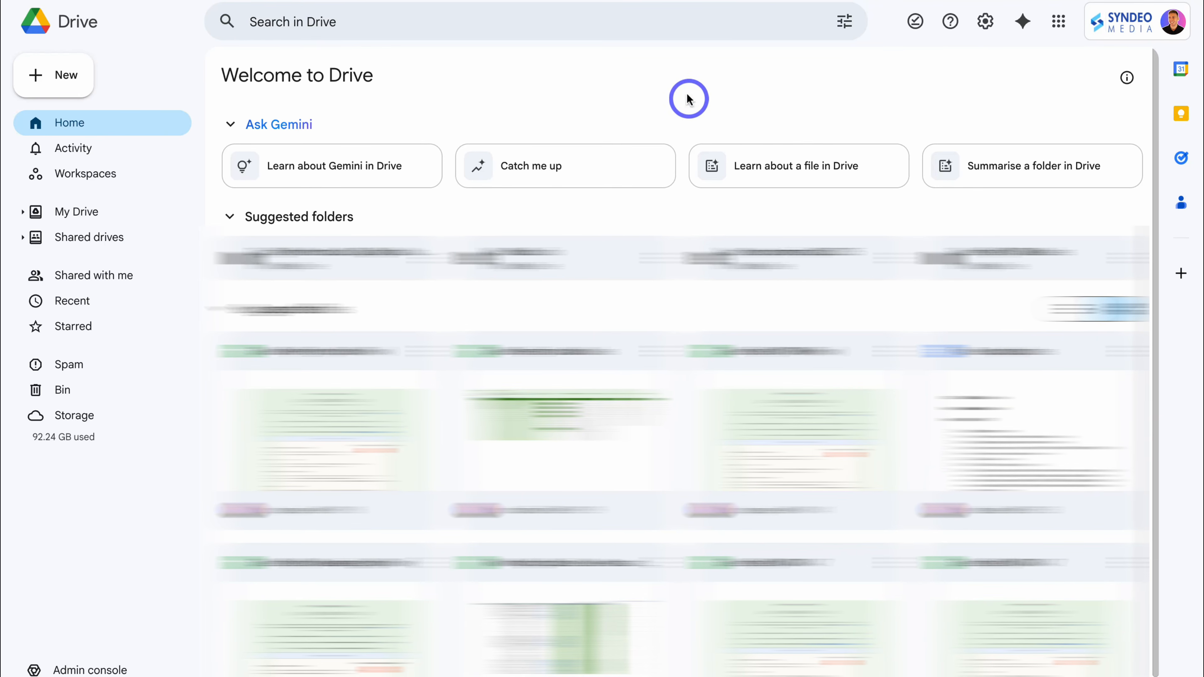
In Google Drive, open Gemini and add the Future Updates document as a source
{"action": "left_click", "coordinate": [1024, 23]}
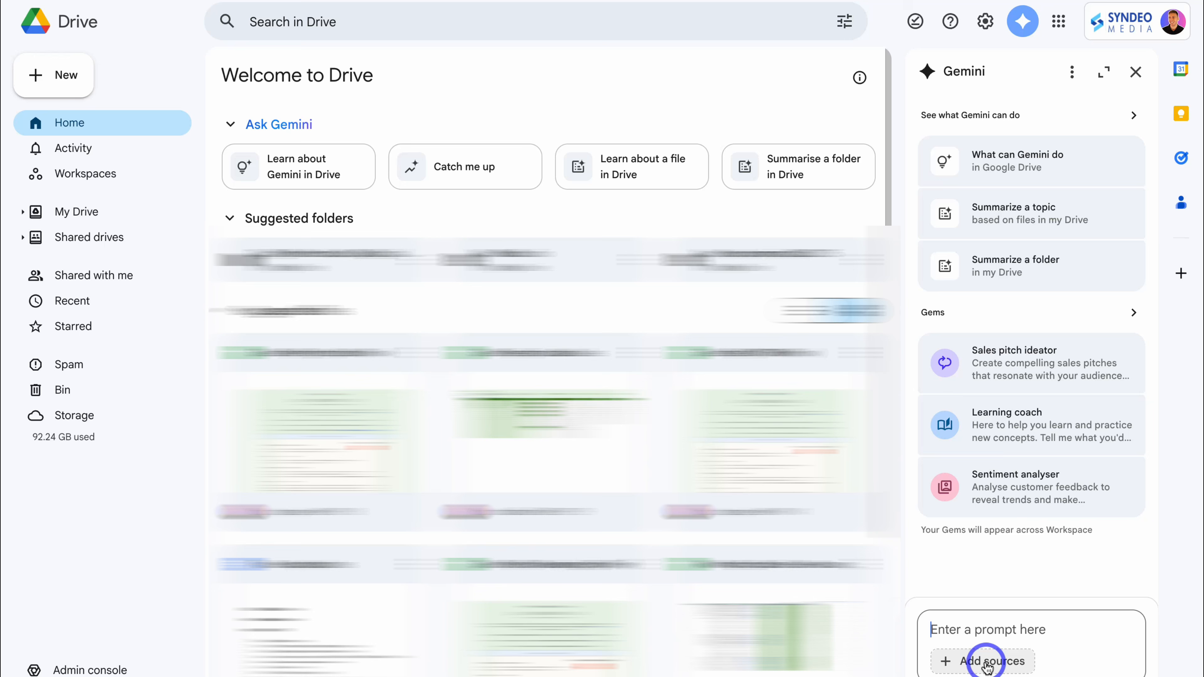
{"action": "left_click", "coordinate": [967, 662]}
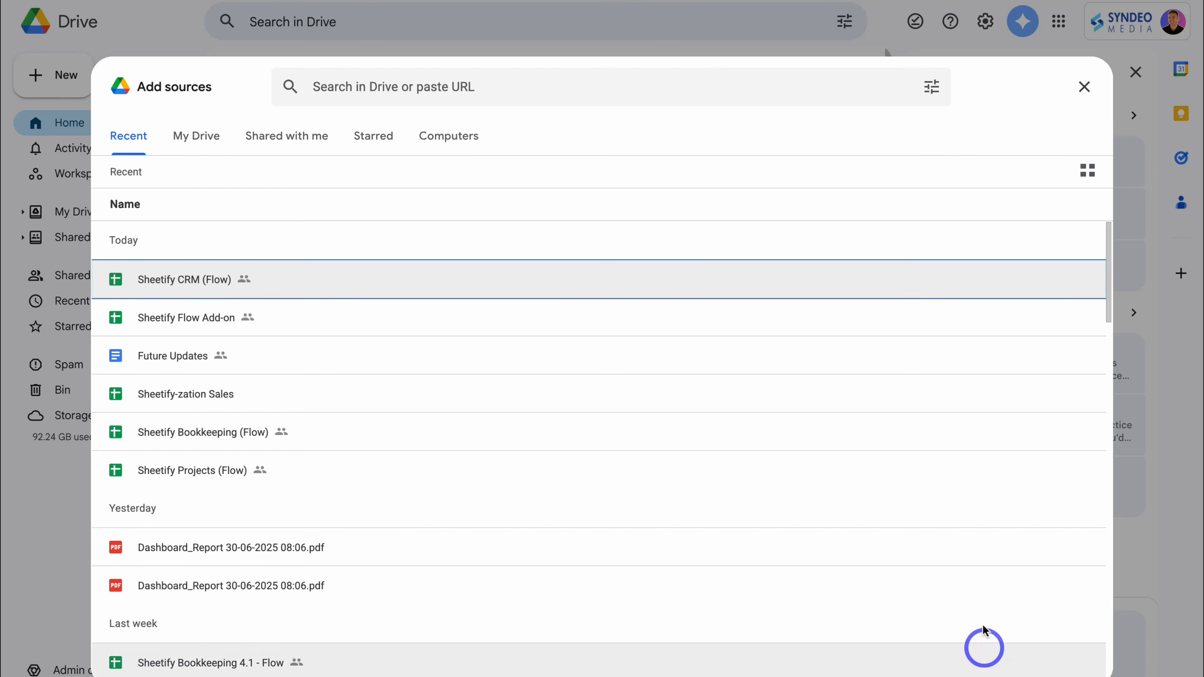
{"action": "left_click", "coordinate": [687, 364]}
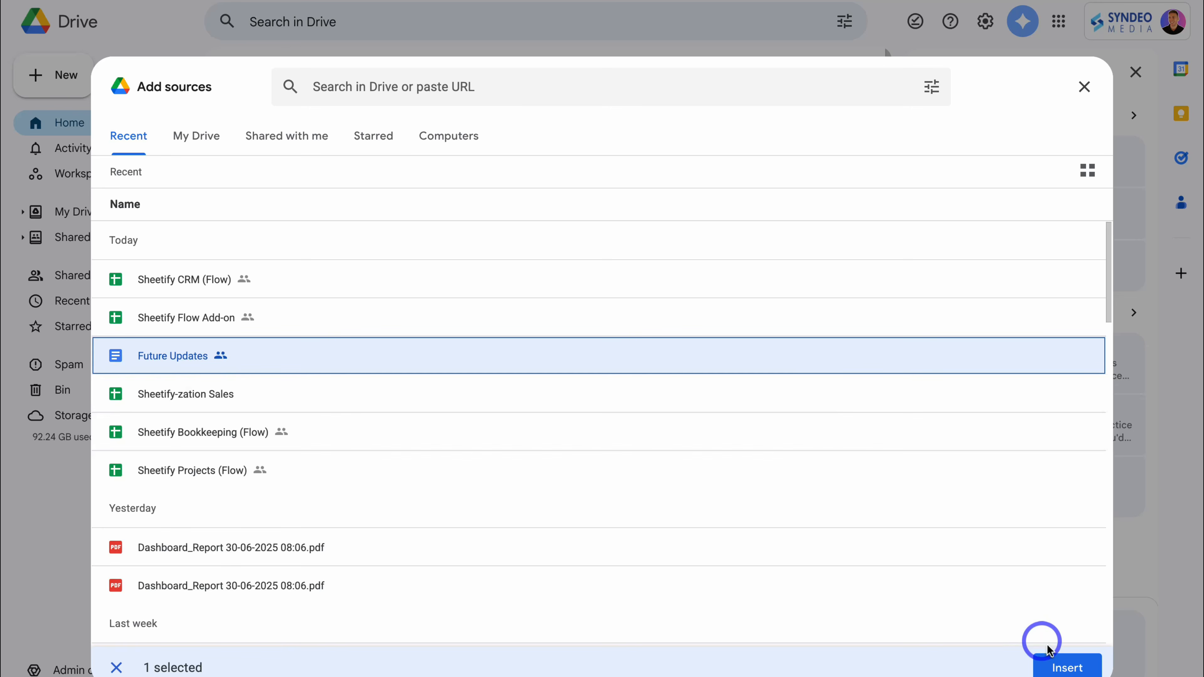
{"action": "left_click", "coordinate": [1067, 665]}
Ask Gemini "What is this document about?", rate the answer as good and close Gemini
{"action": "type", "text": "What is this document about?"}
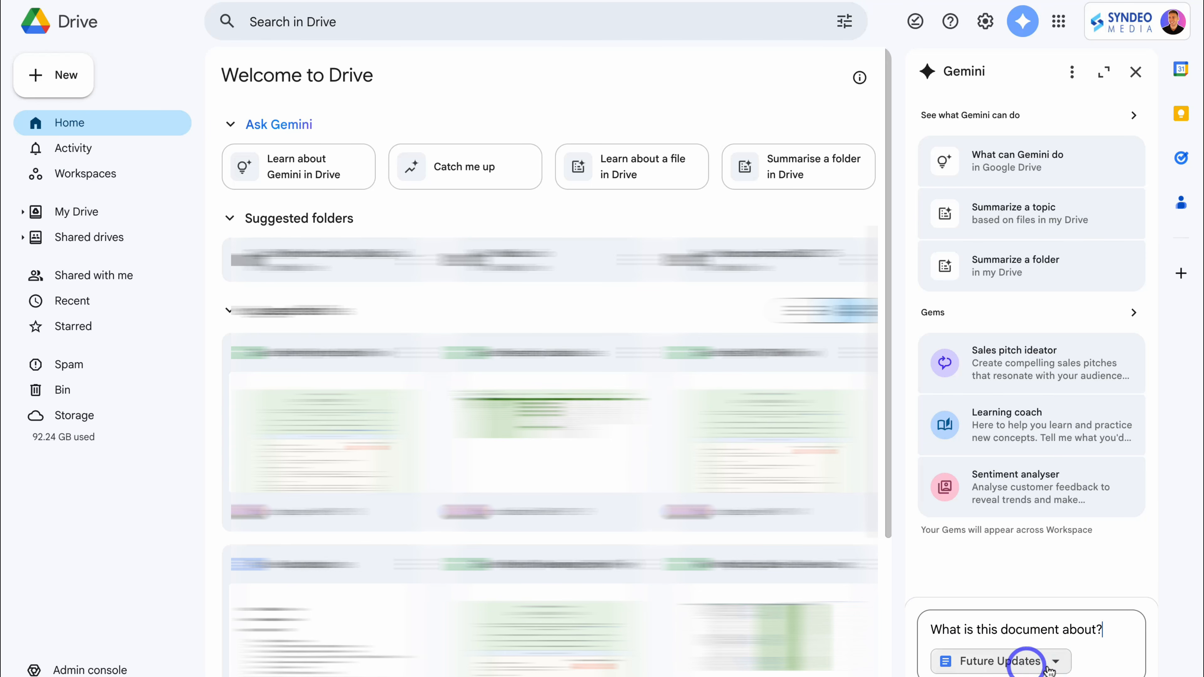
{"action": "left_click", "coordinate": [1095, 663]}
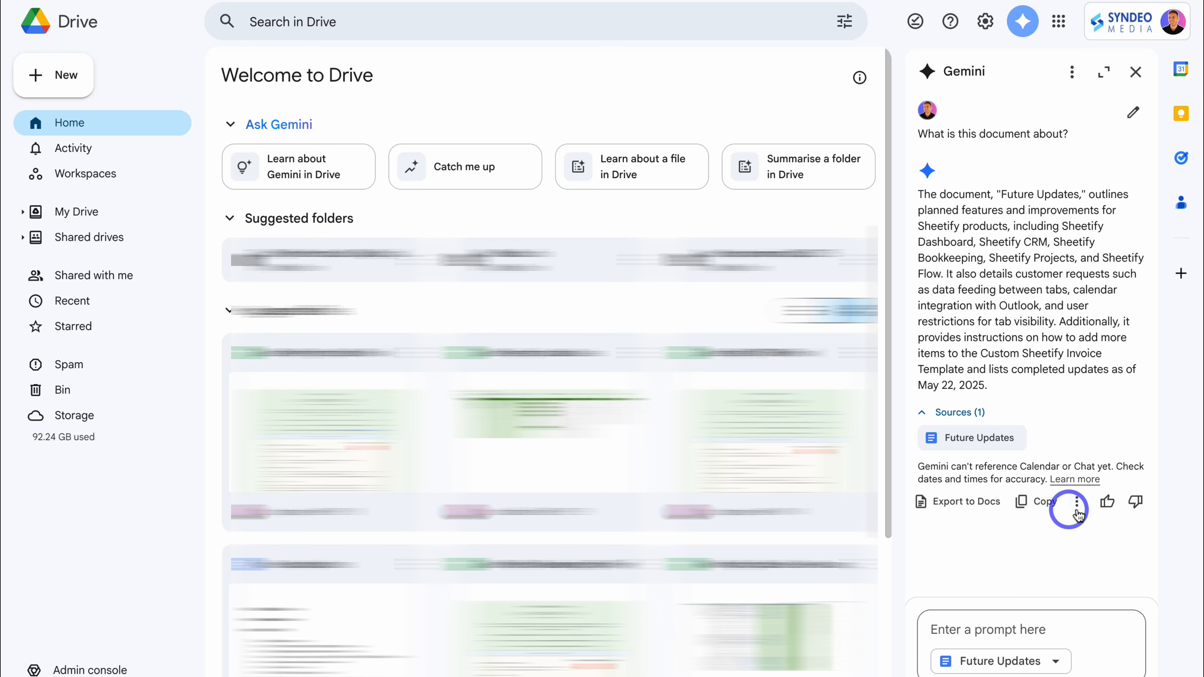
{"action": "left_click", "coordinate": [1107, 502]}
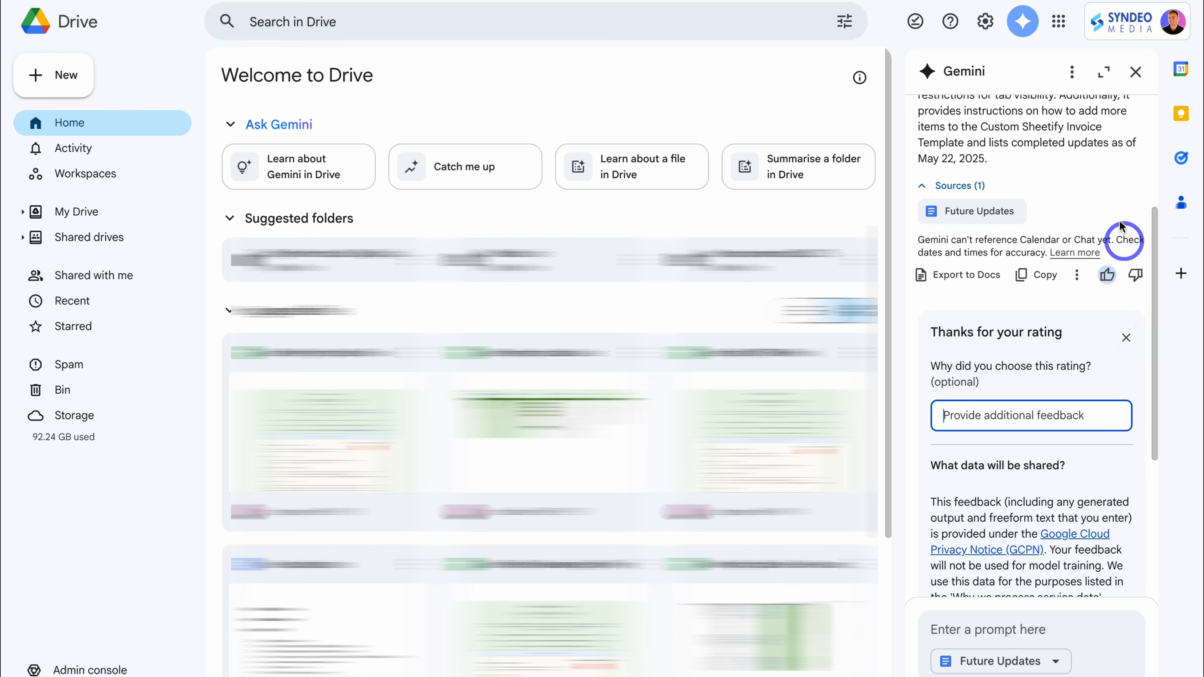
{"action": "left_click", "coordinate": [1135, 71]}
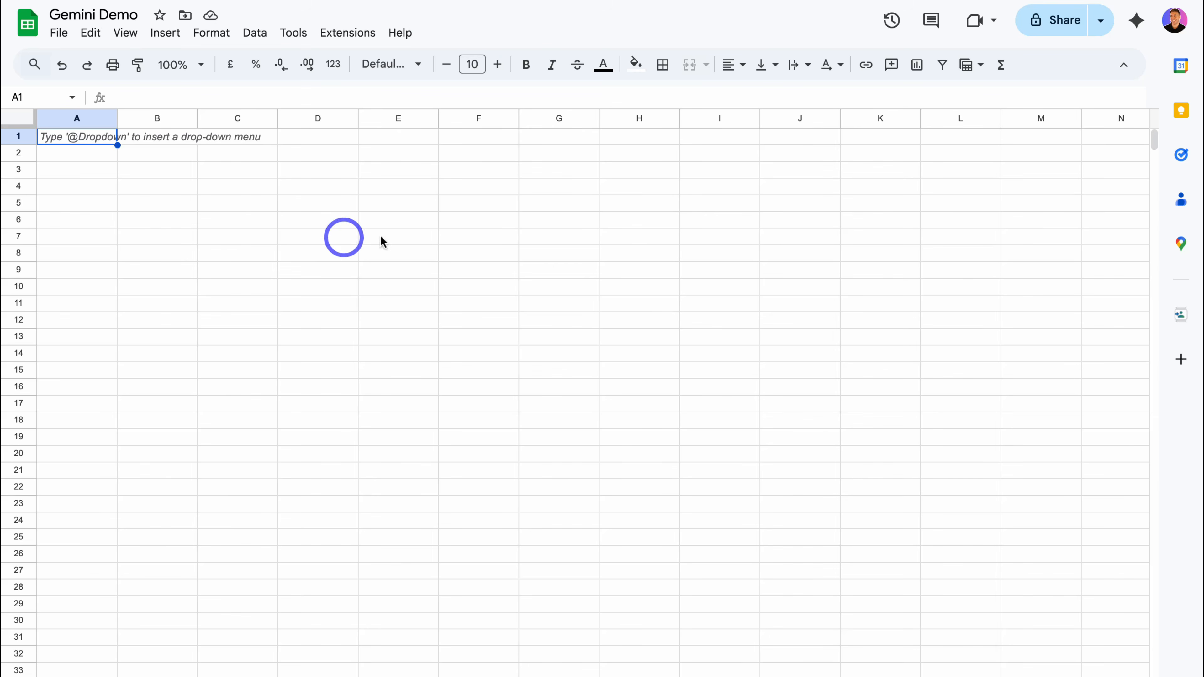
In the Gemini Demo spreadsheet, have Gemini create a July business task list for ecommerce store Sheetify CRM with completed-task tick boxes, and insert the table
{"action": "left_click", "coordinate": [1129, 30]}
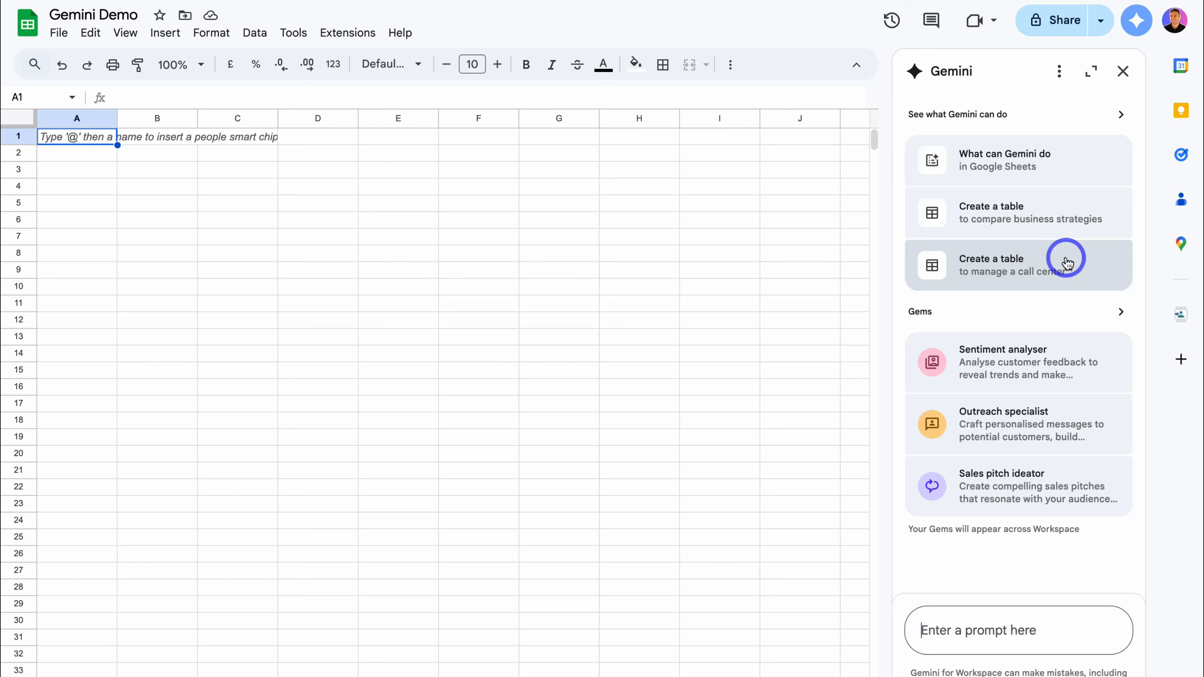
{"action": "left_click", "coordinate": [969, 645]}
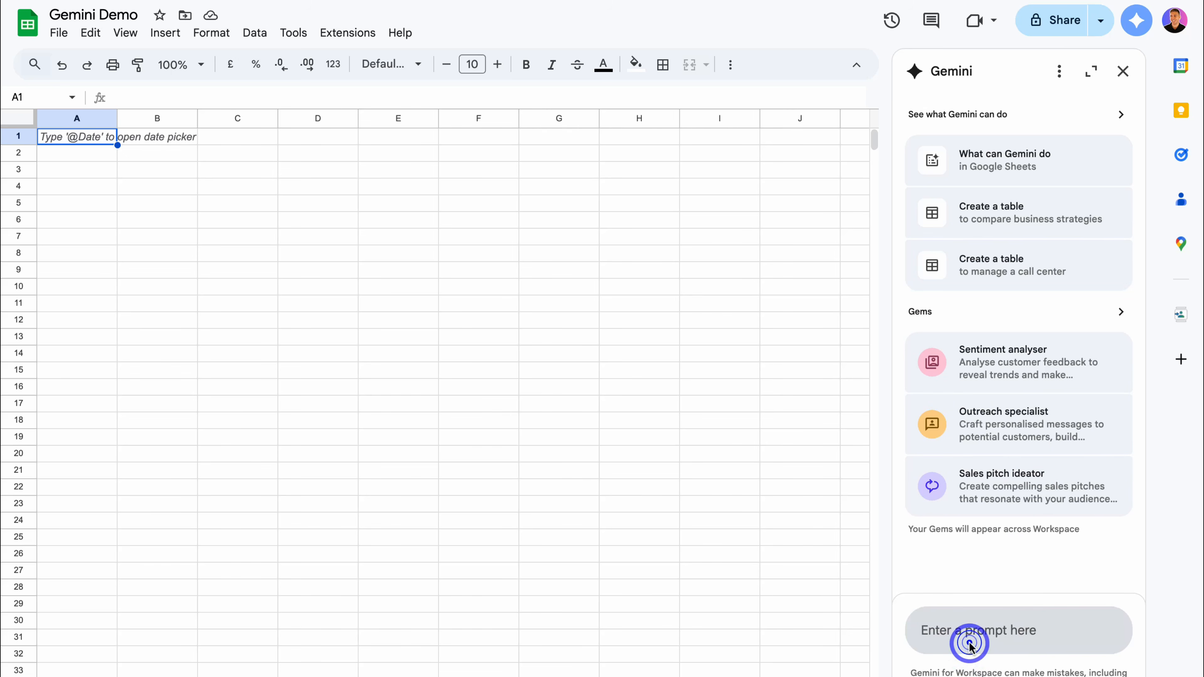
{"action": "type", "text": "Create a business task list for the month of July for my ecommerce store Sheetify CRM. Include, a tick box for completed tasks."}
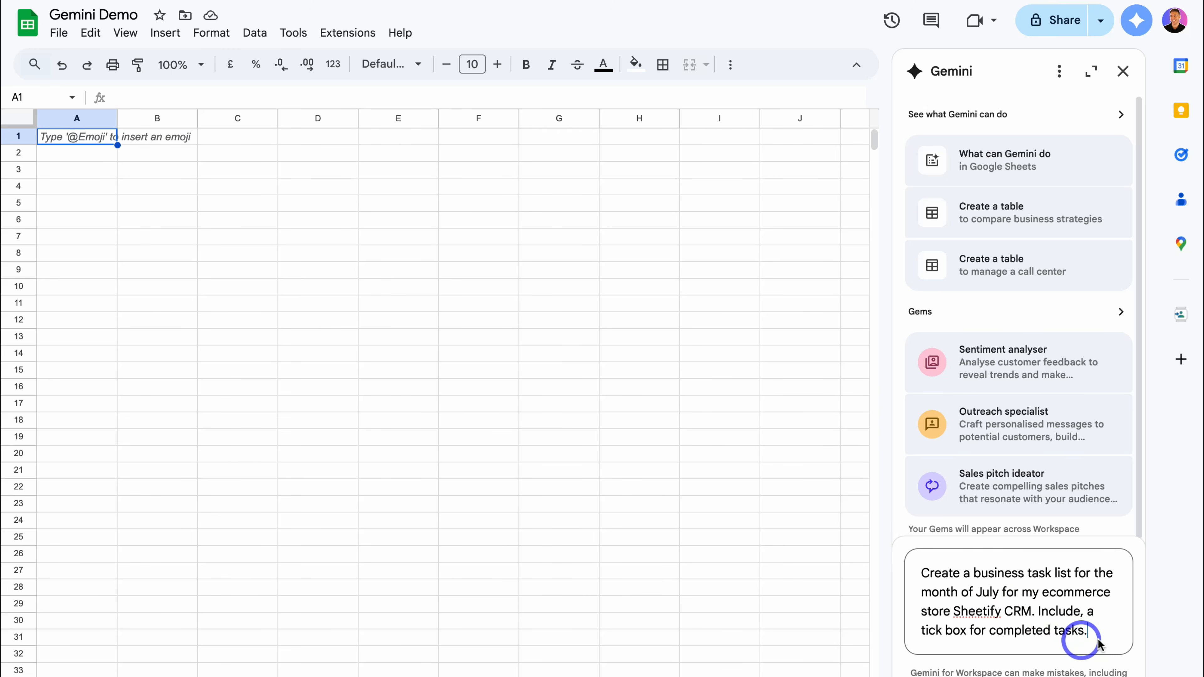
{"action": "key", "text": "Return"}
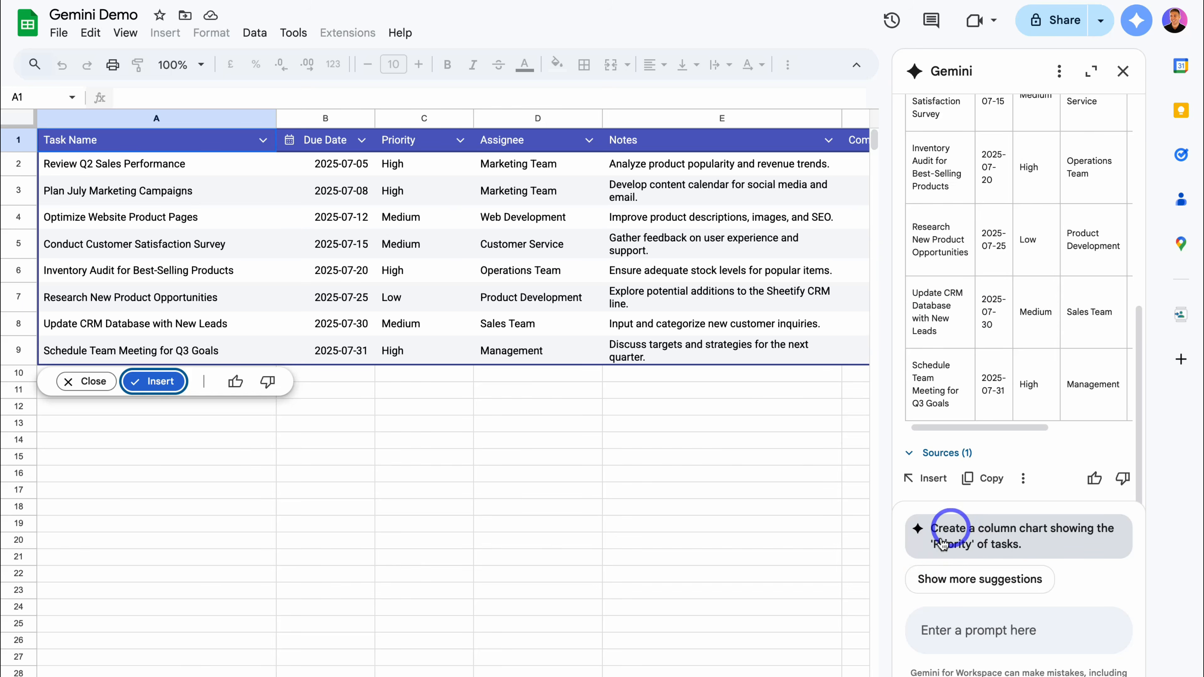
{"action": "left_click", "coordinate": [153, 382]}
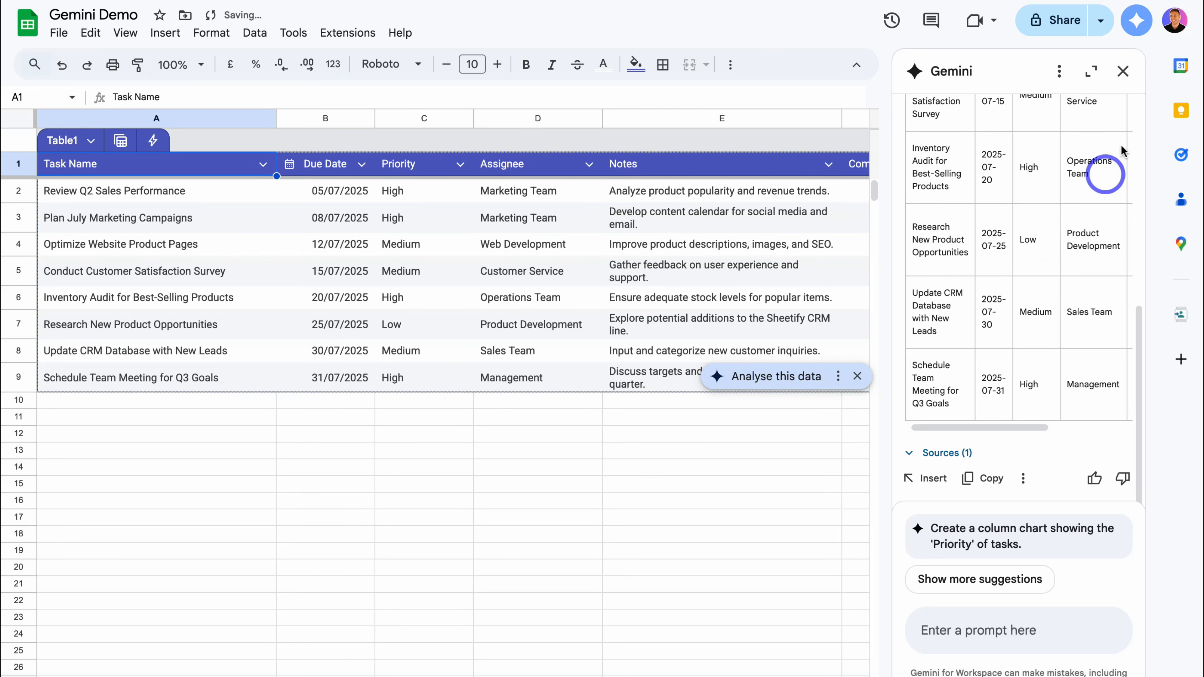
Close Gemini and mark the tasks Review Q2 Sales Performance and Plan July Marketing Campaigns as completed
{"action": "left_click", "coordinate": [1123, 72]}
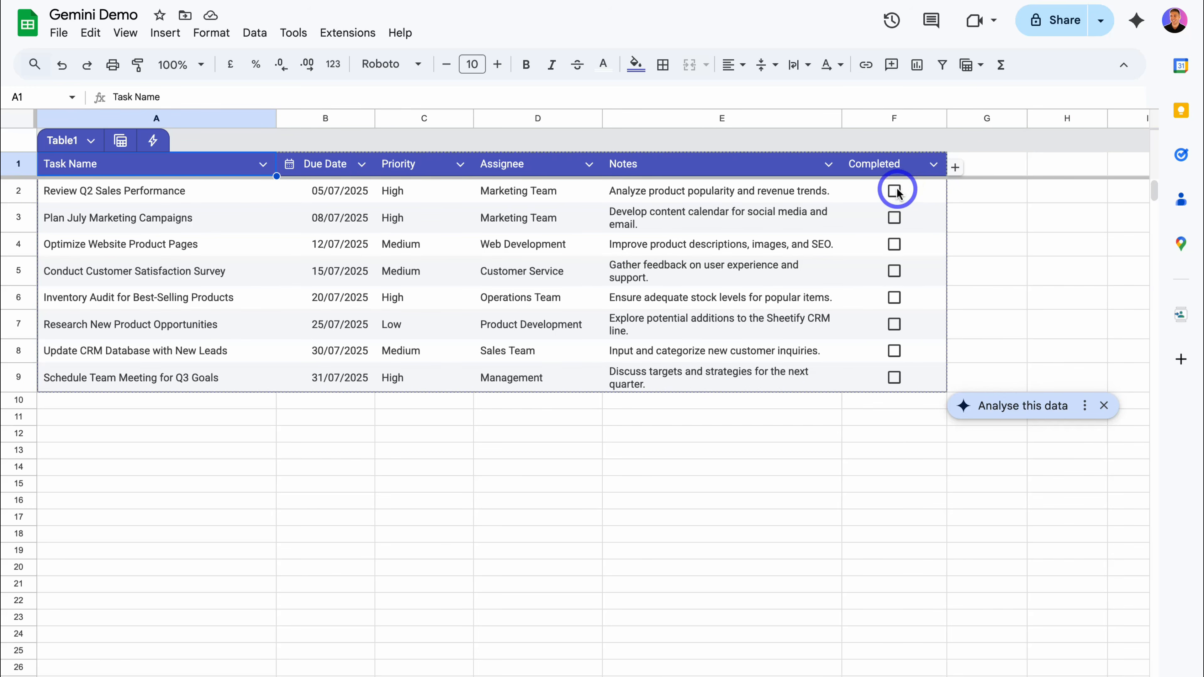
{"action": "left_click", "coordinate": [895, 191]}
{"action": "left_click", "coordinate": [894, 218]}
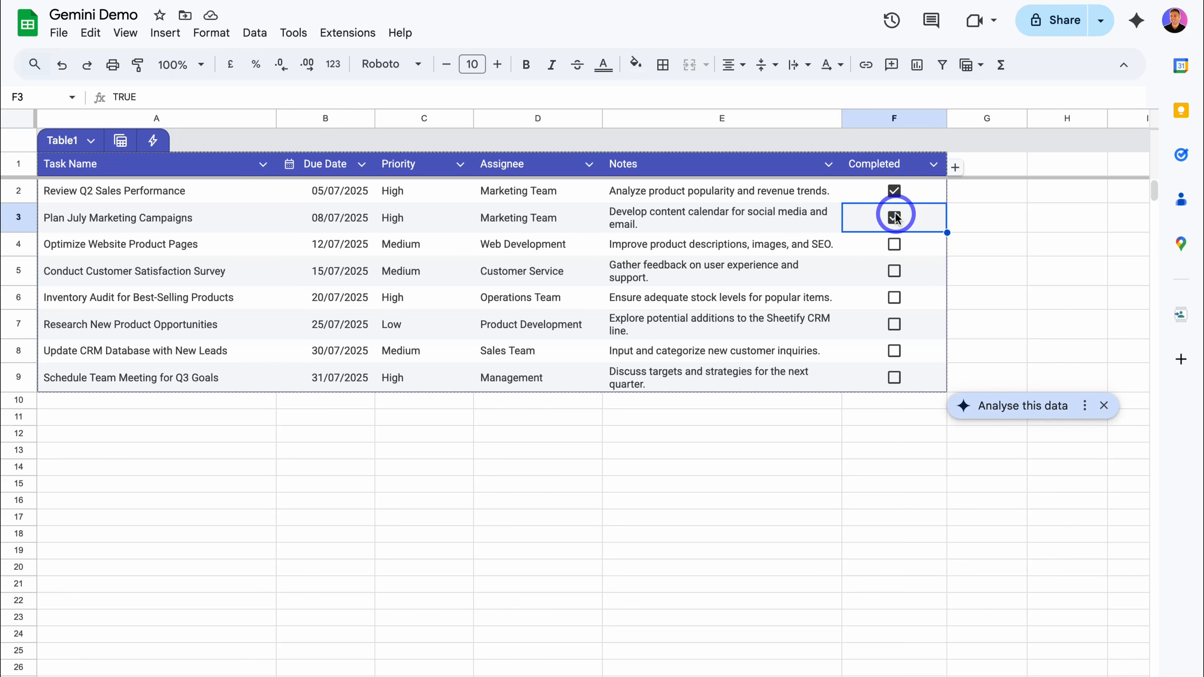
{"action": "left_click", "coordinate": [986, 242]}
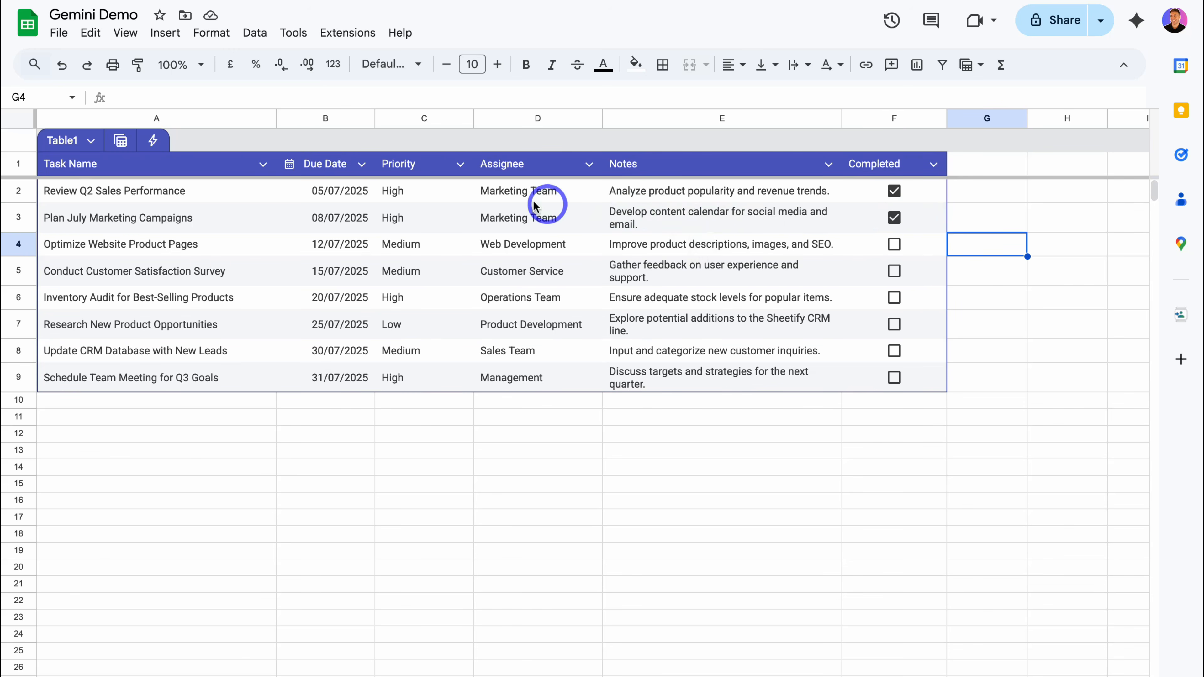
Select the task rows A2:F9 and have Gemini analyse this data
{"action": "left_click", "coordinate": [545, 197]}
{"action": "left_click", "coordinate": [398, 194]}
{"action": "left_click", "coordinate": [245, 191]}
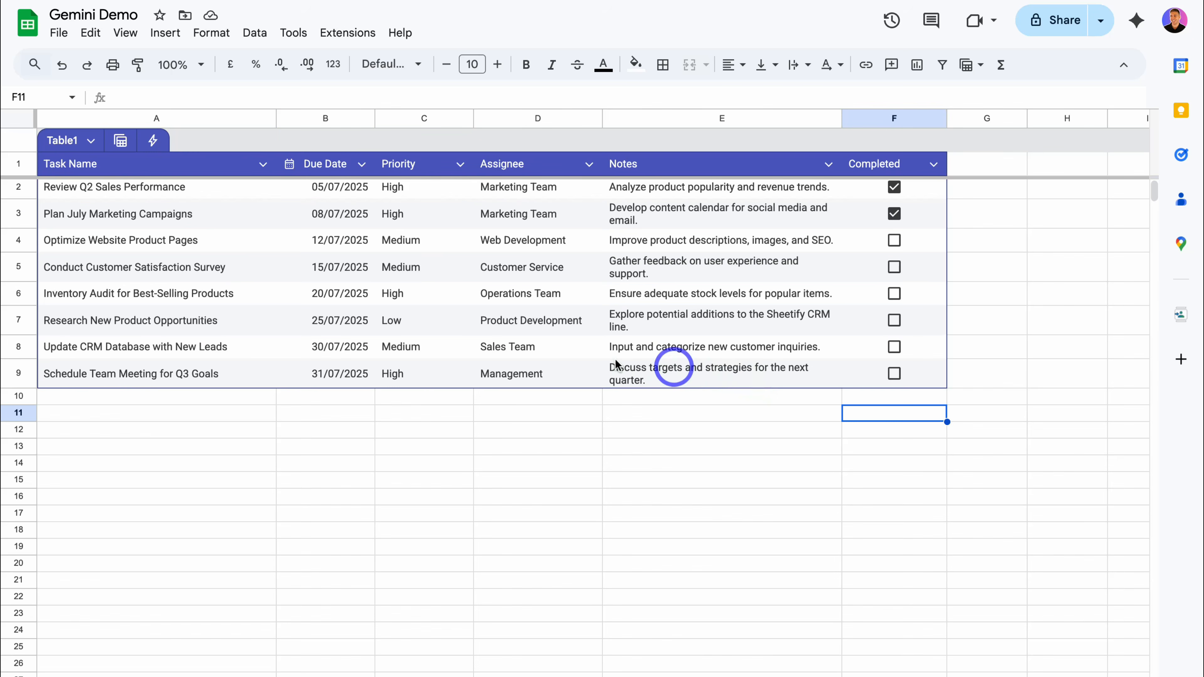
{"action": "left_click_drag", "start_coordinate": [168, 190], "coordinate": [929, 377]}
{"action": "left_click", "coordinate": [1029, 407]}
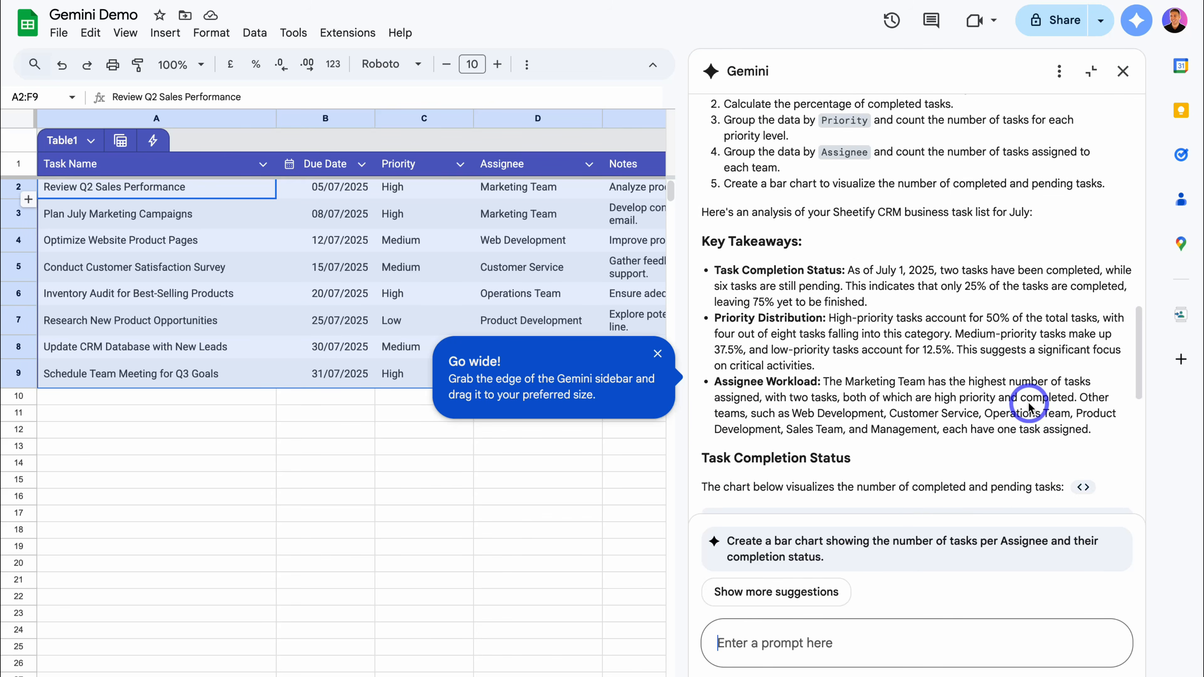
Read through Gemini's task analysis and insert its Task Completion Status chart into the sheet
{"action": "scroll", "coordinate": [1029, 403], "scroll_direction": "up", "scroll_amount": 5}
{"action": "scroll", "coordinate": [1028, 403], "scroll_direction": "up", "scroll_amount": 3}
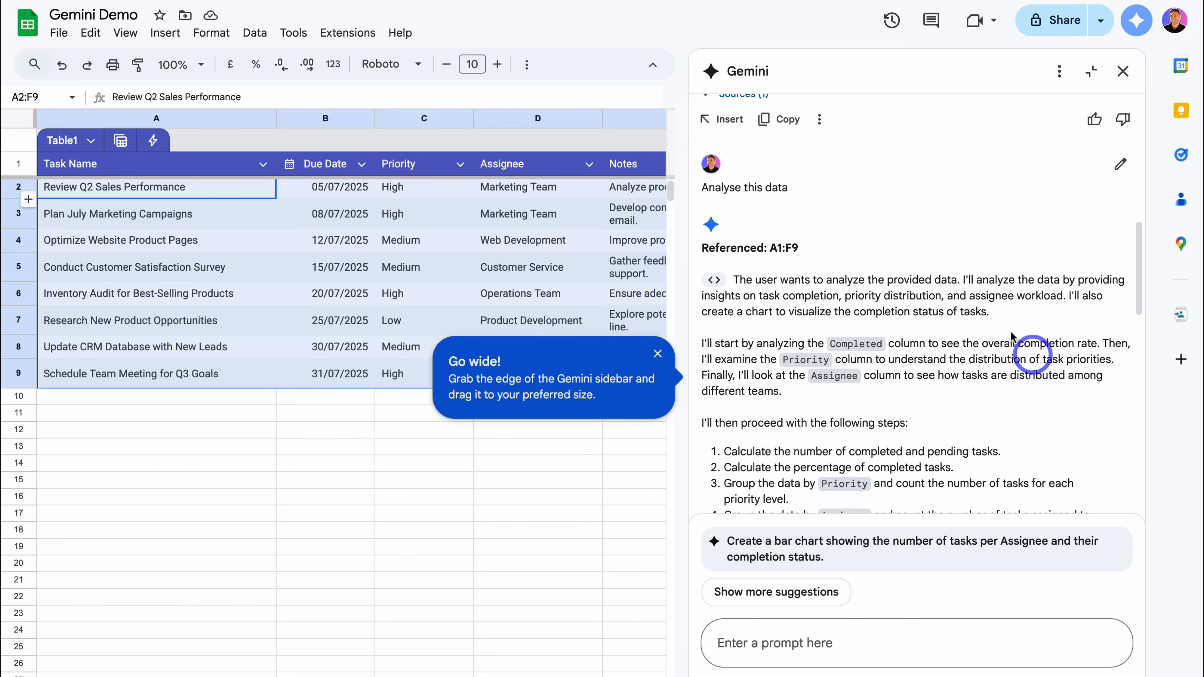
{"action": "scroll", "coordinate": [967, 379], "scroll_direction": "down", "scroll_amount": 3}
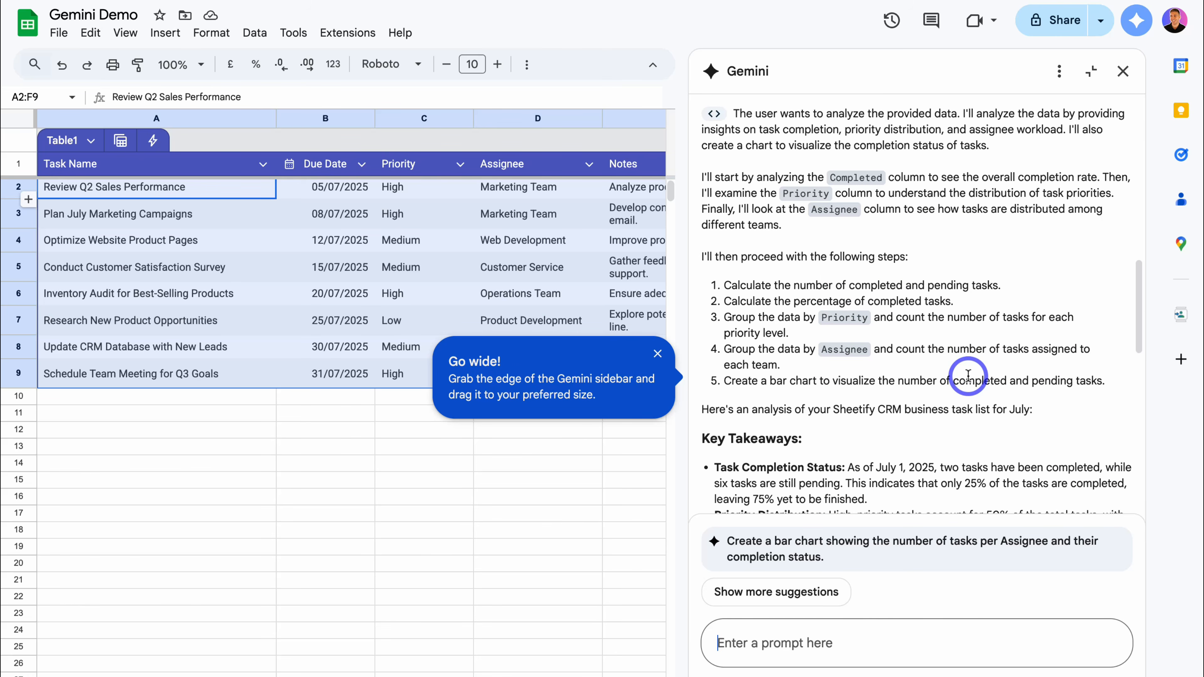
{"action": "scroll", "coordinate": [929, 284], "scroll_direction": "down", "scroll_amount": 4}
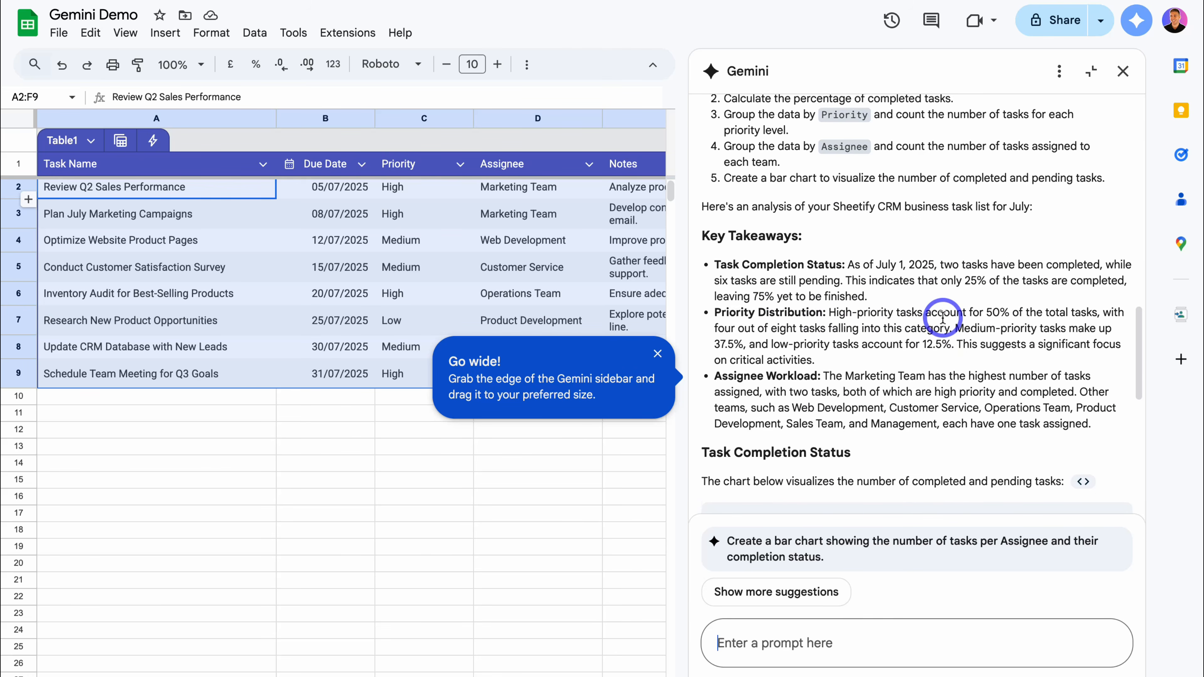
{"action": "scroll", "coordinate": [806, 313], "scroll_direction": "down", "scroll_amount": 3}
{"action": "scroll", "coordinate": [967, 314], "scroll_direction": "down", "scroll_amount": 3}
{"action": "scroll", "coordinate": [967, 316], "scroll_direction": "down", "scroll_amount": 5}
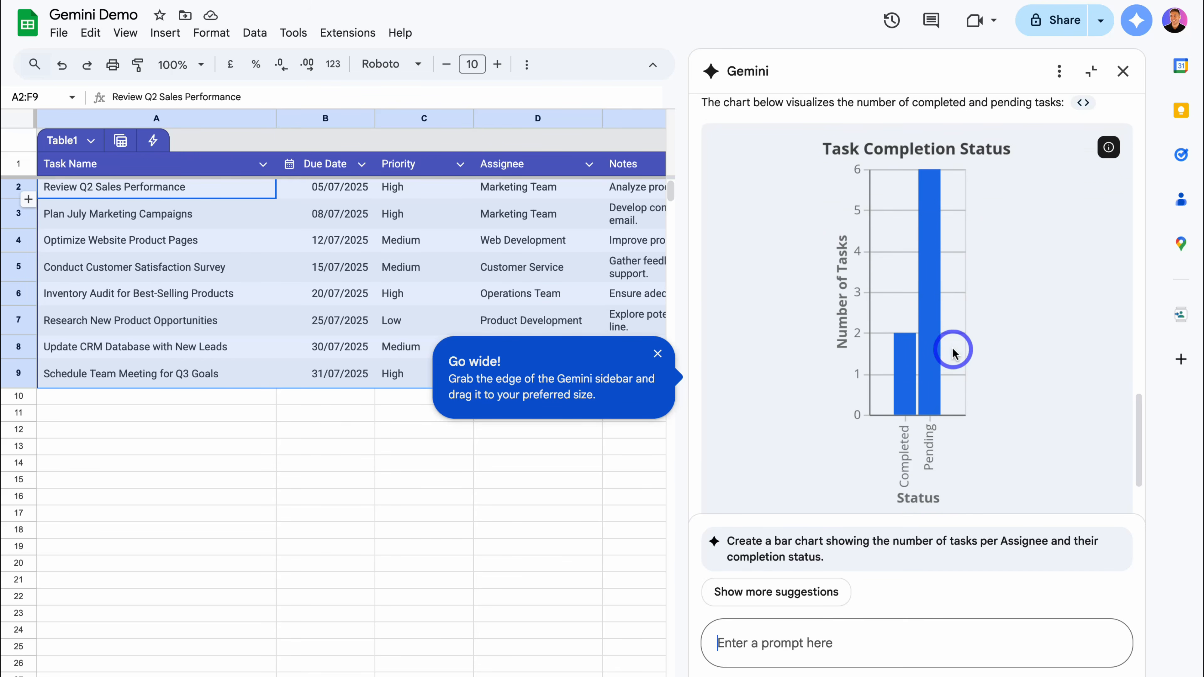
{"action": "left_click", "coordinate": [737, 447]}
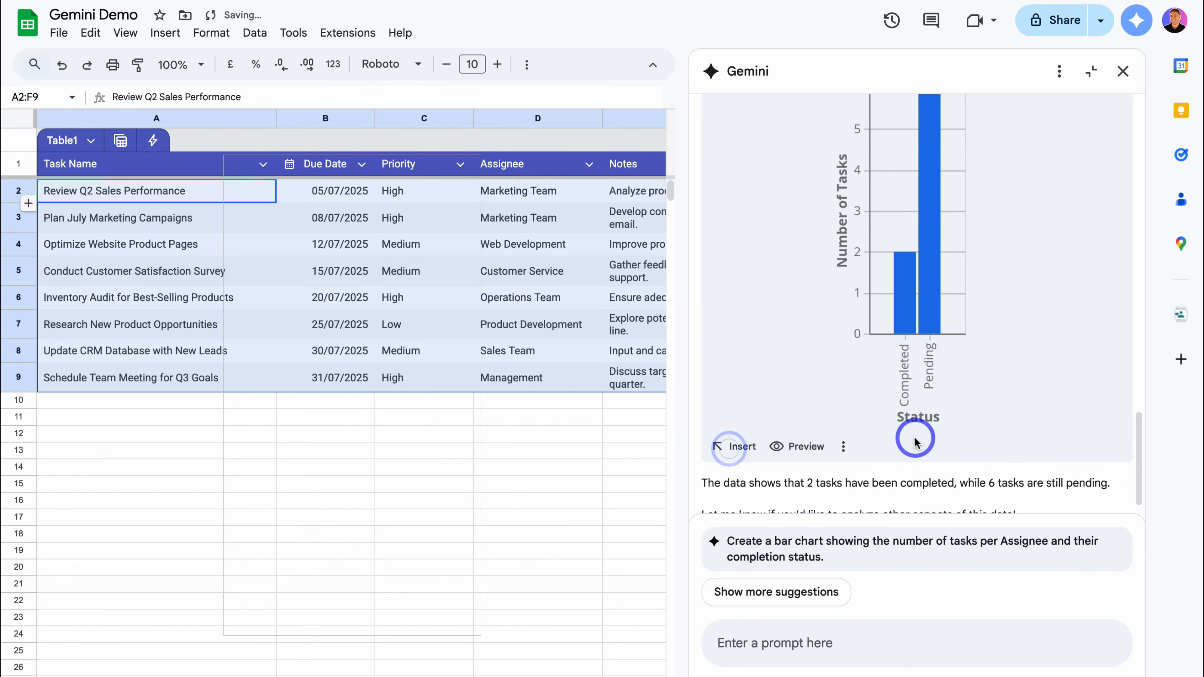
Have Gemini create a bar chart showing the number of tasks per Assignee and their completion status, and review its answer
{"action": "scroll", "coordinate": [915, 439], "scroll_direction": "down", "scroll_amount": 2}
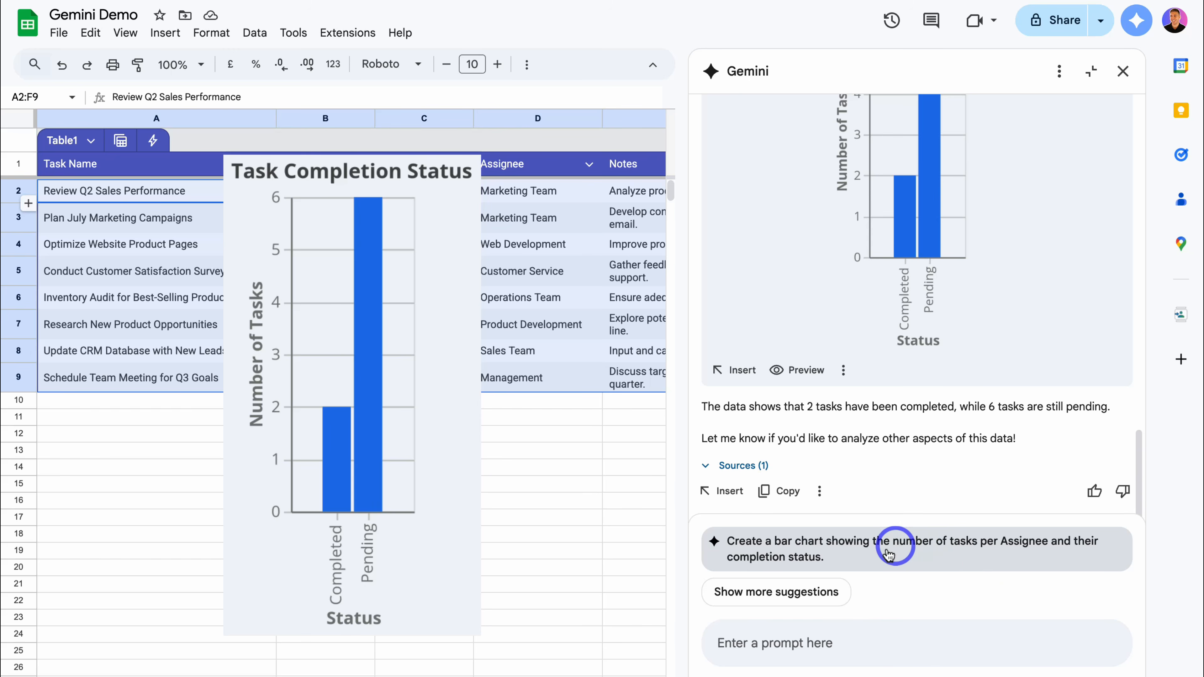
{"action": "left_click", "coordinate": [922, 554]}
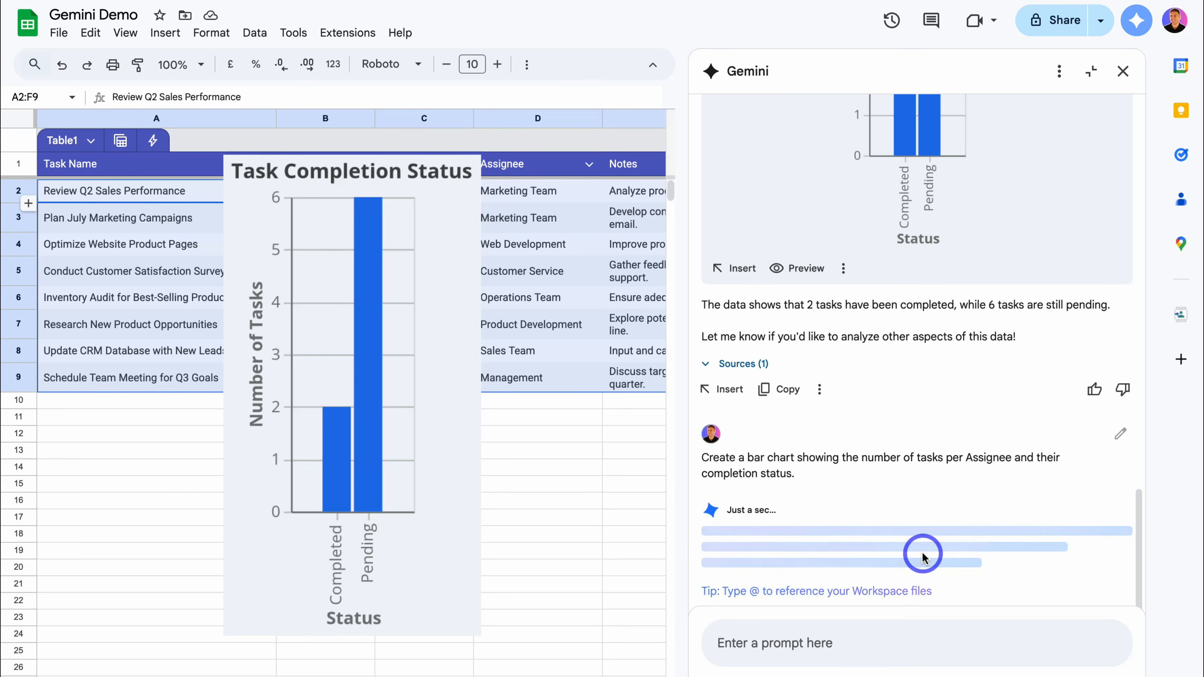
{"action": "scroll", "coordinate": [888, 372], "scroll_direction": "down", "scroll_amount": 3}
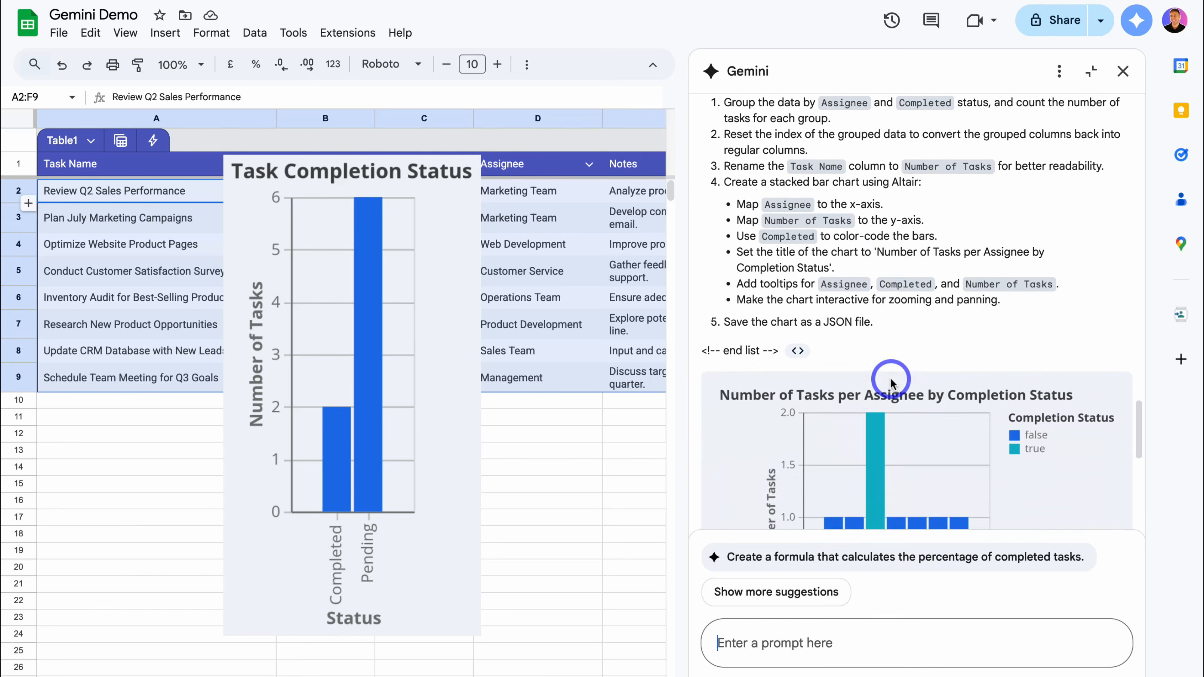
{"action": "scroll", "coordinate": [890, 379], "scroll_direction": "down", "scroll_amount": 10}
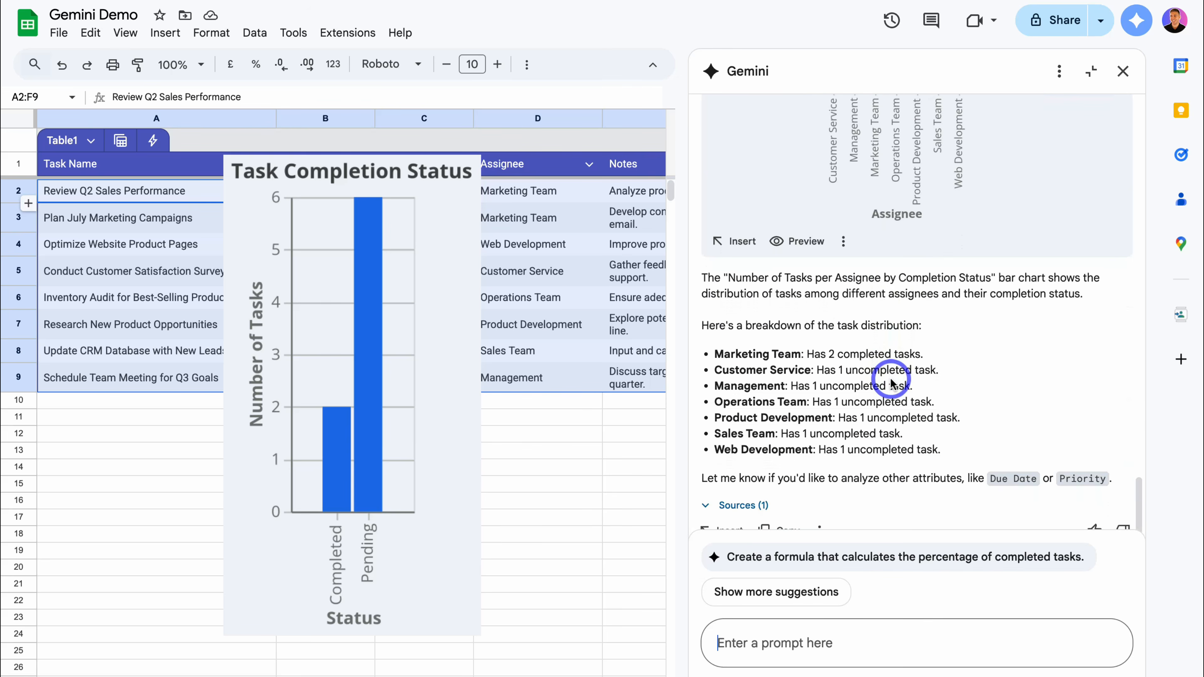
{"action": "scroll", "coordinate": [891, 381], "scroll_direction": "down", "scroll_amount": 1}
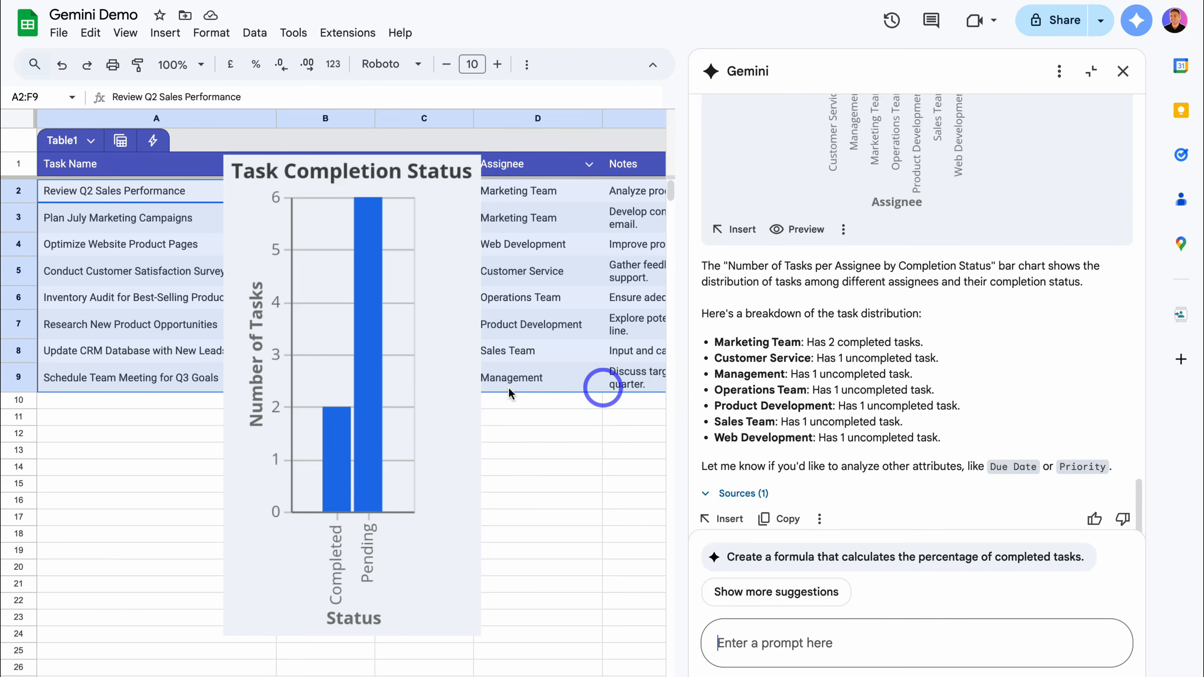
Resize the inserted Task Completion Status chart from its corner and close Gemini
{"action": "left_click", "coordinate": [369, 387]}
{"action": "left_click_drag", "start_coordinate": [481, 155], "coordinate": [218, 462]}
{"action": "left_click", "coordinate": [1122, 71]}
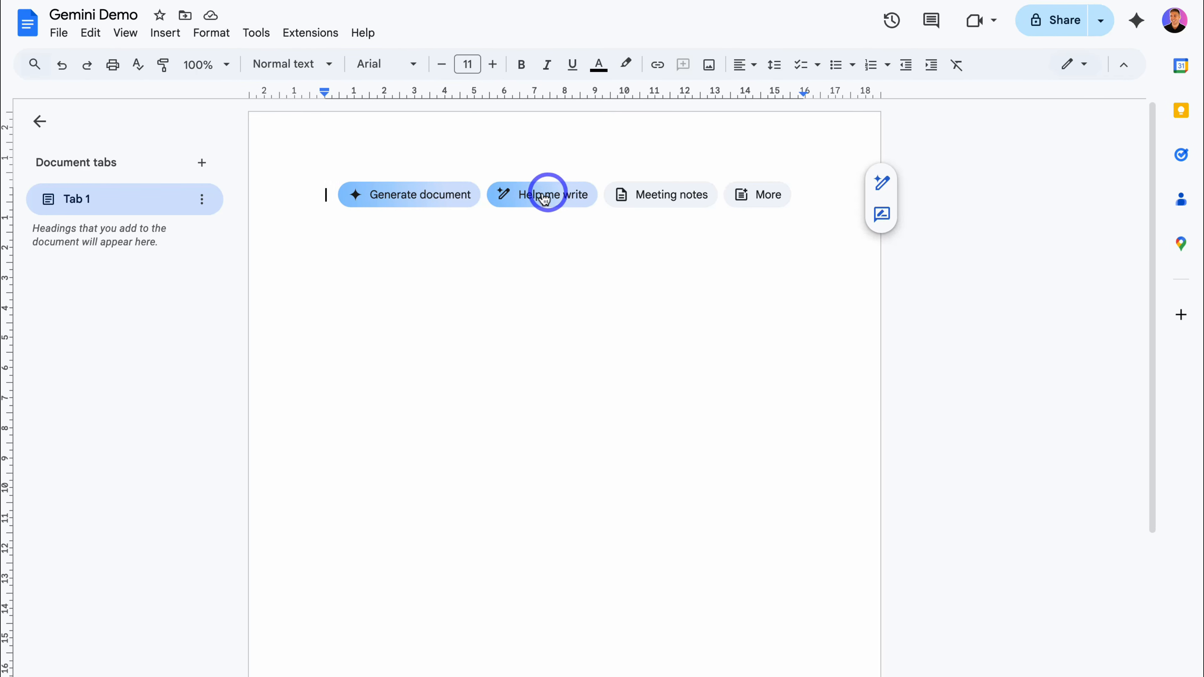
In the Gemini Demo document, generate a document with: "Please create a product launch plan for Sheetify Flow which is a Google Workspace Add-on."
{"action": "left_click", "coordinate": [408, 196]}
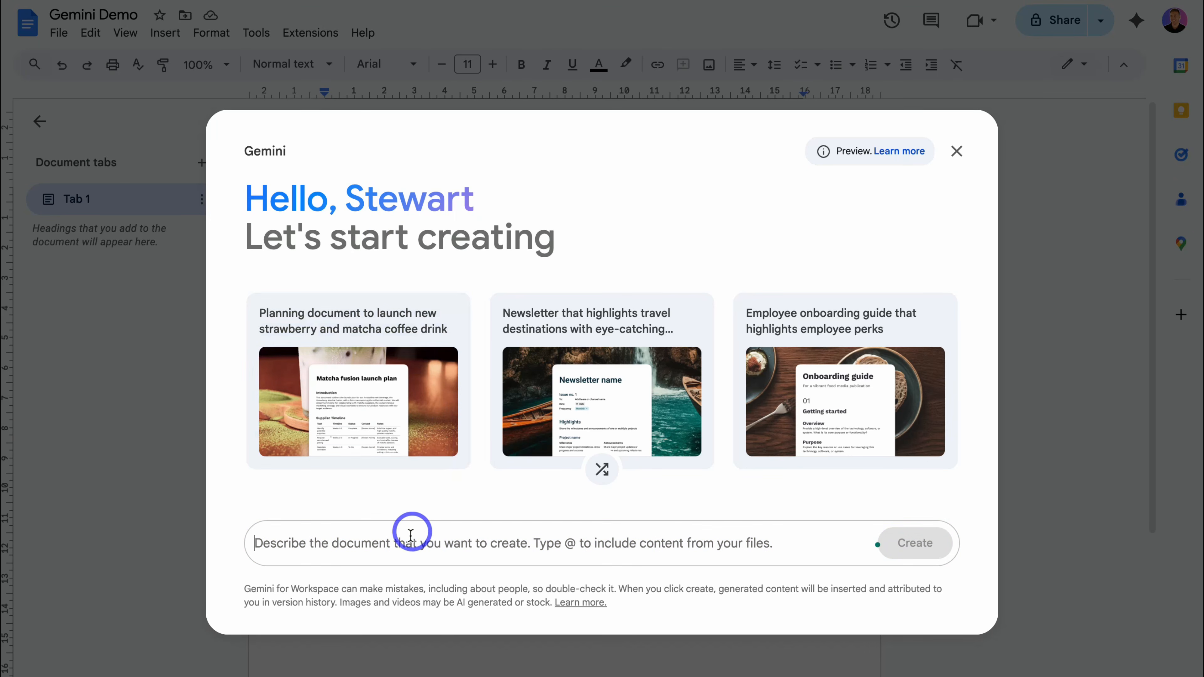
{"action": "type", "text": "Please create a product launch plan for Sheetify Flow which is a Google Workspace Add-on."}
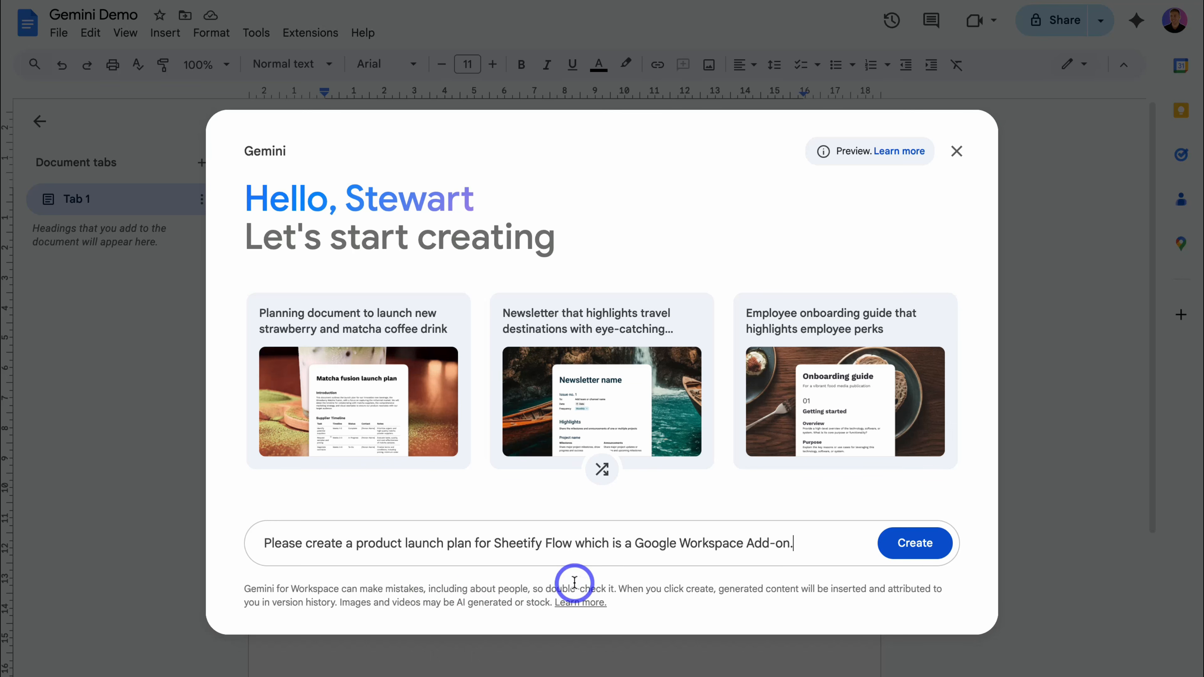
{"action": "left_click", "coordinate": [922, 552]}
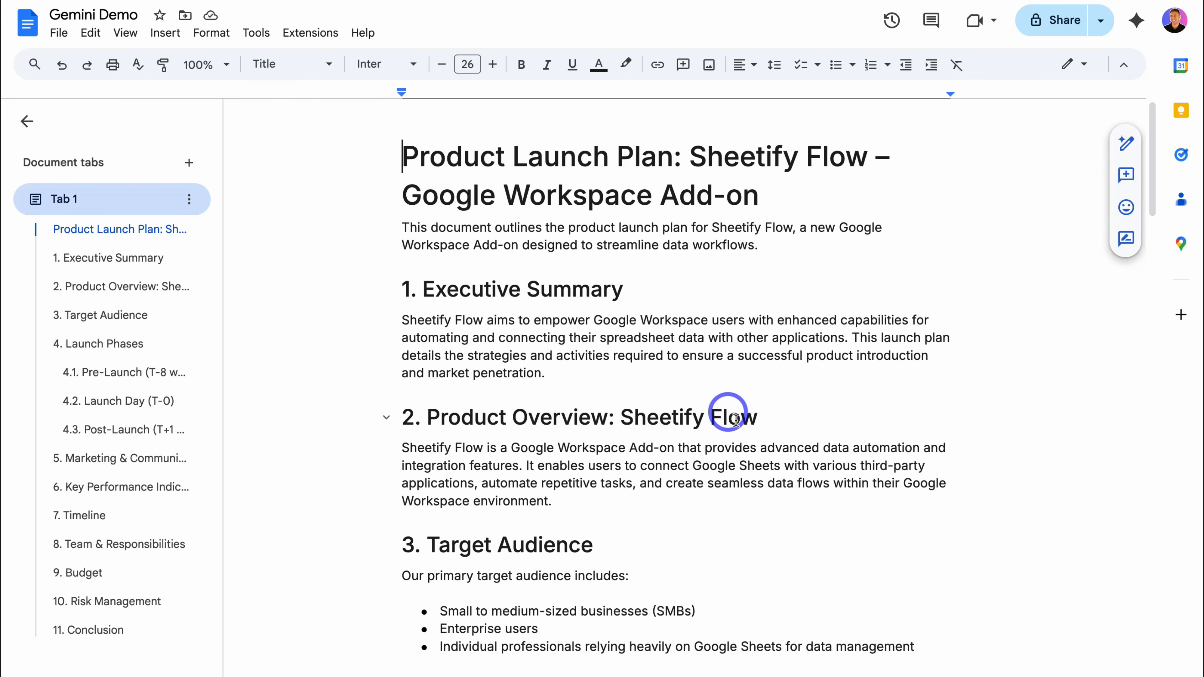
In the Timeline table, set the Pre-Launch start date to 10 Jul 2025 and its end date to 23 Jul 2025
{"action": "scroll", "coordinate": [756, 429], "scroll_direction": "down", "scroll_amount": 2}
{"action": "scroll", "coordinate": [758, 474], "scroll_direction": "up", "scroll_amount": 2}
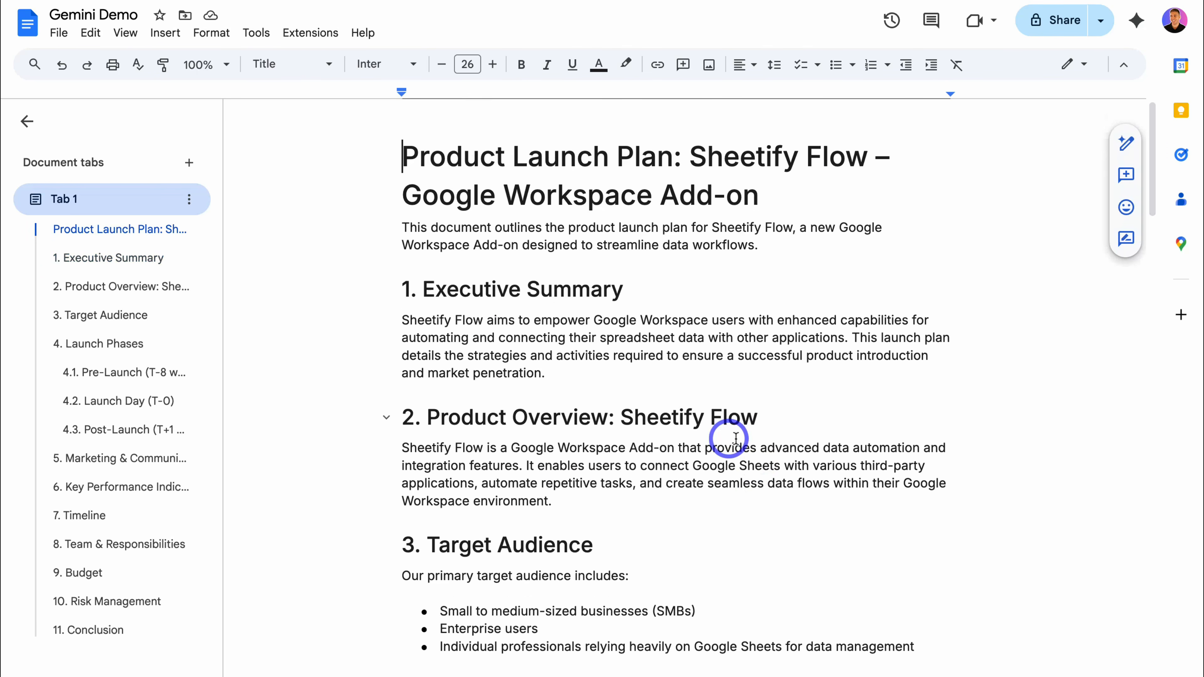
{"action": "scroll", "coordinate": [737, 437], "scroll_direction": "down", "scroll_amount": 20}
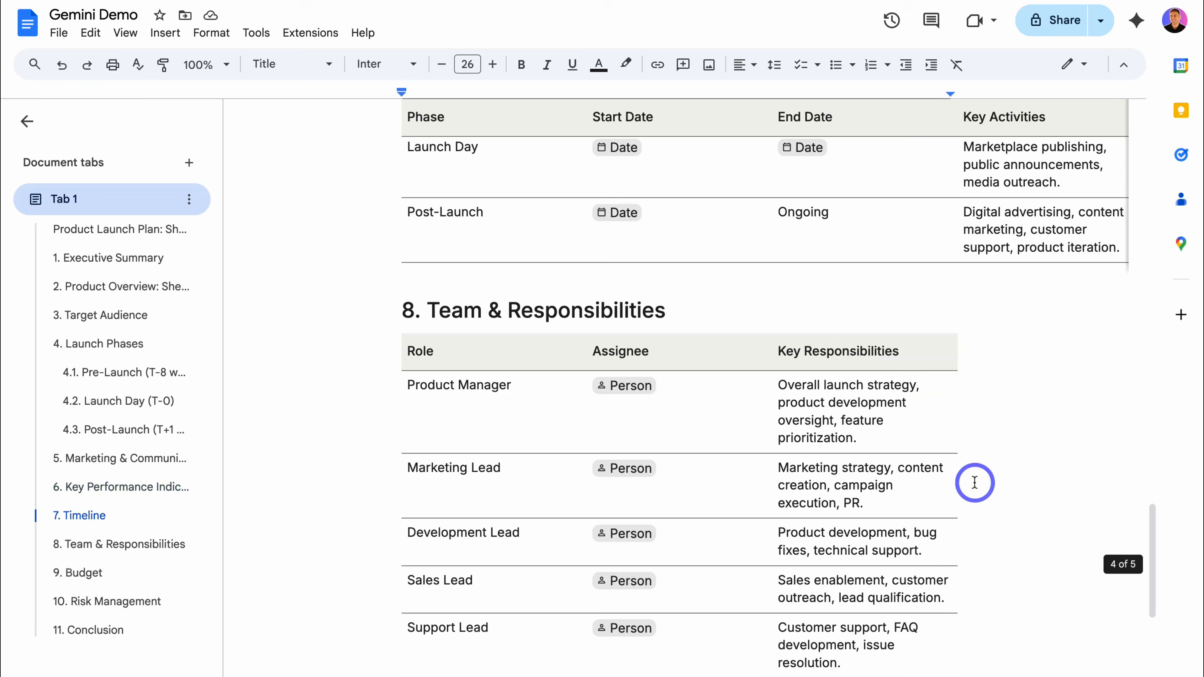
{"action": "scroll", "coordinate": [974, 483], "scroll_direction": "up", "scroll_amount": 2}
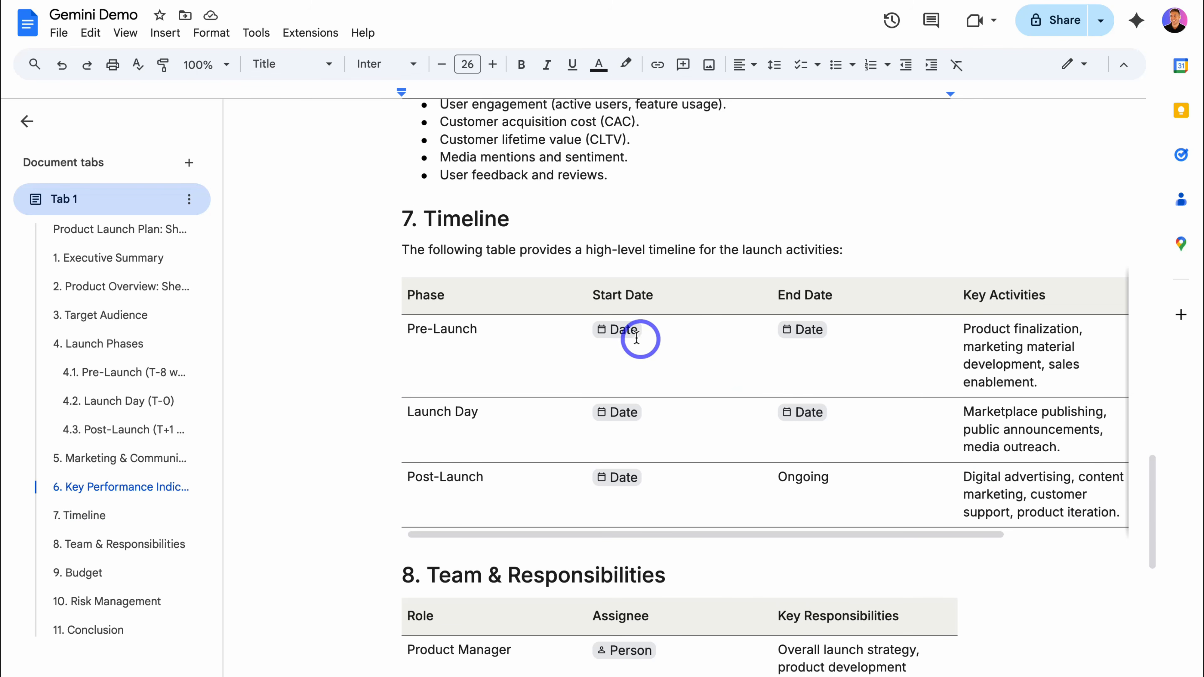
{"action": "left_click", "coordinate": [617, 330]}
{"action": "left_click", "coordinate": [703, 418]}
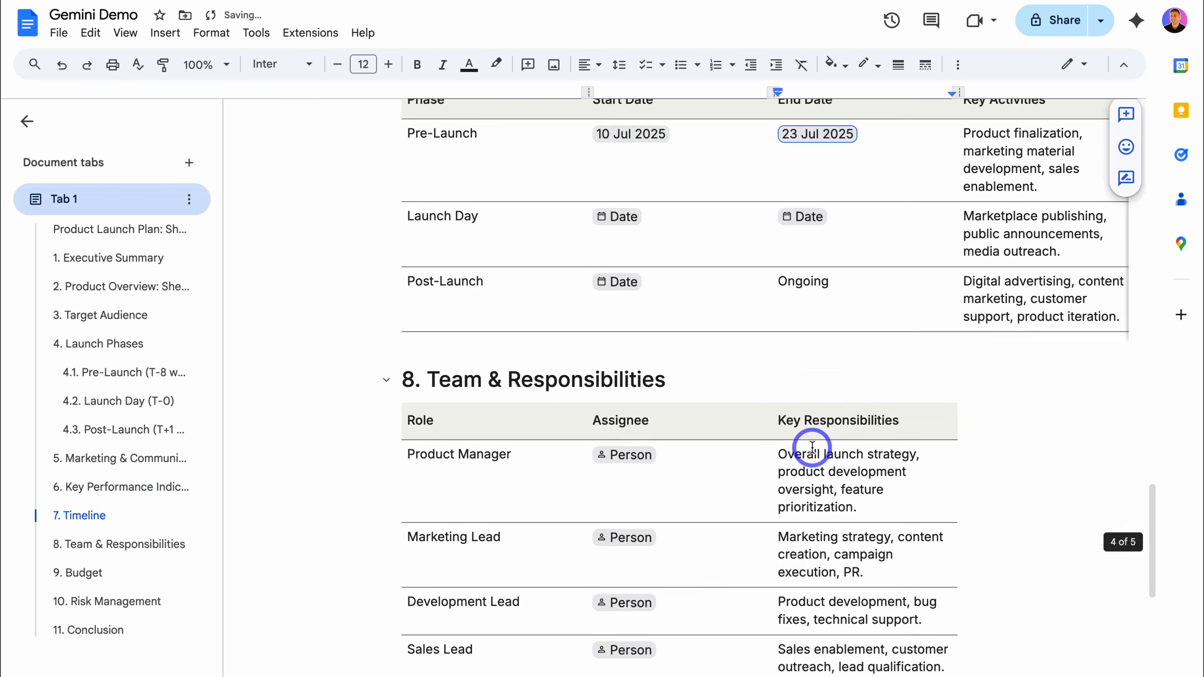
Assign the first suggested person to the Product Manager role in the Team & Responsibilities table
{"action": "scroll", "coordinate": [686, 362], "scroll_direction": "down", "scroll_amount": 3}
{"action": "left_click", "coordinate": [633, 334]}
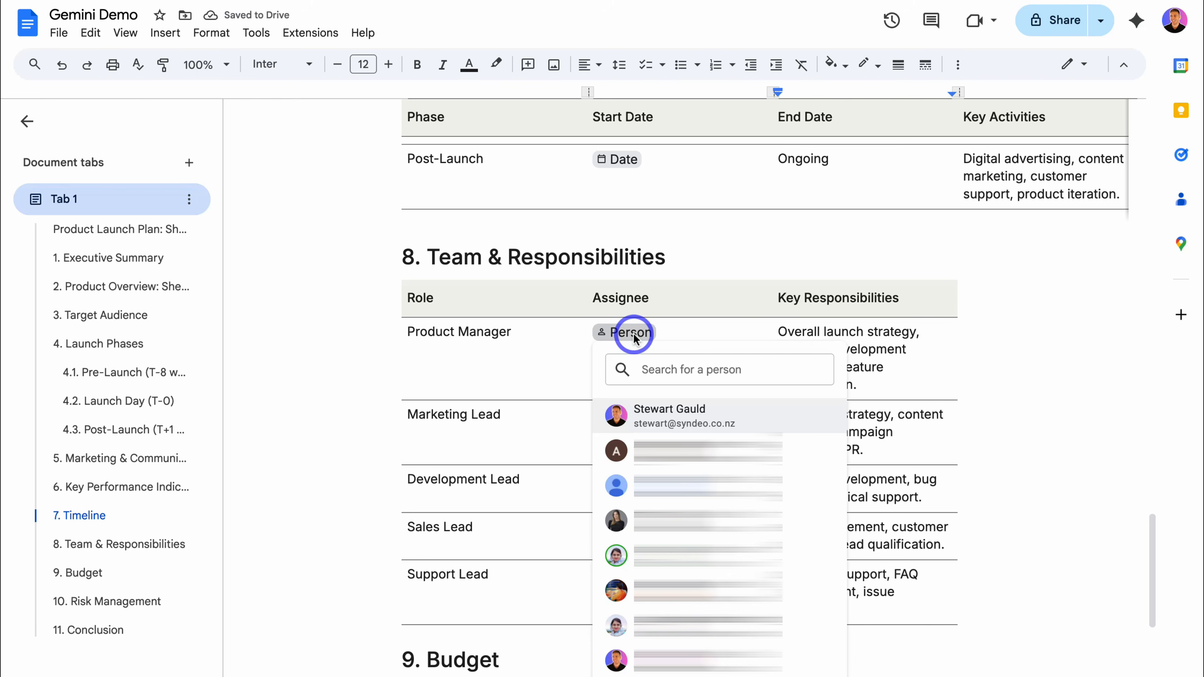
{"action": "left_click", "coordinate": [745, 412]}
Look through the rest of the launch plan, view Gemini's suggestions for the document and close them
{"action": "scroll", "coordinate": [986, 471], "scroll_direction": "down", "scroll_amount": 7}
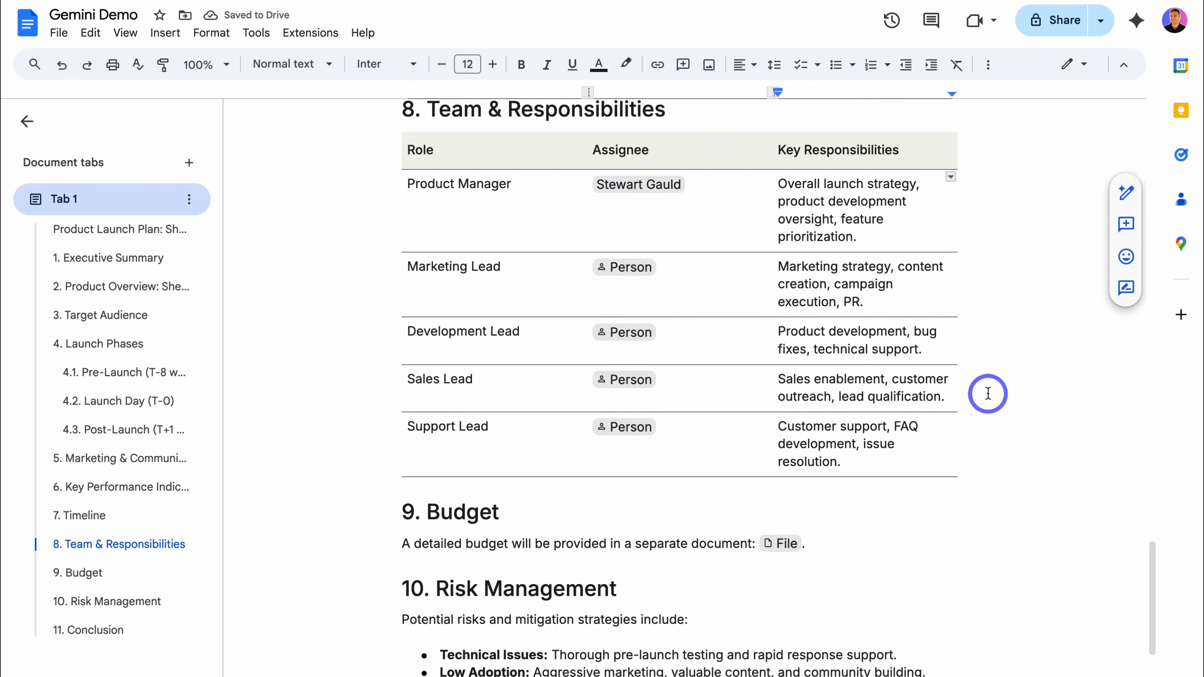
{"action": "scroll", "coordinate": [881, 375], "scroll_direction": "down", "scroll_amount": 6}
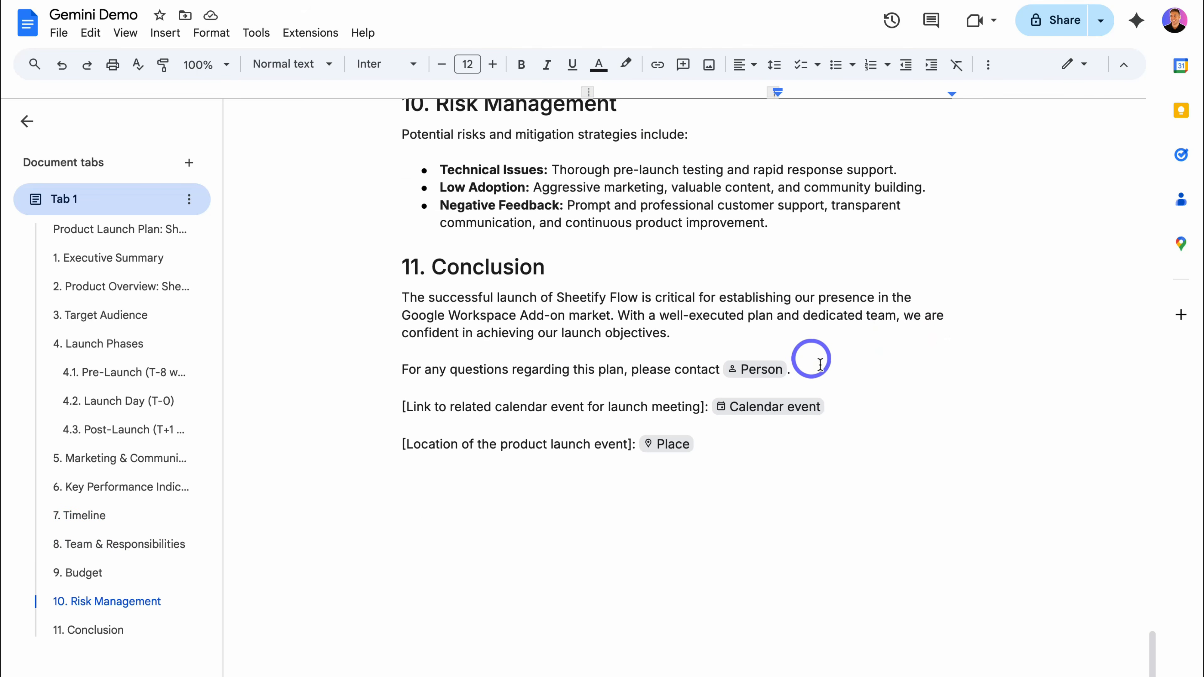
{"action": "scroll", "coordinate": [1074, 464], "scroll_direction": "up", "scroll_amount": 20}
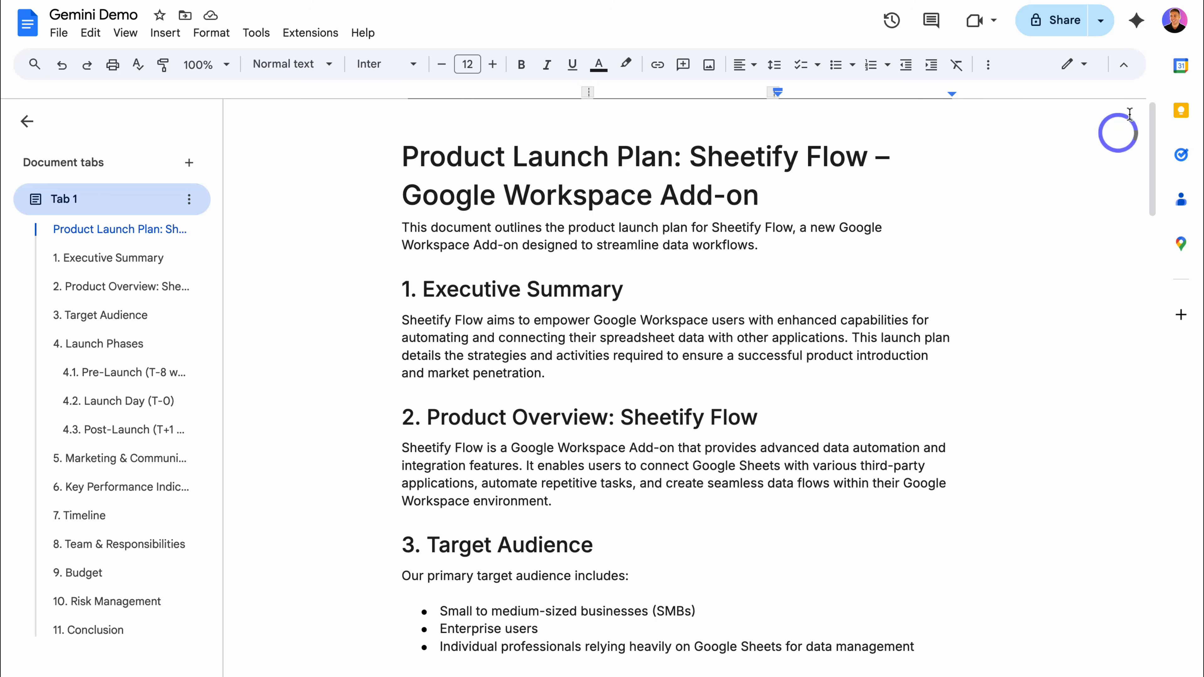
{"action": "left_click", "coordinate": [1136, 20]}
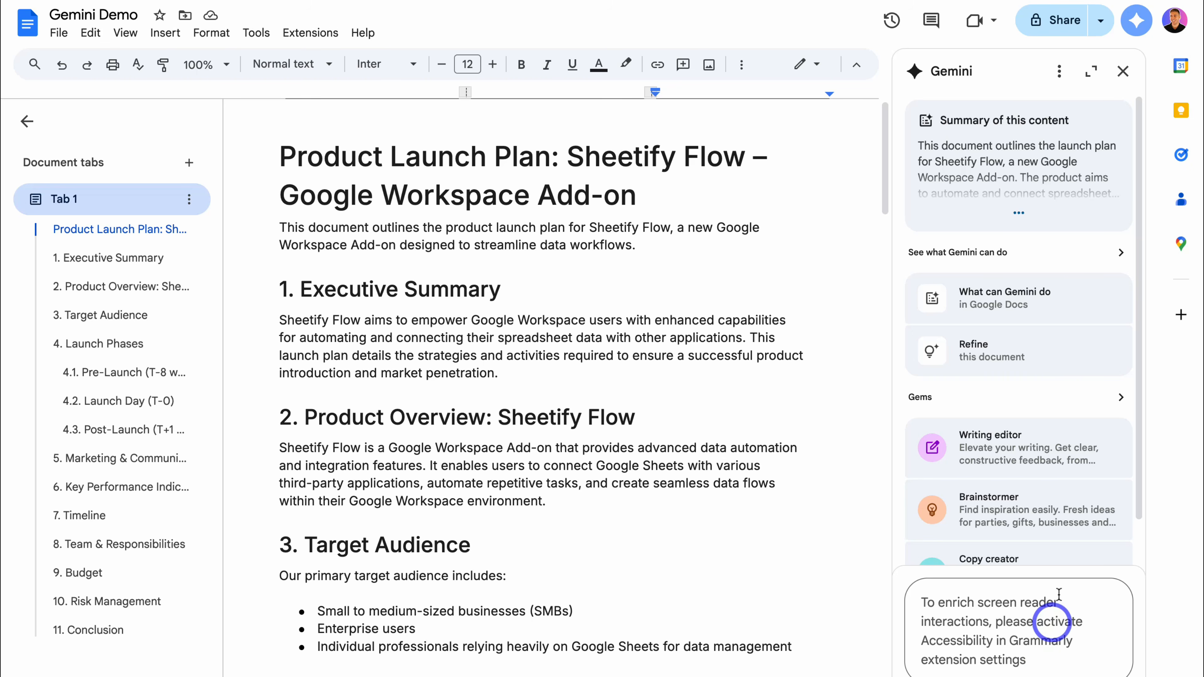
{"action": "left_click", "coordinate": [1123, 71]}
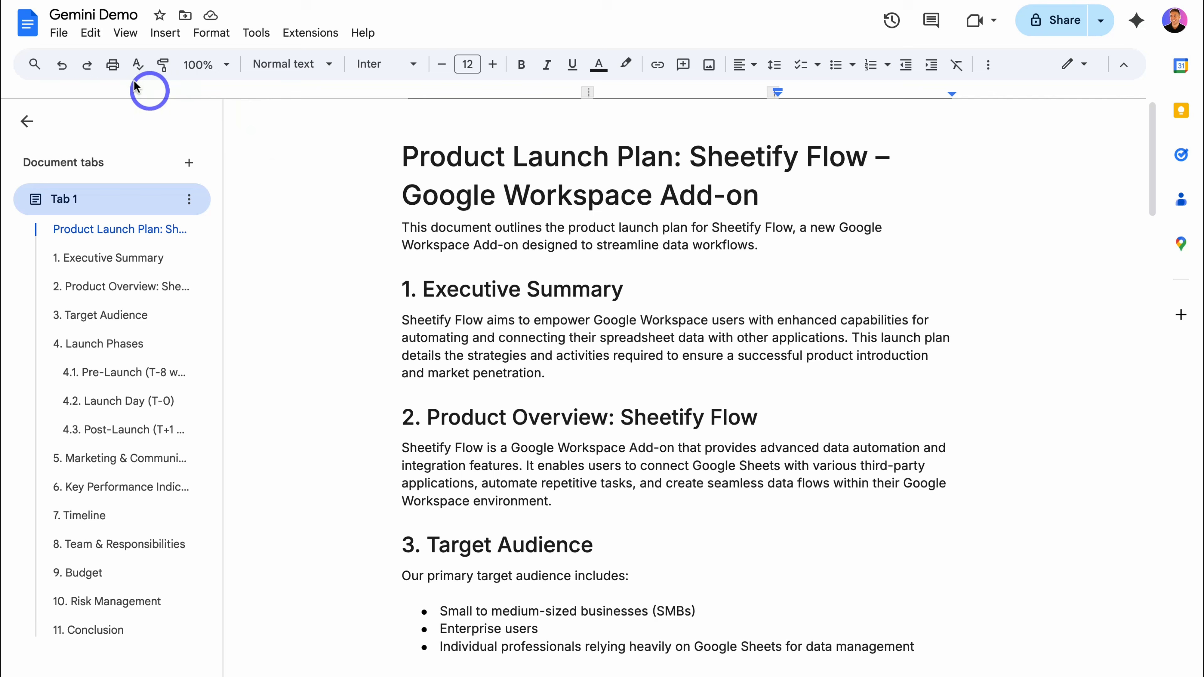
View the options for creating a new document, including Help me create, without choosing one
{"action": "left_click", "coordinate": [58, 33]}
{"action": "mouse_move", "coordinate": [80, 60]}
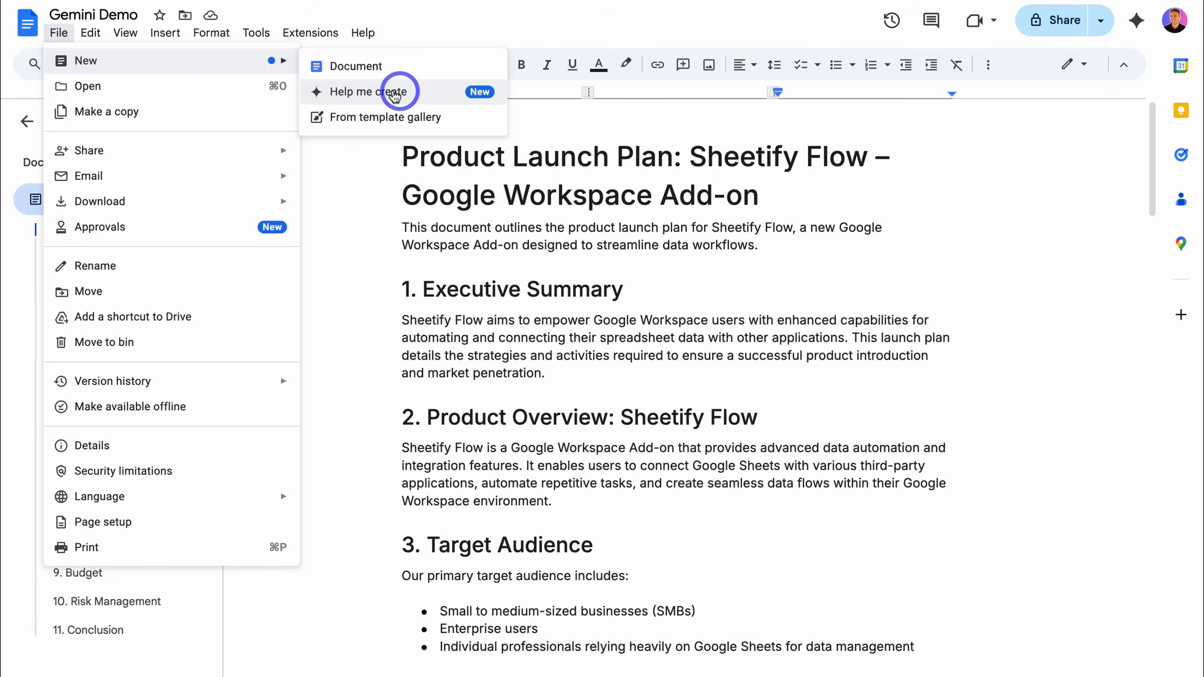
{"action": "left_click", "coordinate": [696, 229]}
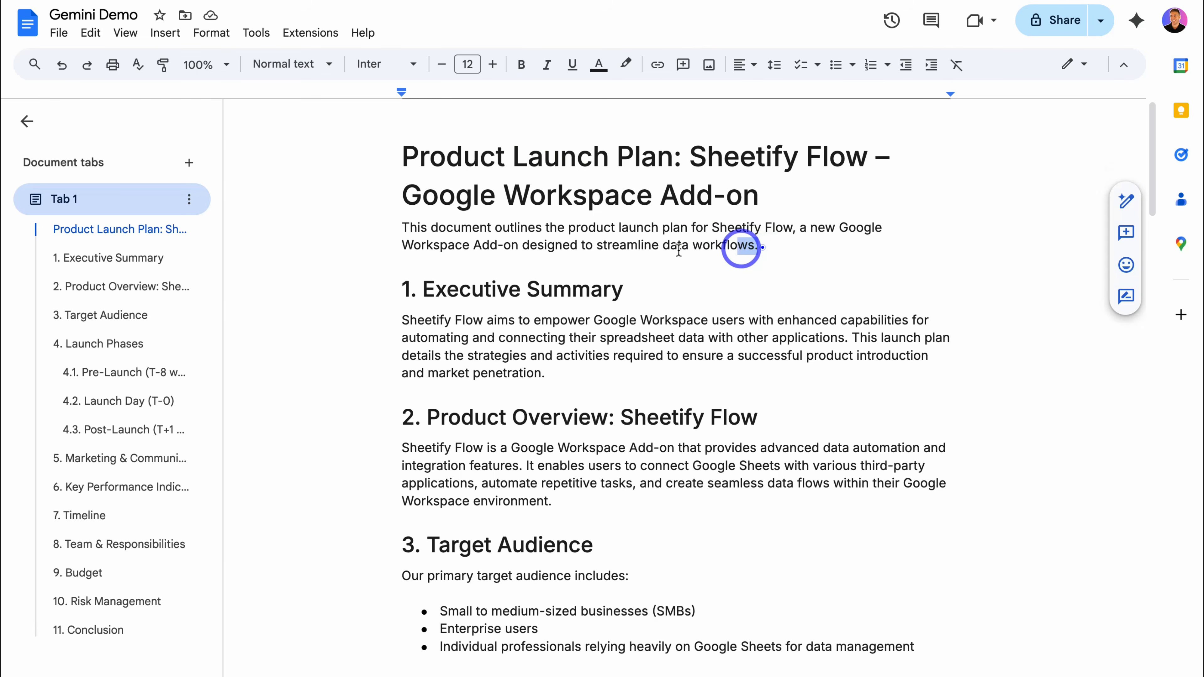
Refine the introductory paragraph below the document title with Gemini's Elaborate option and insert the generated text
{"action": "left_click_drag", "start_coordinate": [759, 245], "coordinate": [403, 228]}
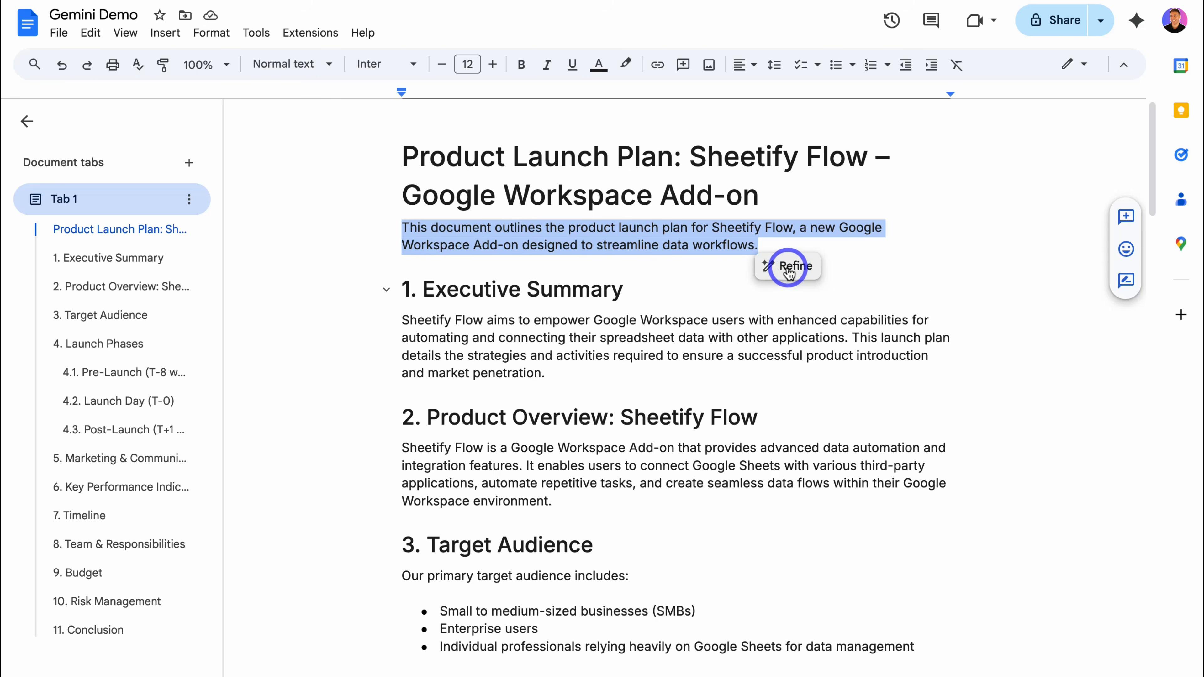
{"action": "left_click", "coordinate": [788, 267]}
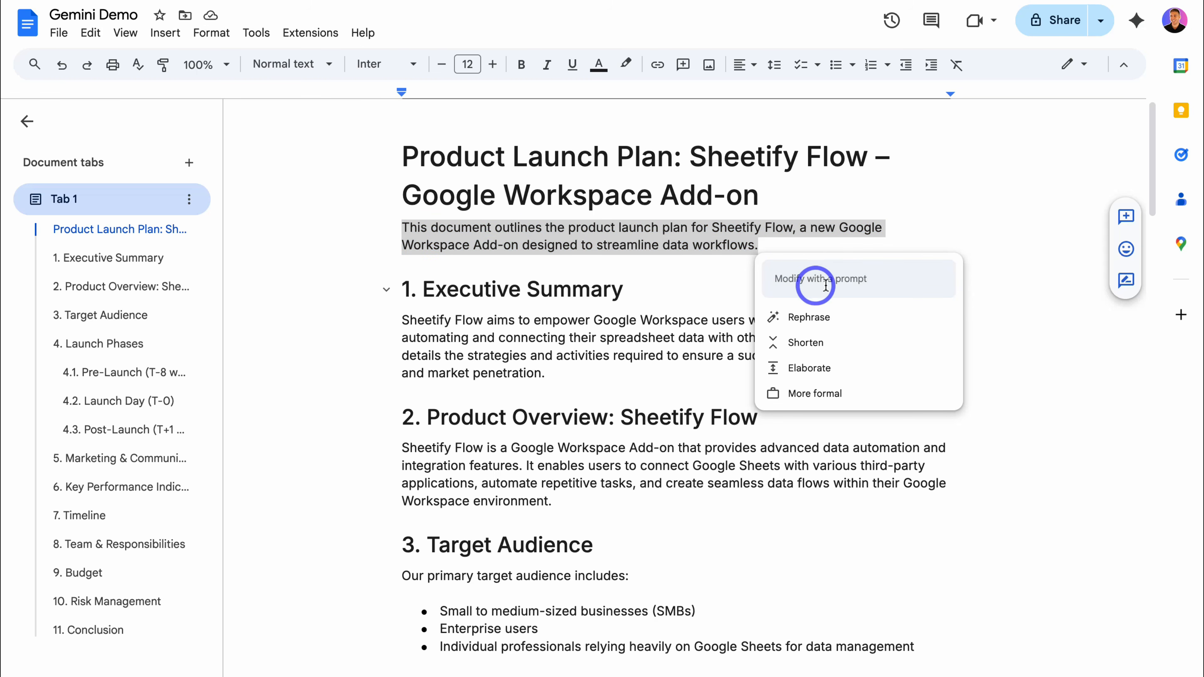
{"action": "left_click", "coordinate": [860, 368]}
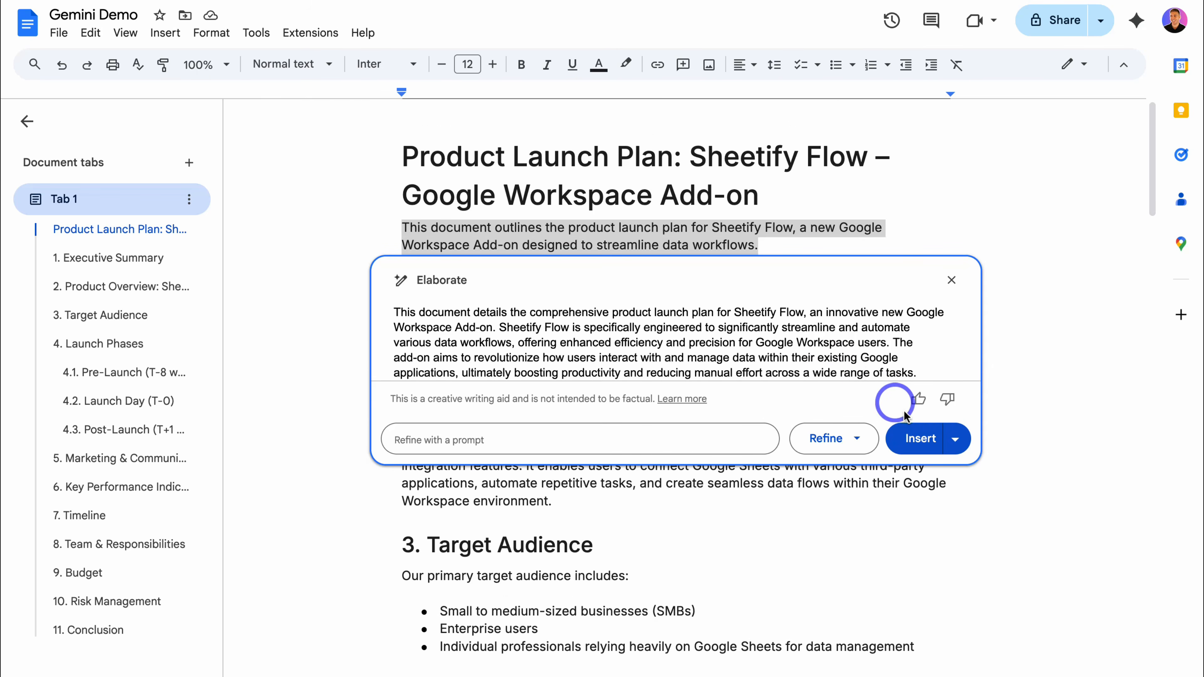
{"action": "left_click", "coordinate": [919, 436]}
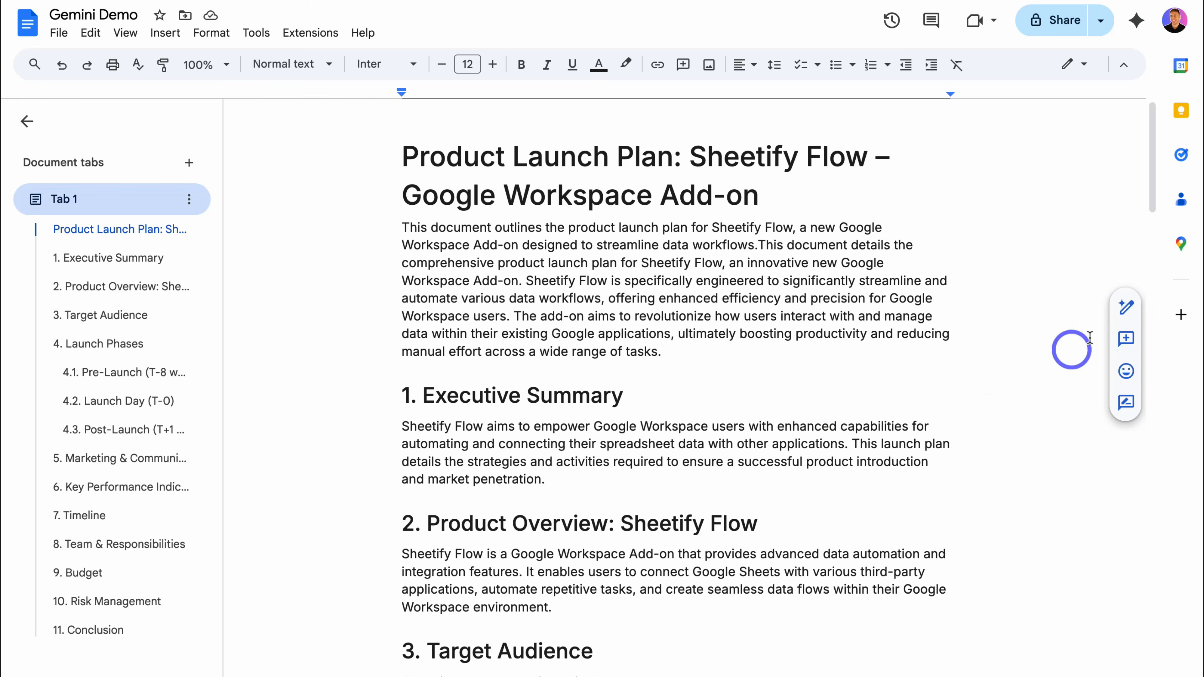
Switch to the Consulting proposal presentation in Google Slides, view Gemini's suggestions for it and close them
{"action": "left_click", "coordinate": [1126, 309]}
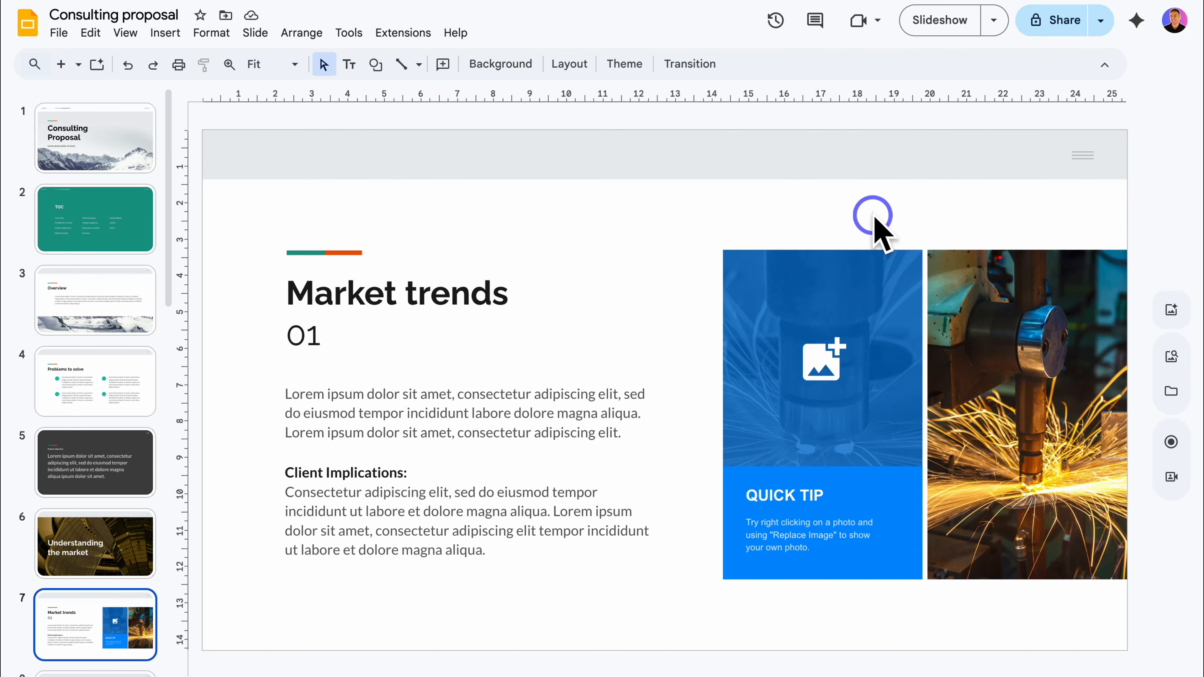
{"action": "left_click", "coordinate": [1130, 29]}
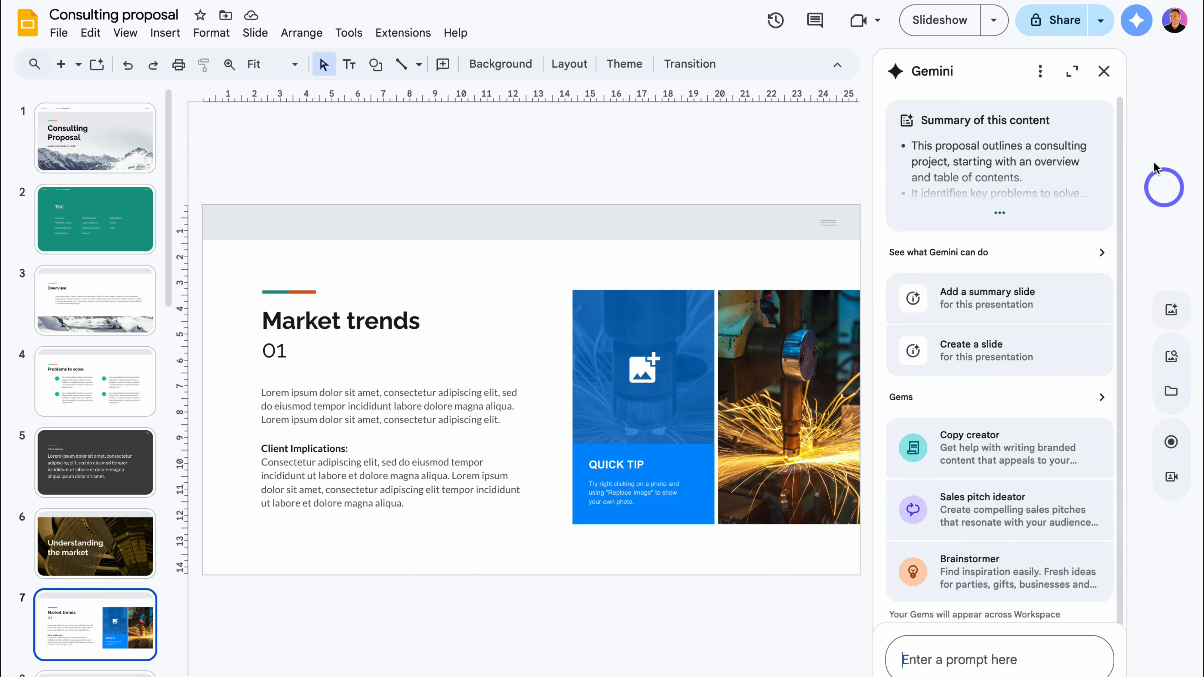
{"action": "left_click", "coordinate": [1104, 71]}
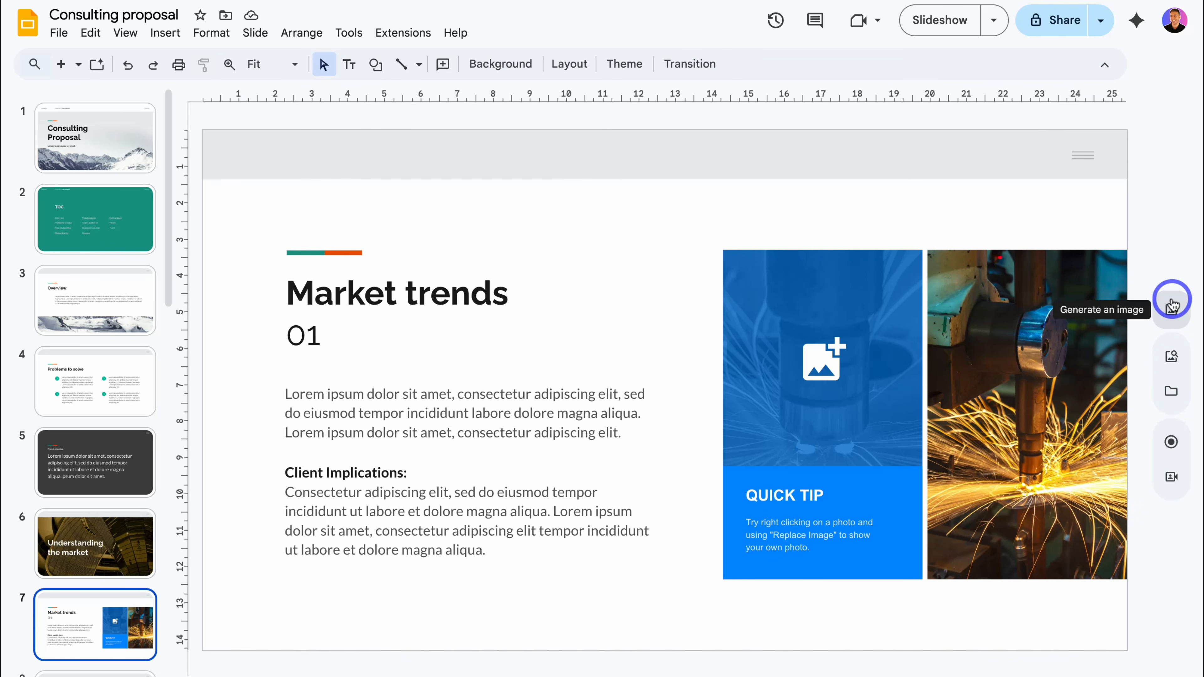
Generate tall Photography-style images from the prompt "An image of a modern tower that is covered in reflective windows standing above every other building within a beautiful city."
{"action": "left_click", "coordinate": [1172, 310]}
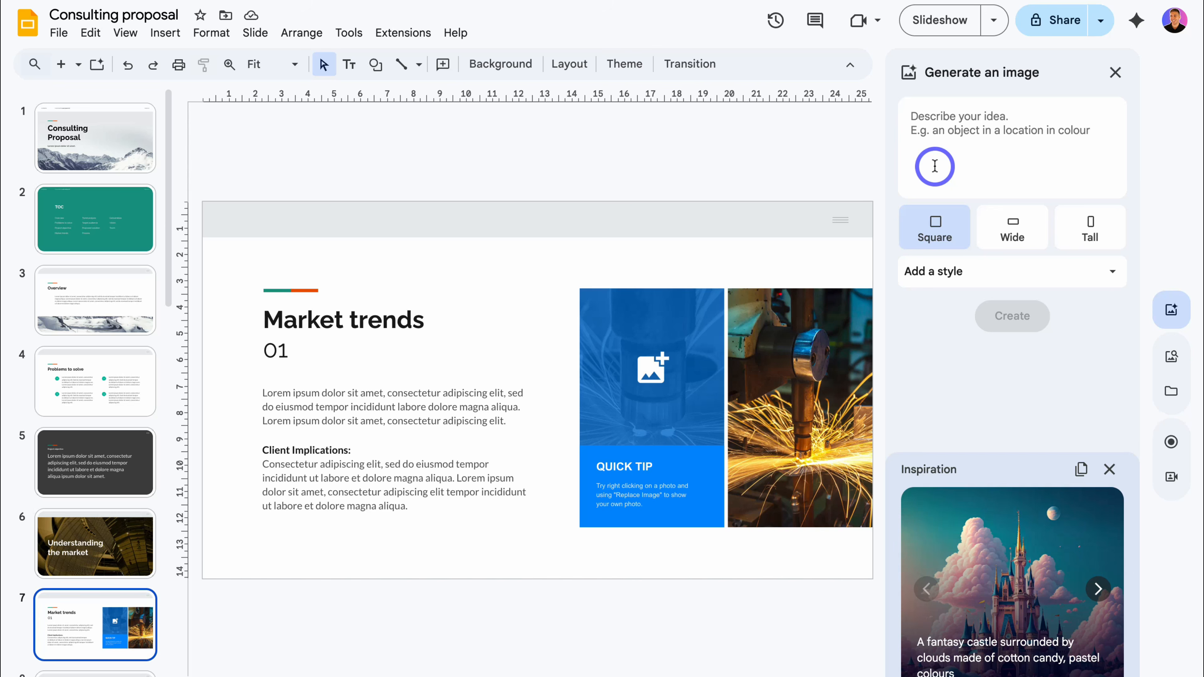
{"action": "left_click", "coordinate": [1085, 223]}
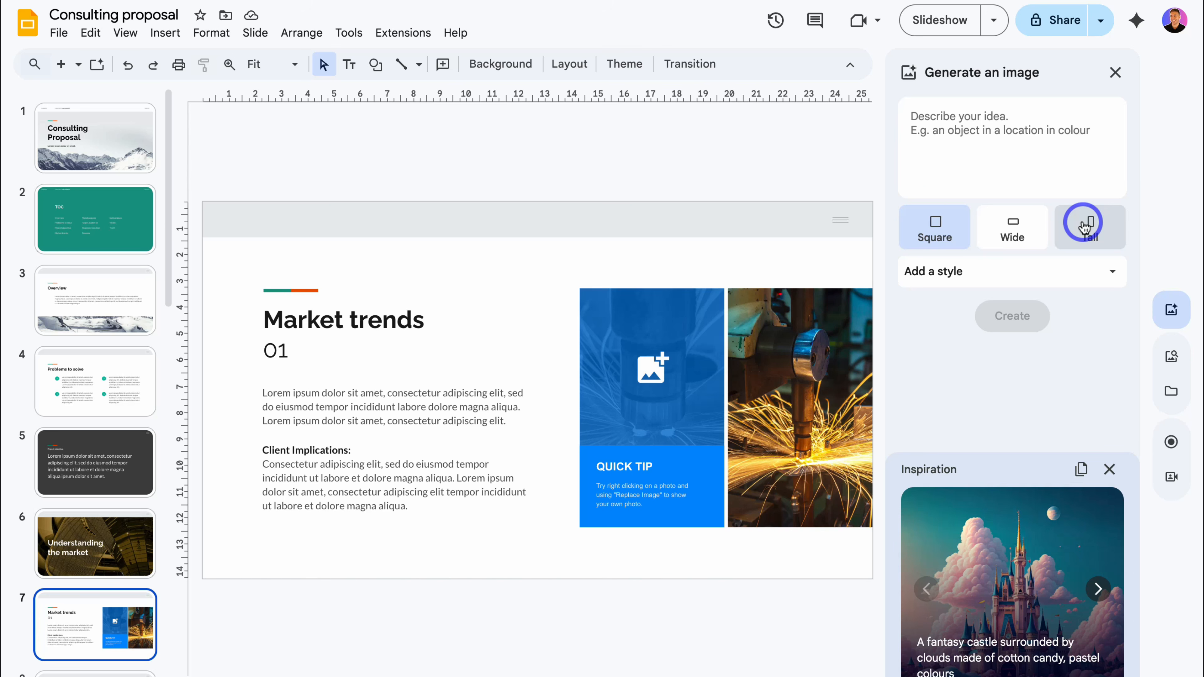
{"action": "left_click", "coordinate": [973, 153]}
{"action": "type", "text": "An image of a modern tower that is covered in reflective windows standing above every other building within a beautiful city."}
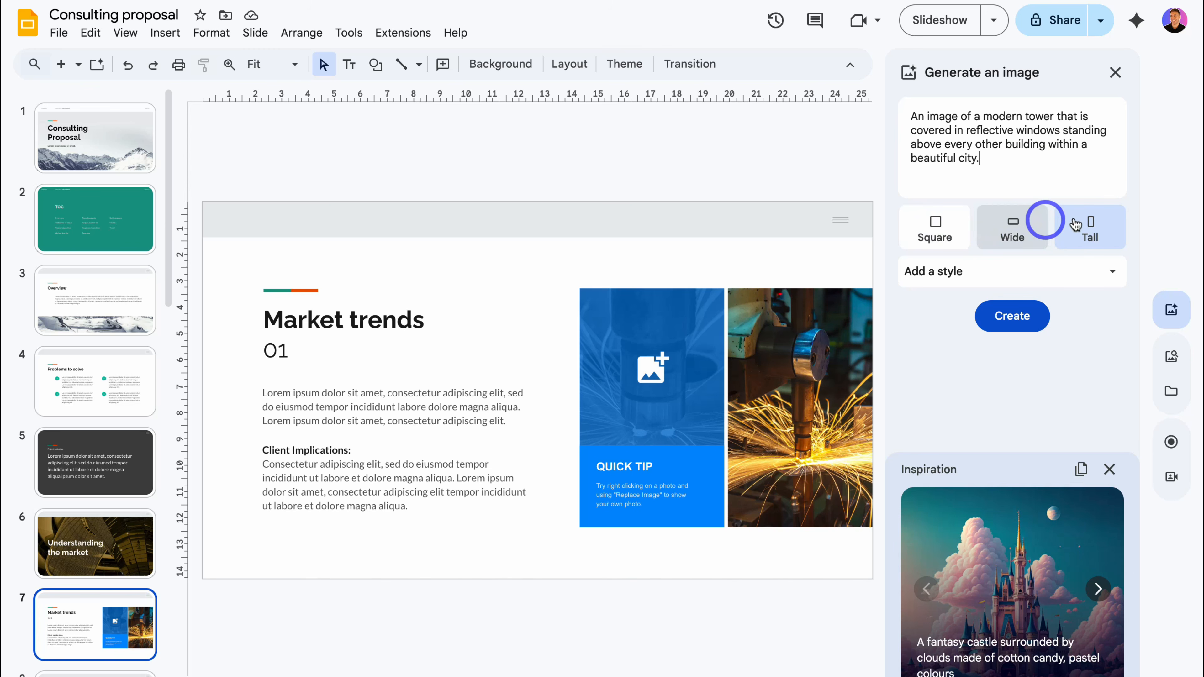
{"action": "left_click", "coordinate": [1085, 272]}
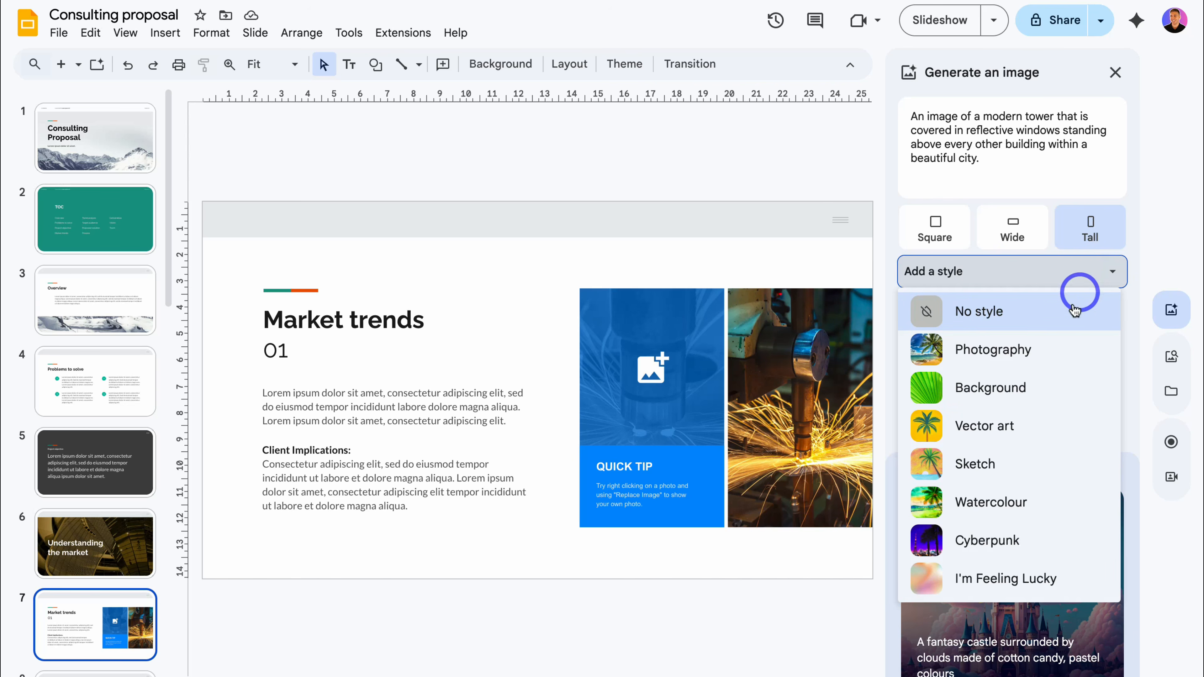
{"action": "left_click", "coordinate": [1048, 353]}
{"action": "left_click", "coordinate": [1024, 323]}
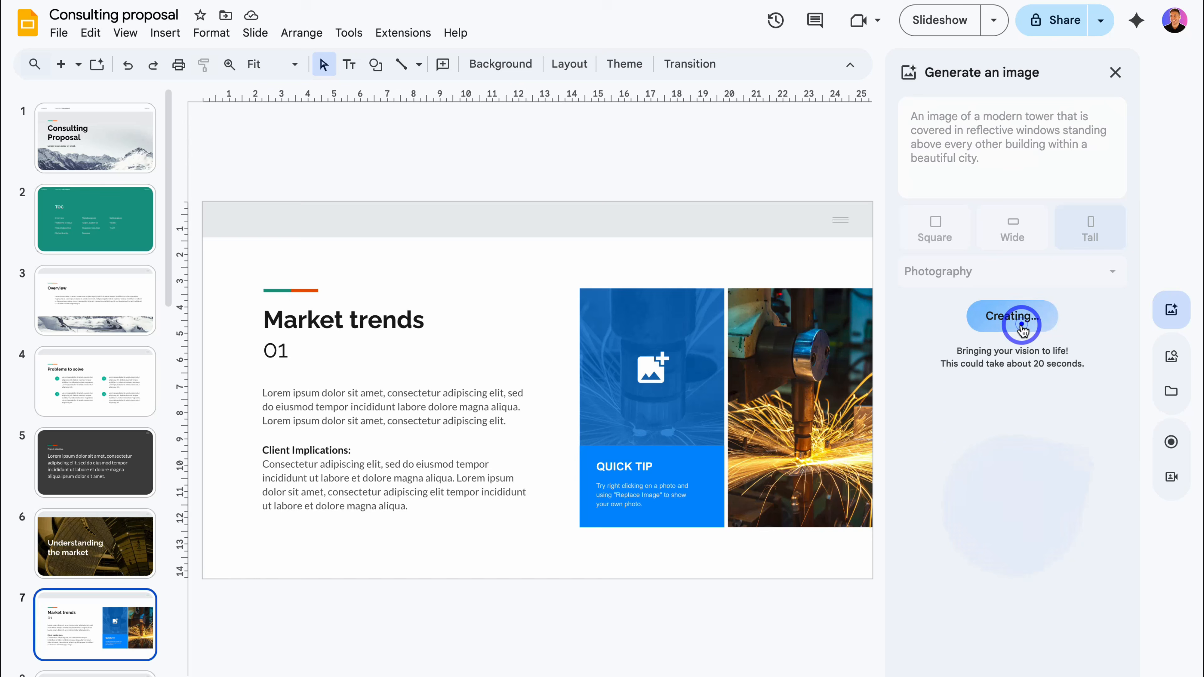
Replace the drilling machine photo on the Market trends slide with the second generated tower image and close image generation
{"action": "scroll", "coordinate": [1002, 422], "scroll_direction": "down", "scroll_amount": 2}
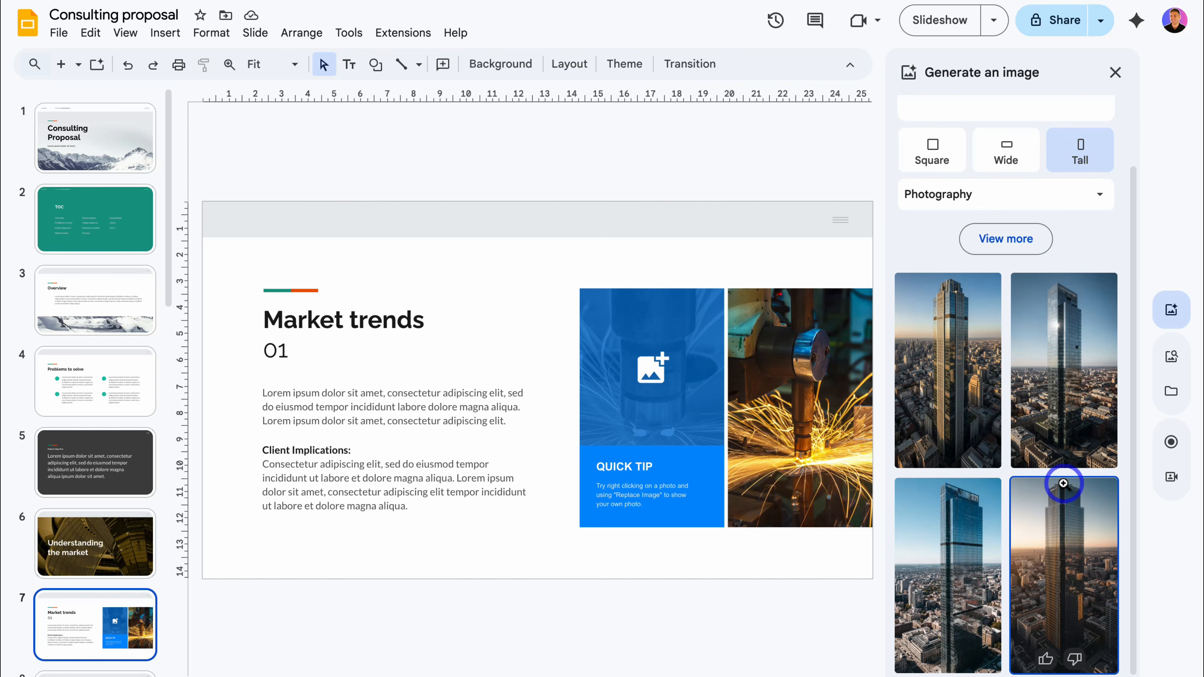
{"action": "left_click_drag", "start_coordinate": [1072, 359], "coordinate": [805, 397]}
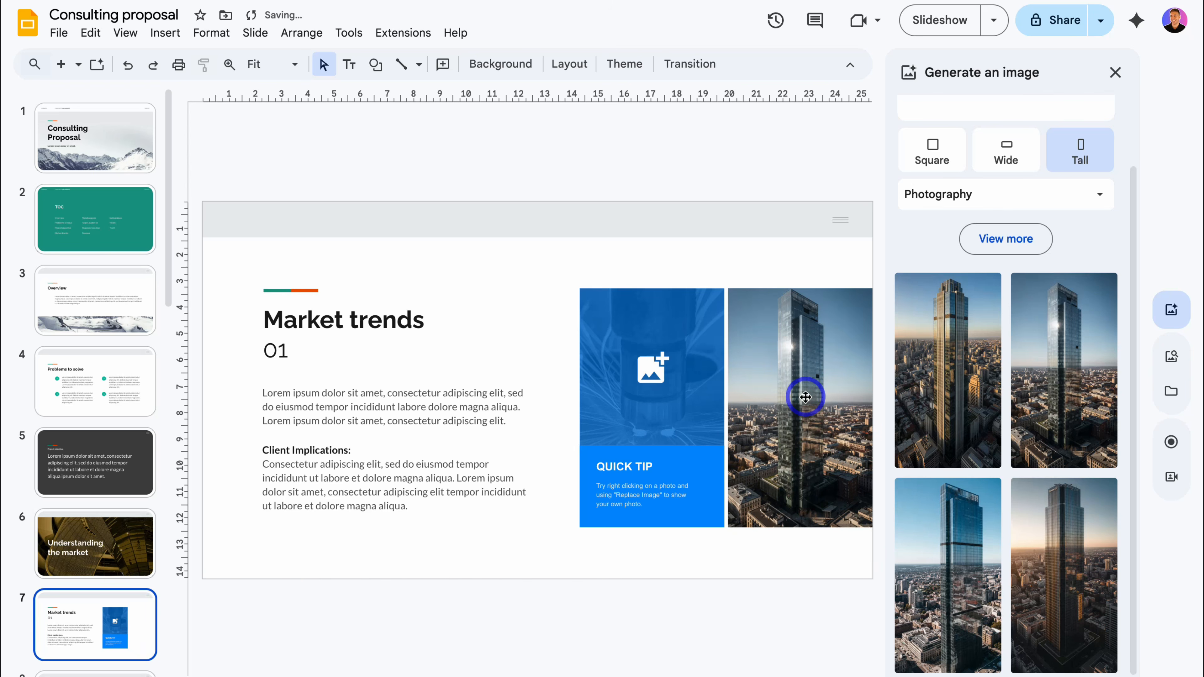
{"action": "left_click", "coordinate": [1109, 72]}
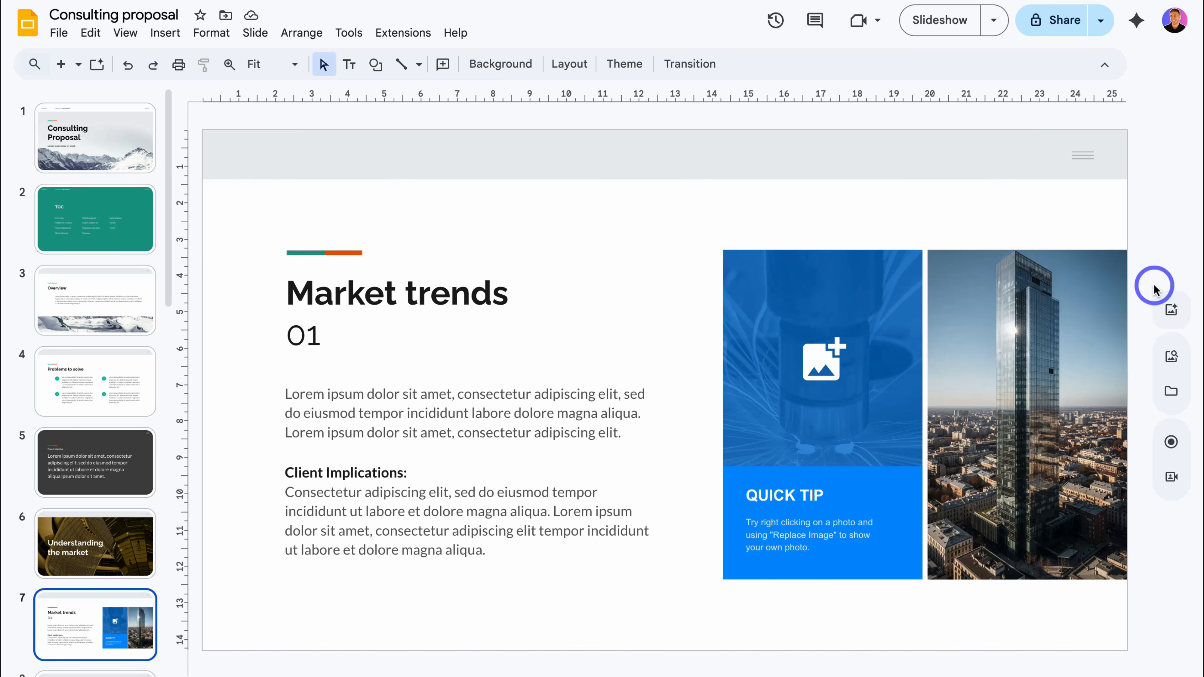
Ask Gemini to "Create a slide that covers advantages of accepting crypto as a payment." and insert the generated slide
{"action": "left_click", "coordinate": [97, 64]}
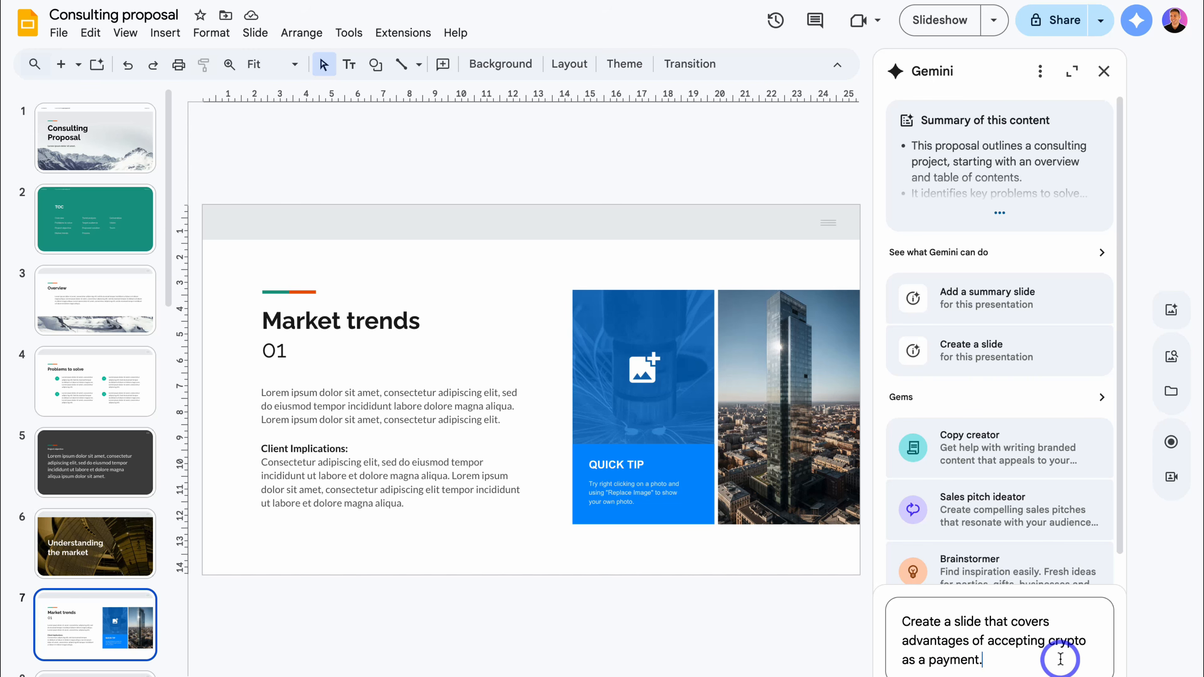
{"action": "key", "text": "Return"}
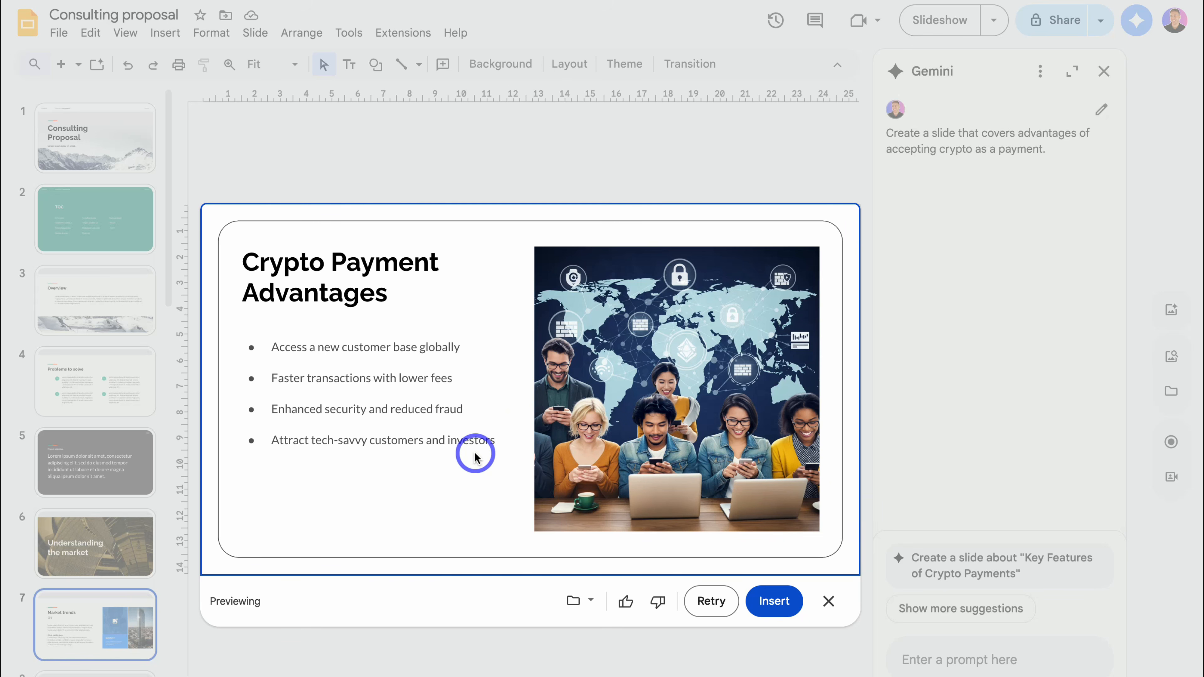
{"action": "left_click", "coordinate": [773, 601]}
Inspect the title, bullet list and image of the inserted slide and view the image's Gemini replacement option
{"action": "left_click", "coordinate": [709, 490]}
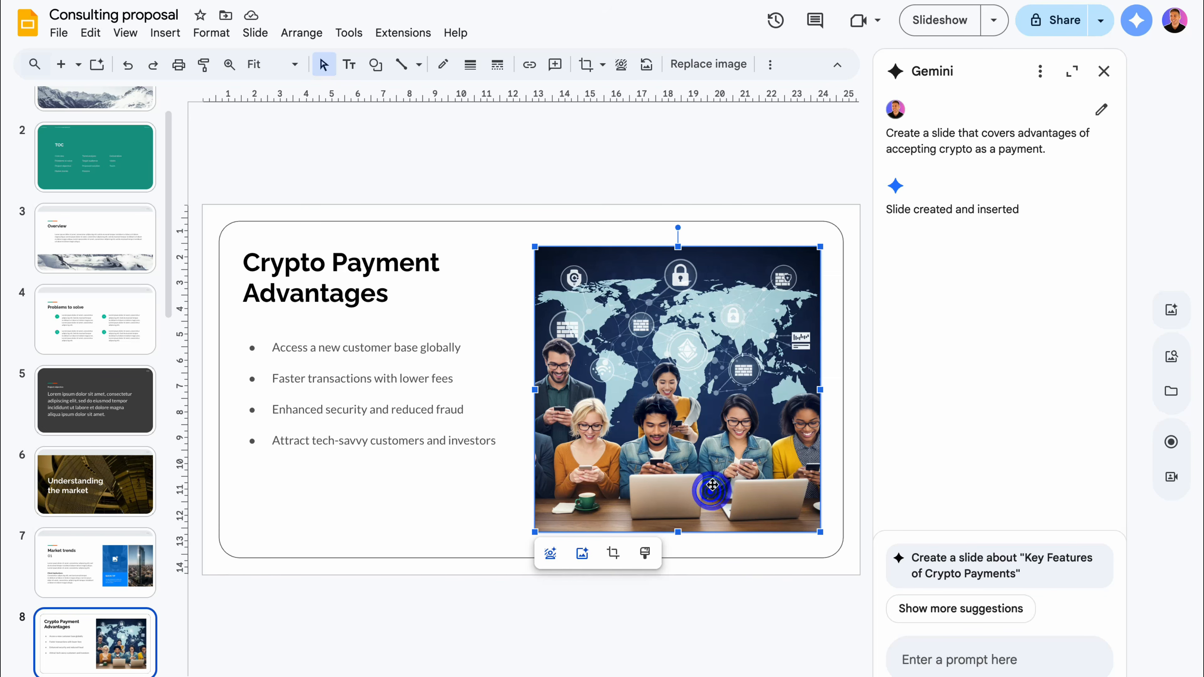
{"action": "left_click", "coordinate": [346, 296]}
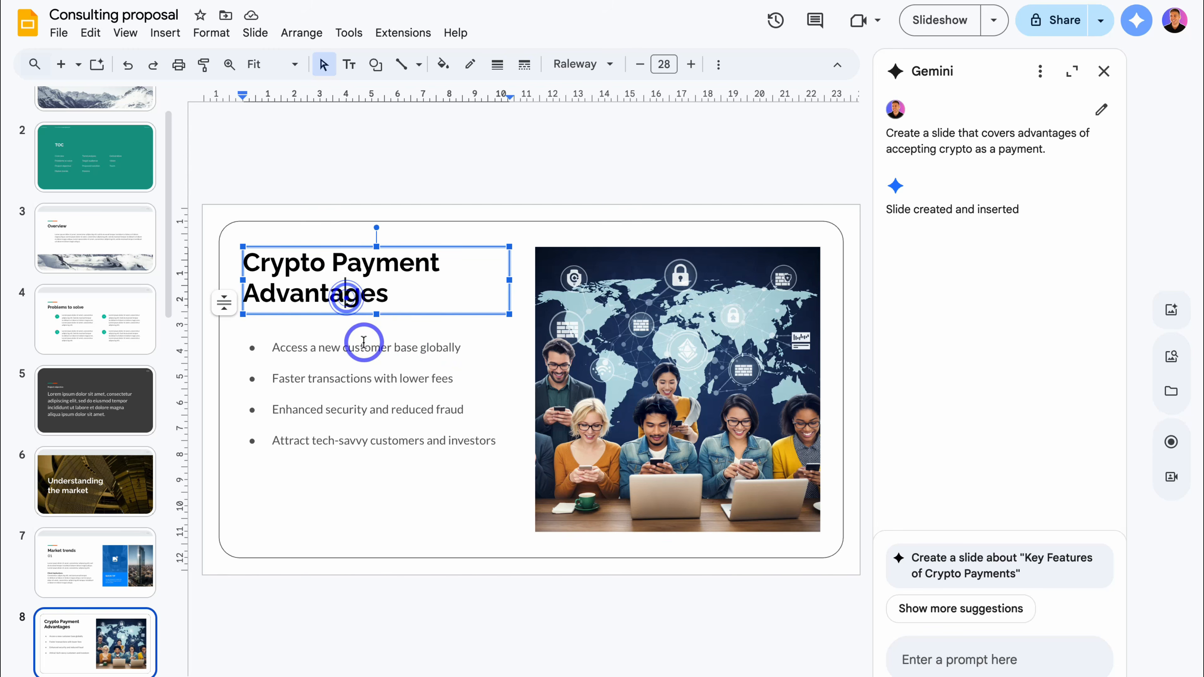
{"action": "left_click", "coordinate": [369, 365]}
{"action": "left_click", "coordinate": [614, 374]}
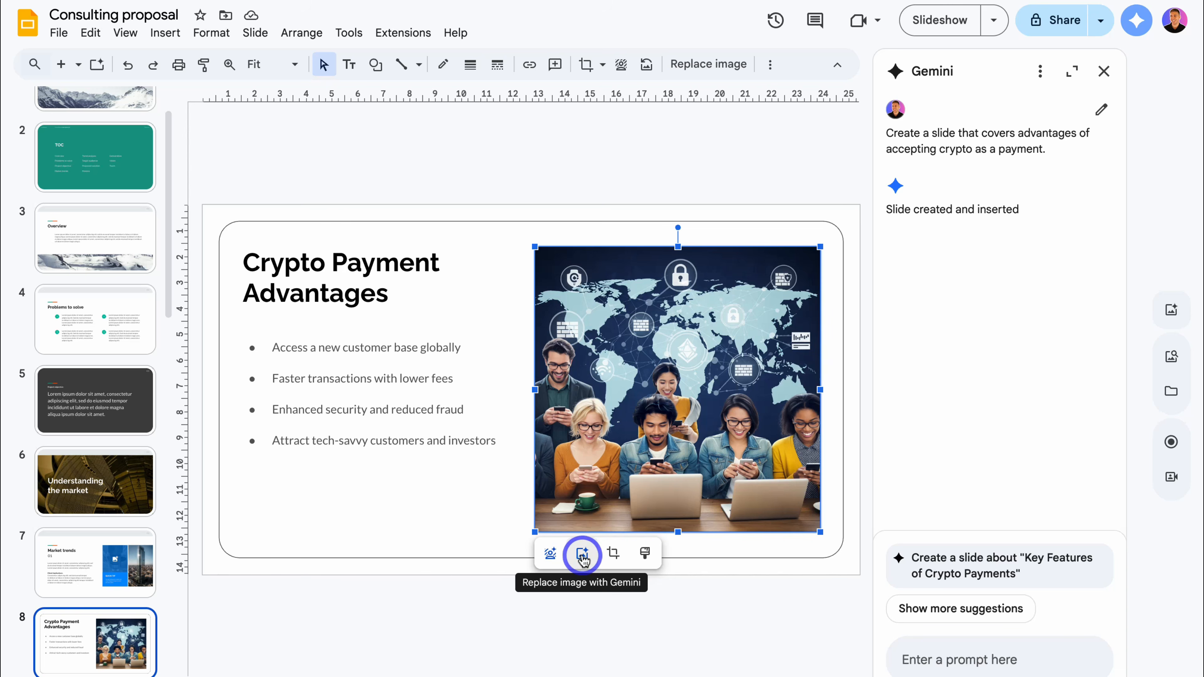
{"action": "left_click", "coordinate": [750, 609]}
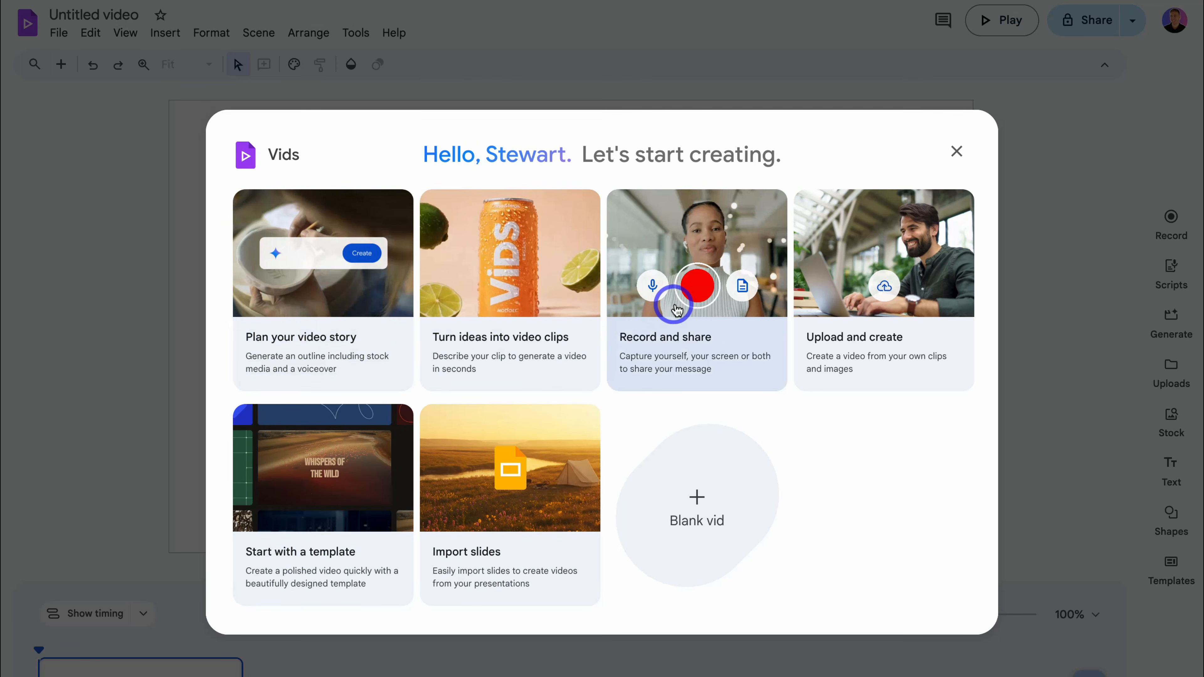
Generate a video outline in Google Vids from the prompt "Create a video of Sheetify CRM's journey from zero to 10000 orders."
{"action": "left_click", "coordinate": [348, 338]}
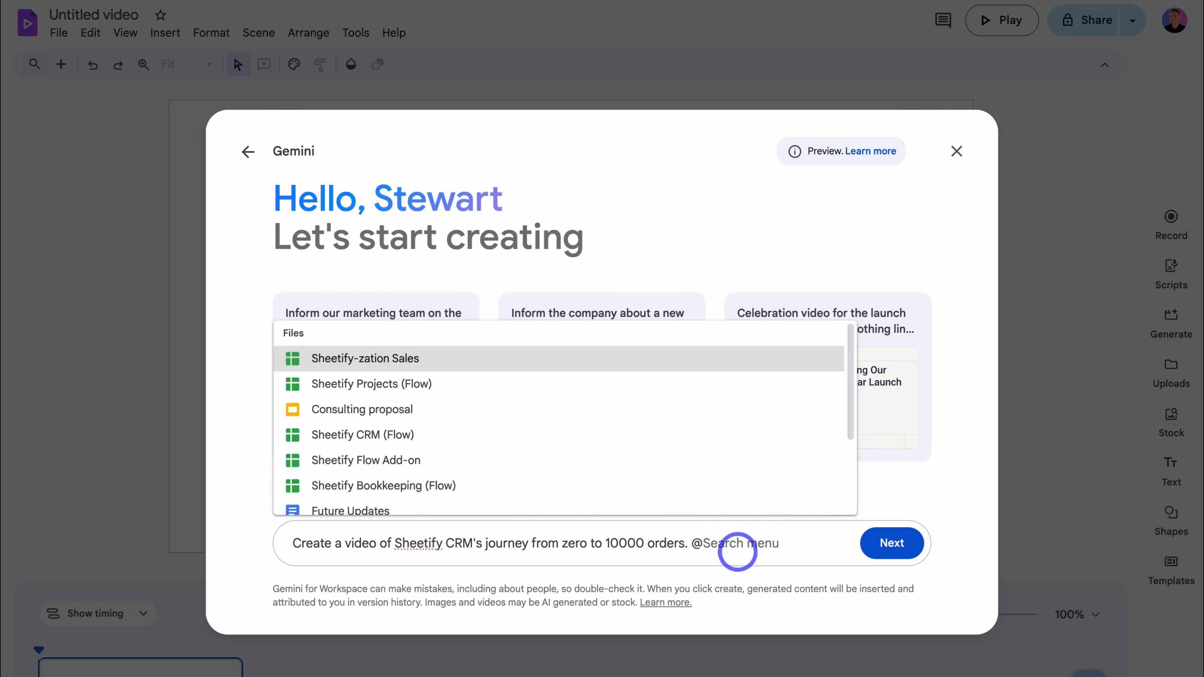
{"action": "key", "text": "BackSpace"}
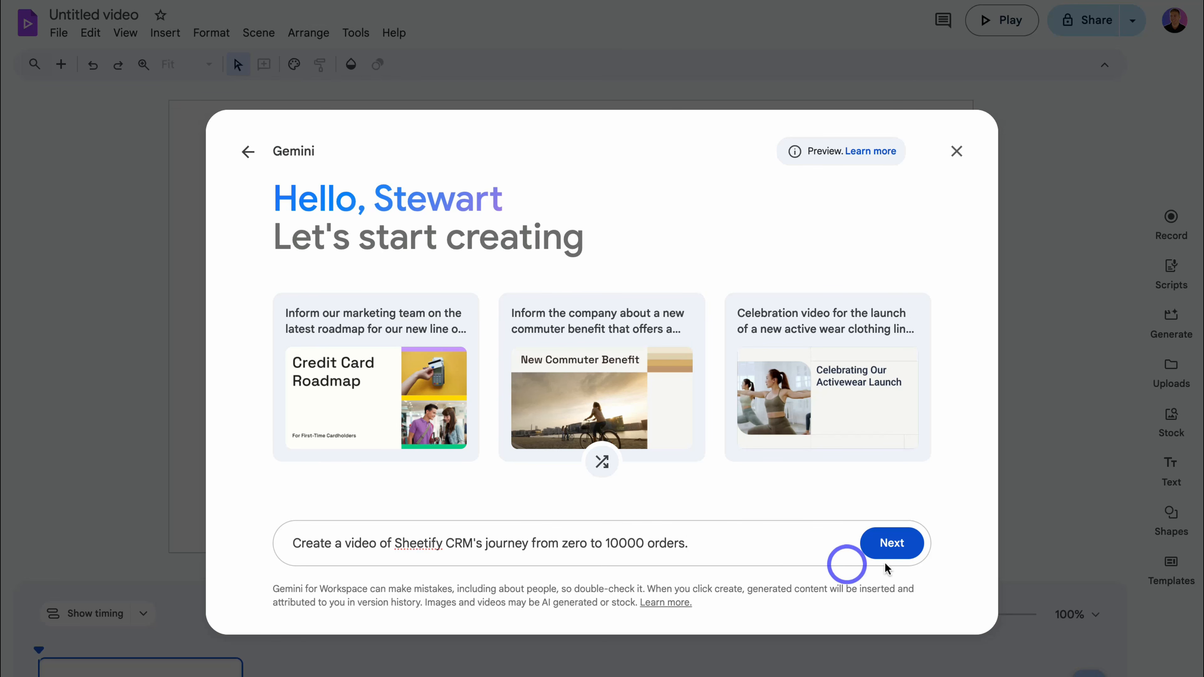
{"action": "left_click", "coordinate": [898, 550]}
Review and accept the generated outline, and create the draft video with the dark purple framed "Your title" design
{"action": "scroll", "coordinate": [776, 410], "scroll_direction": "down", "scroll_amount": 5}
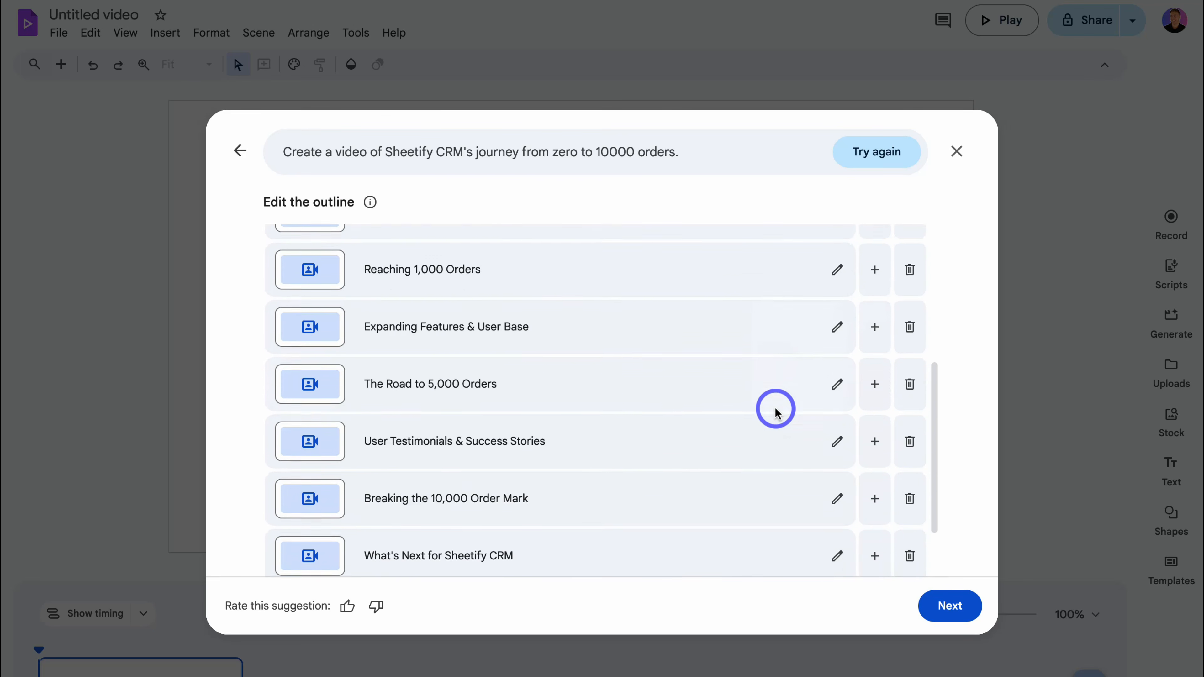
{"action": "scroll", "coordinate": [774, 407], "scroll_direction": "up", "scroll_amount": 5}
{"action": "left_click", "coordinate": [953, 616]}
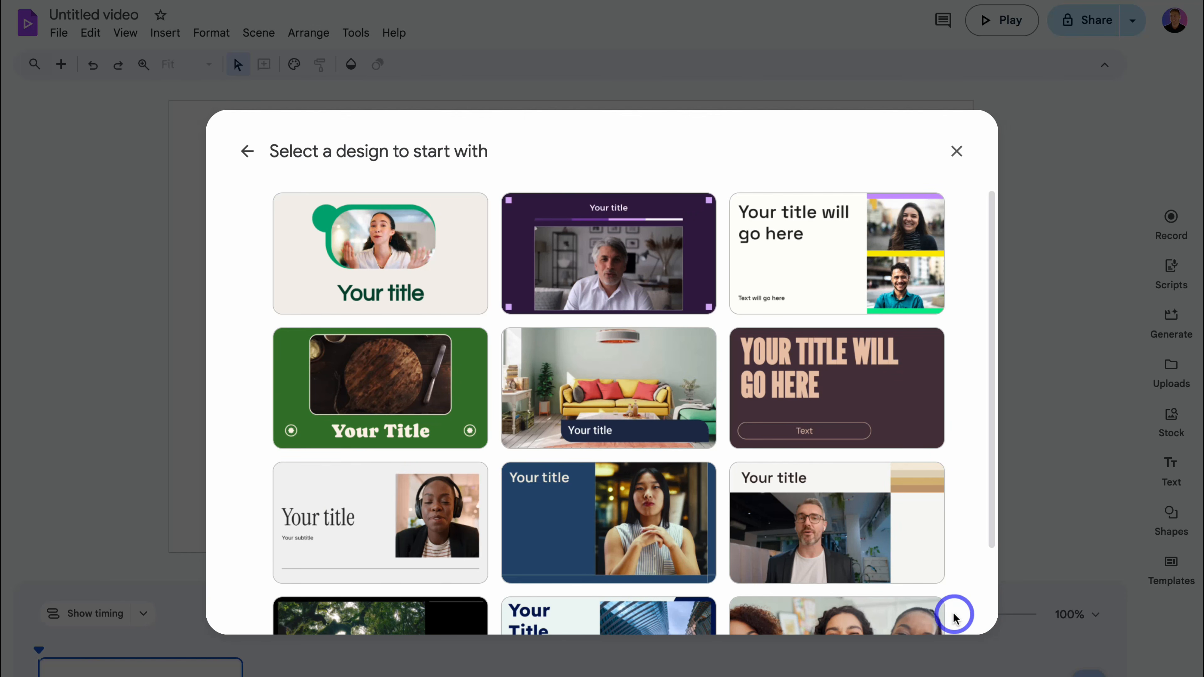
{"action": "left_click", "coordinate": [643, 280]}
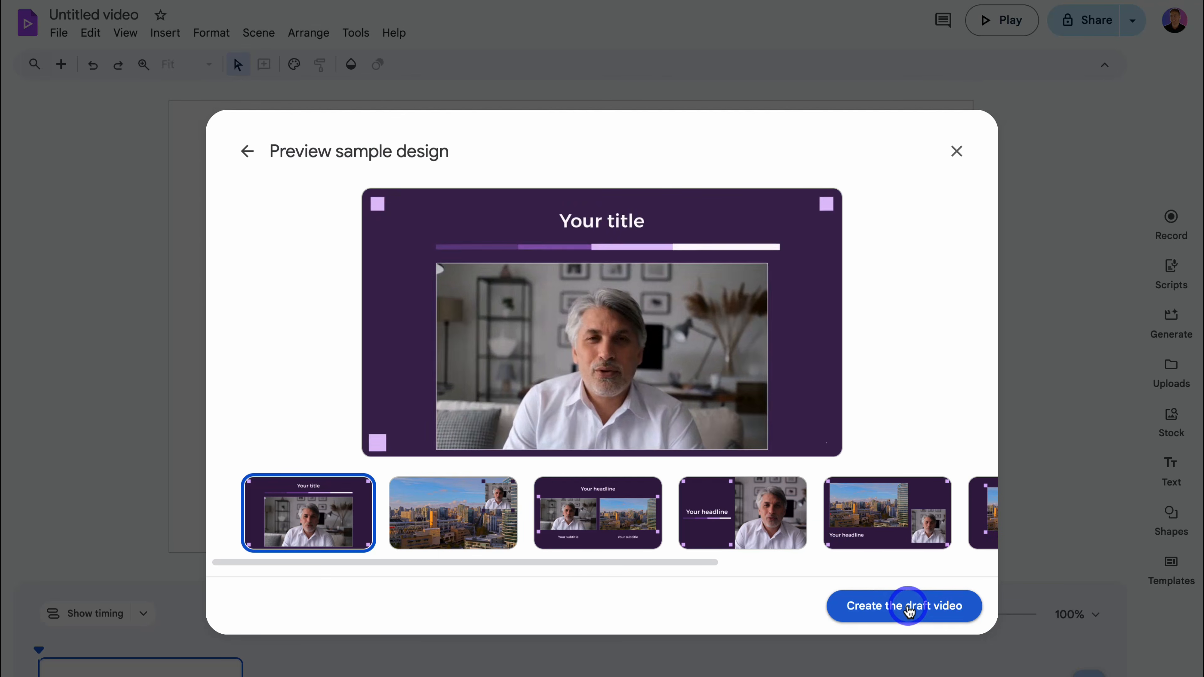
{"action": "left_click", "coordinate": [905, 607]}
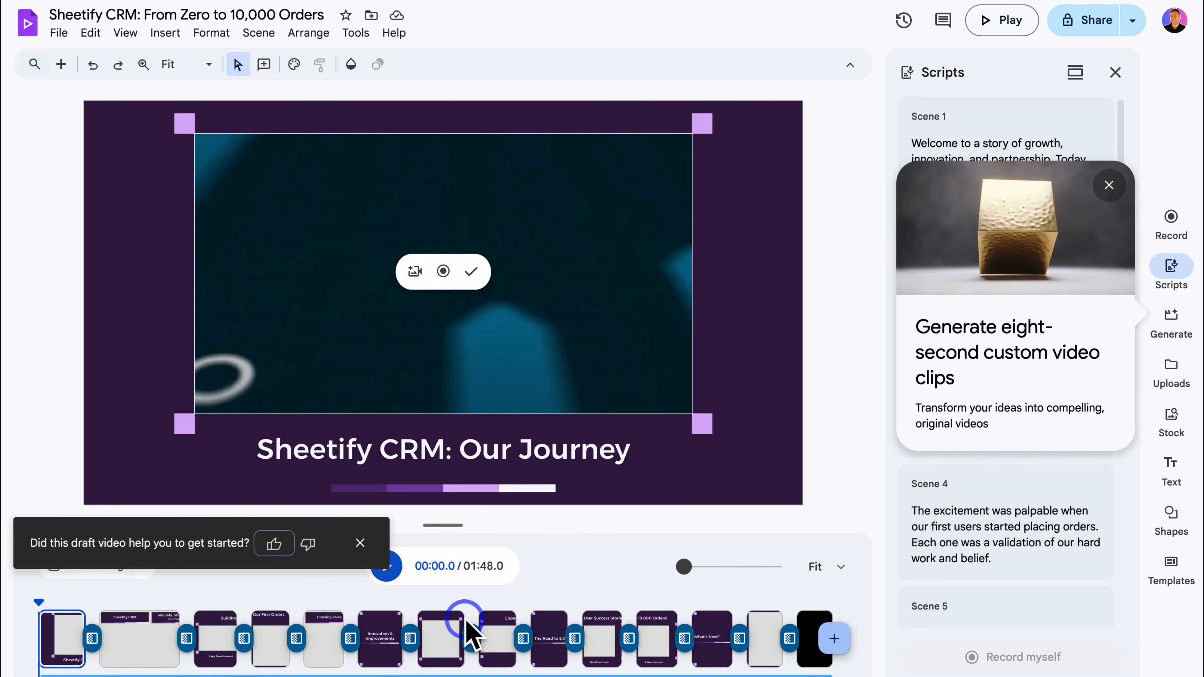
Look through several scenes of the draft video and examine the text boxes in the second scene
{"action": "left_click", "coordinate": [146, 597]}
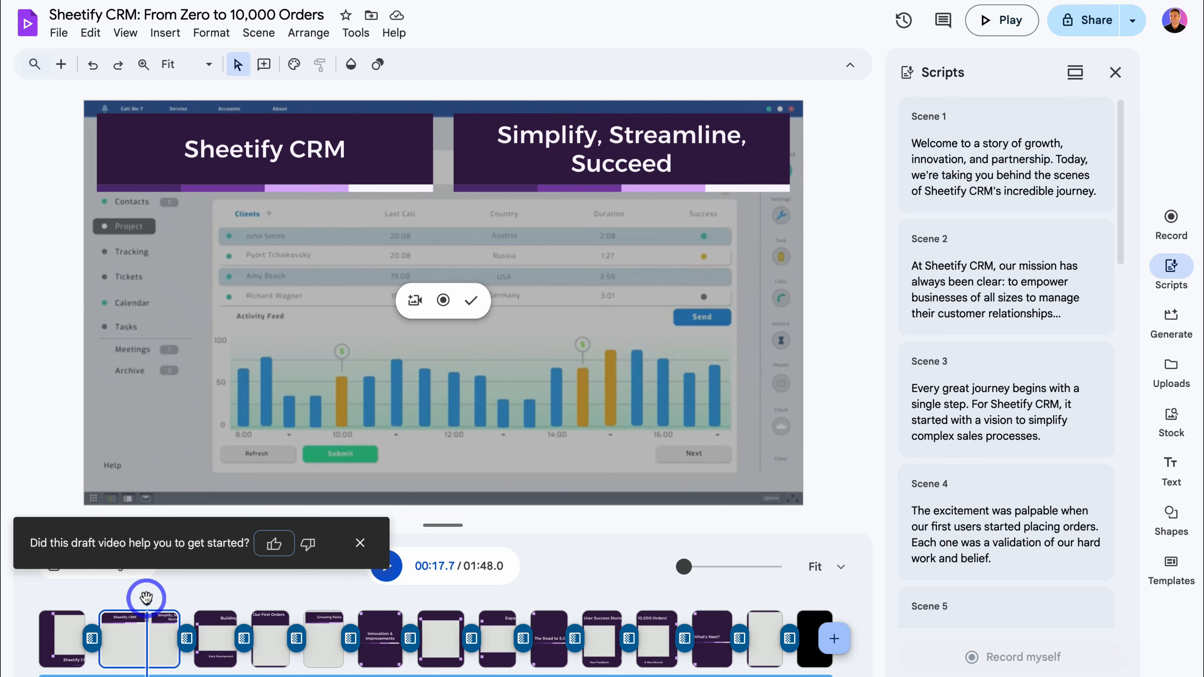
{"action": "left_click", "coordinate": [220, 597]}
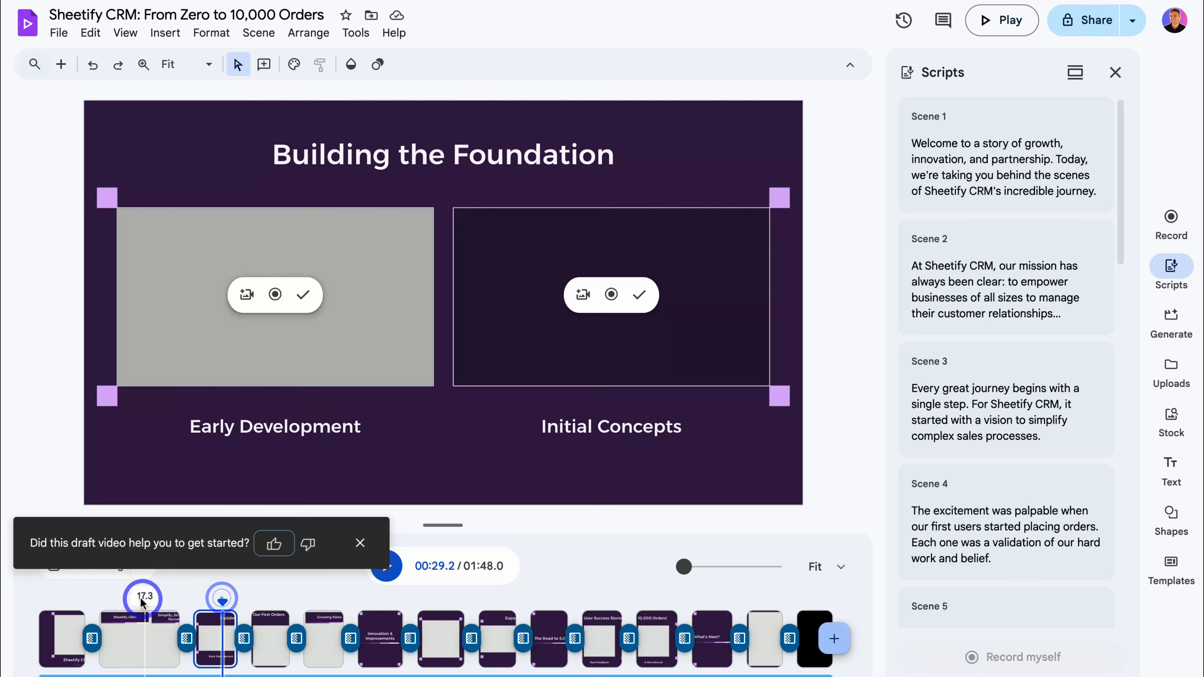
{"action": "left_click", "coordinate": [140, 598]}
{"action": "left_click", "coordinate": [274, 155]}
{"action": "left_click", "coordinate": [583, 190]}
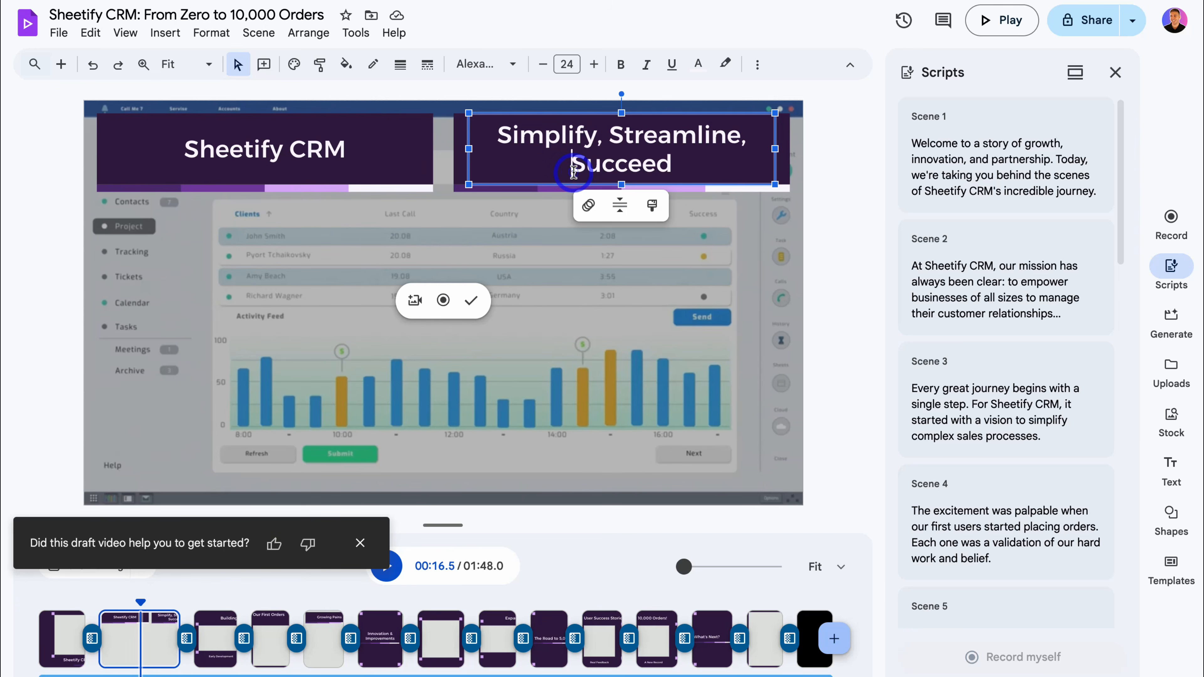
{"action": "left_click", "coordinate": [552, 223]}
{"action": "left_click", "coordinate": [374, 601]}
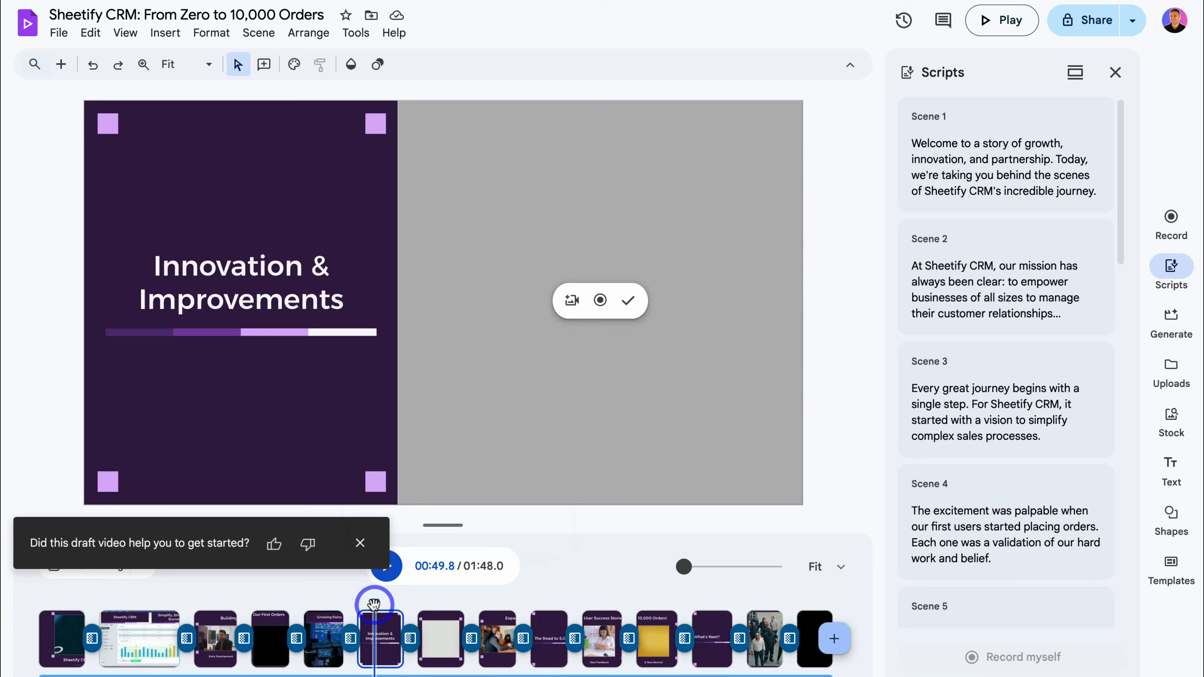
{"action": "left_click", "coordinate": [440, 599]}
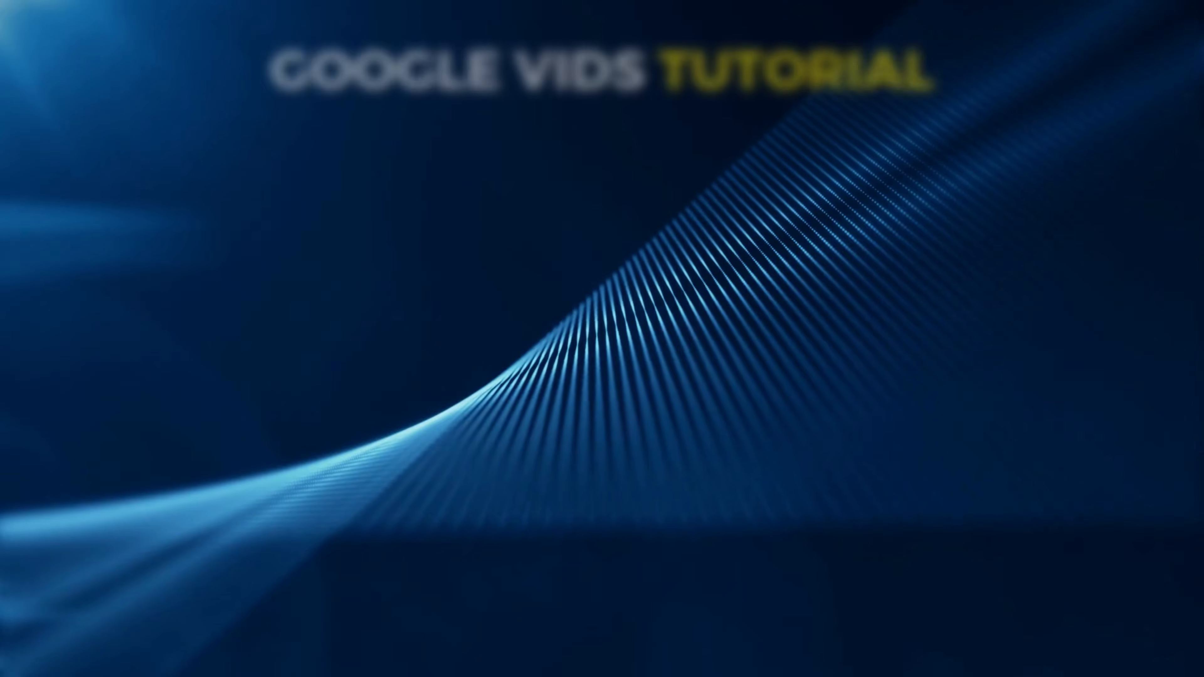
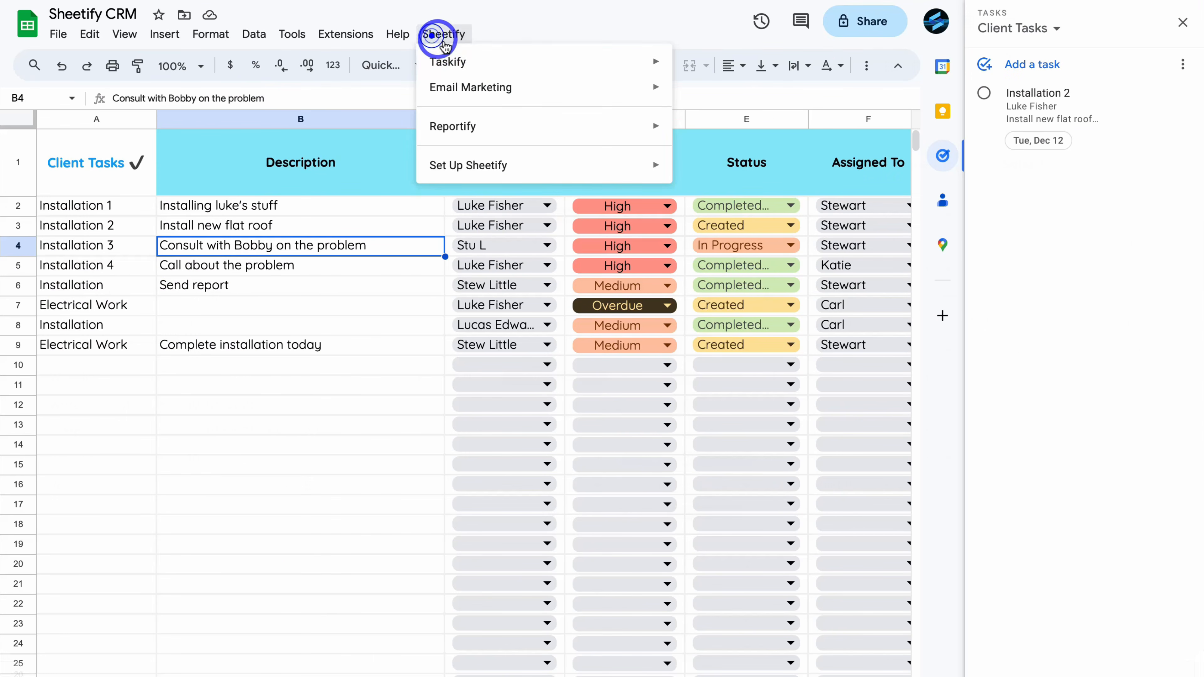
Switch to the Sheetify CRM spreadsheet, choose Taskify's Client Task command and look through the Email Marketing options
{"action": "mouse_move", "coordinate": [657, 62]}
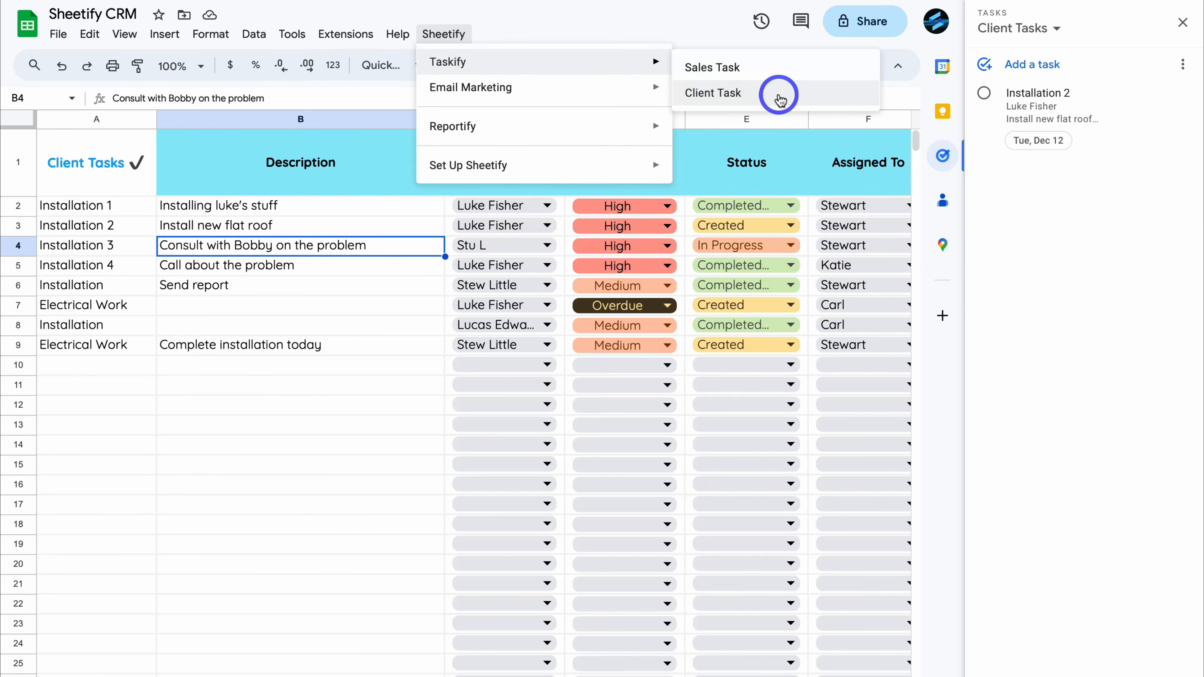
{"action": "left_click", "coordinate": [775, 93]}
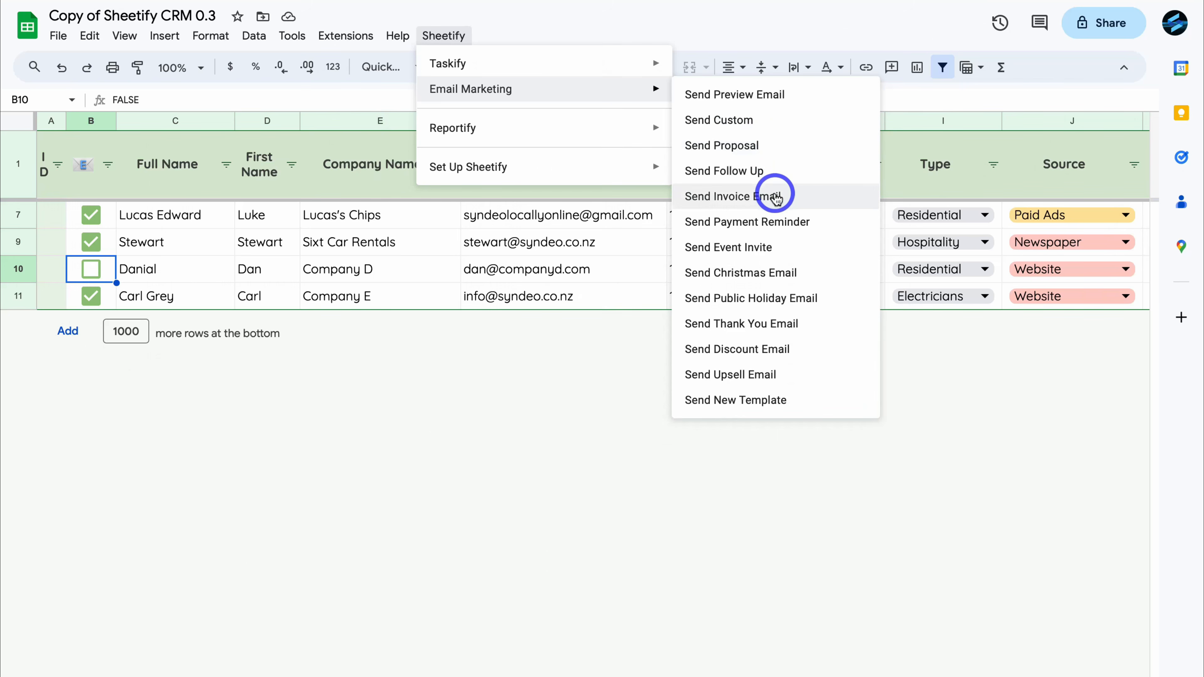
{"action": "left_click", "coordinate": [817, 221]}
{"action": "left_click", "coordinate": [717, 412]}
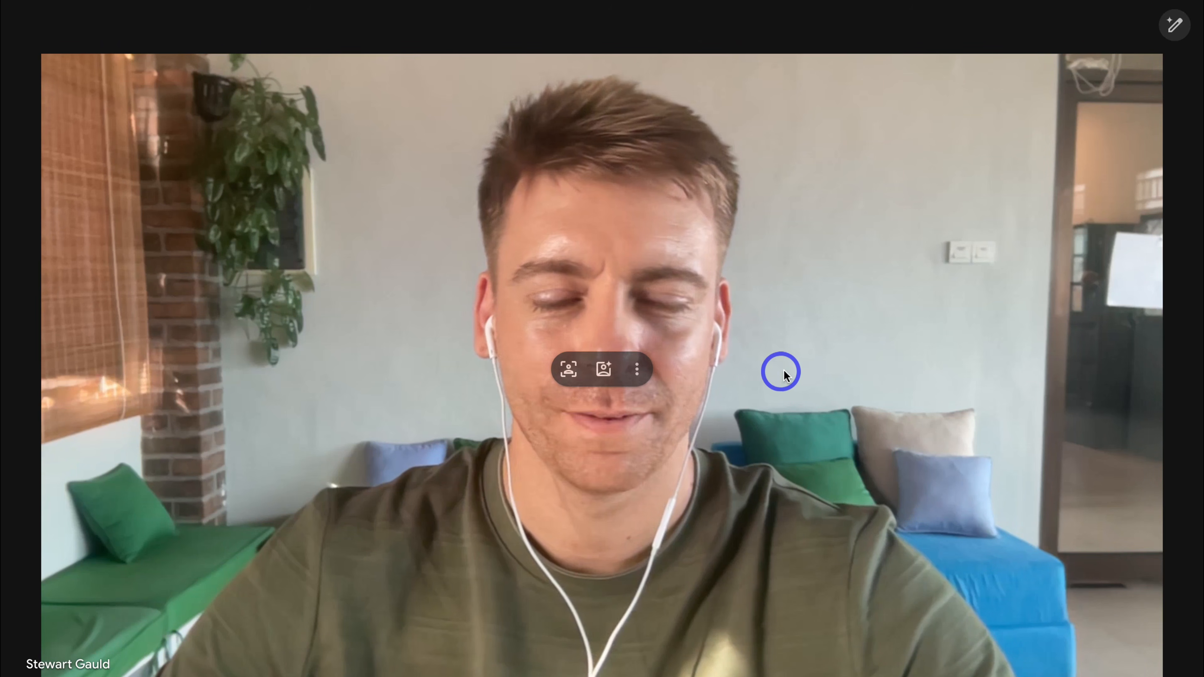
Switch to the Google Meet call, review Gemini's note-taking settings and start taking notes in English with transcription
{"action": "left_click", "coordinate": [1170, 28]}
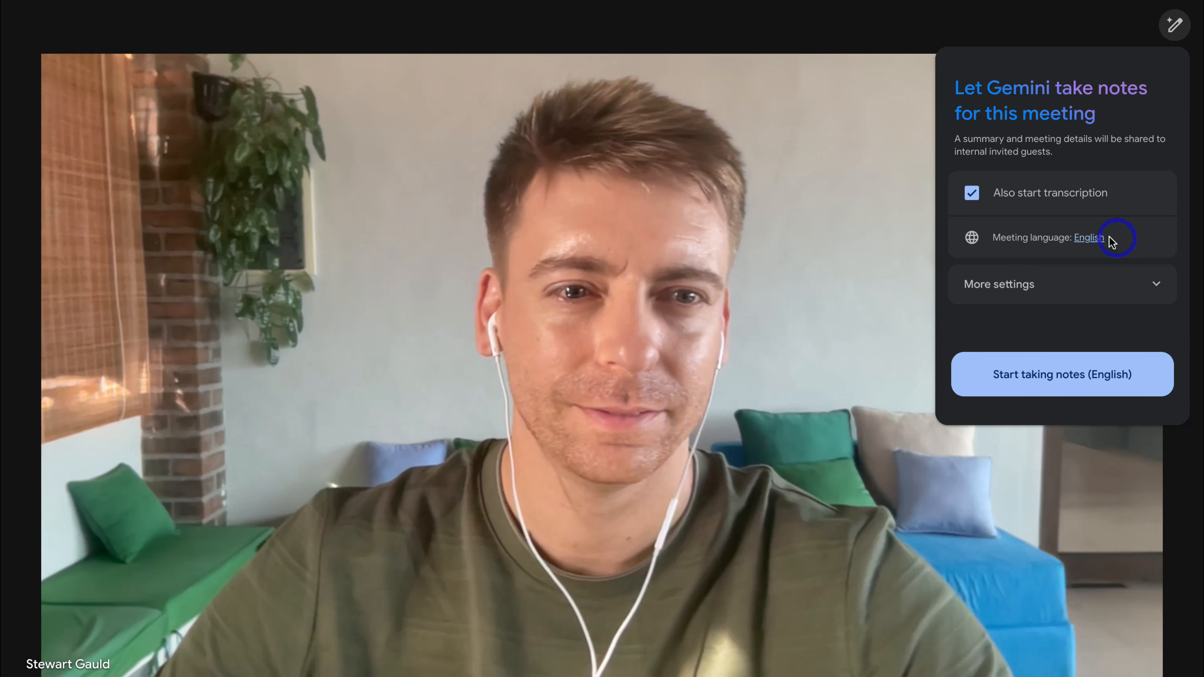
{"action": "left_click", "coordinate": [1112, 283]}
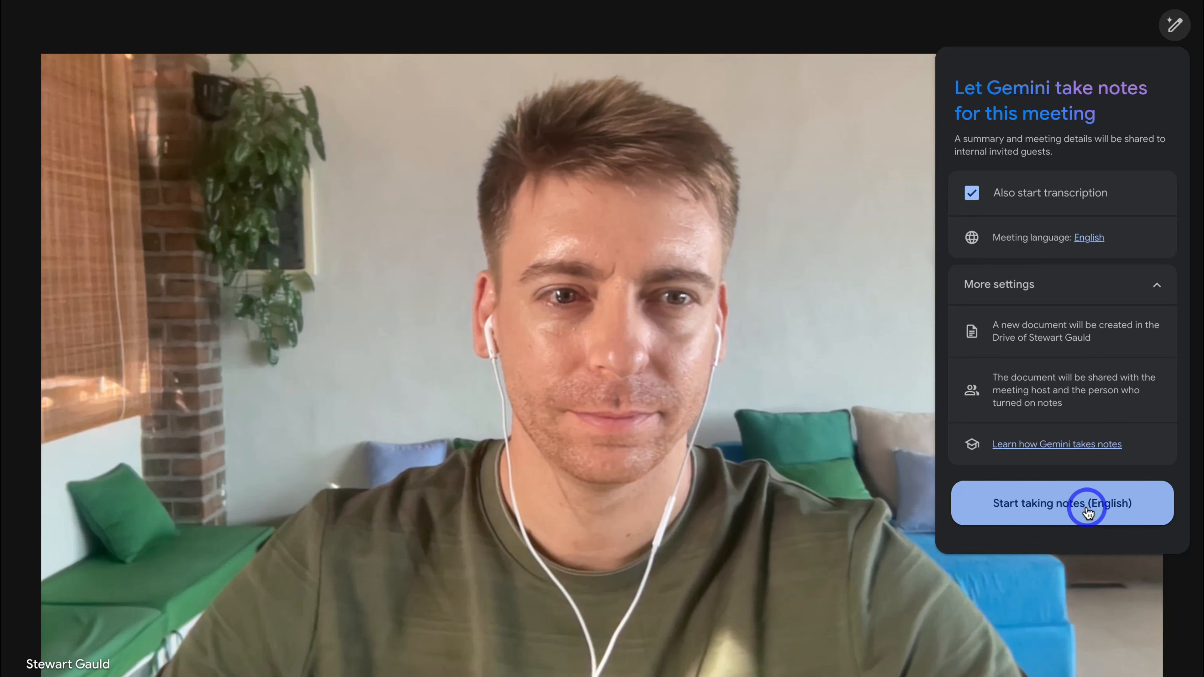
{"action": "left_click", "coordinate": [987, 489]}
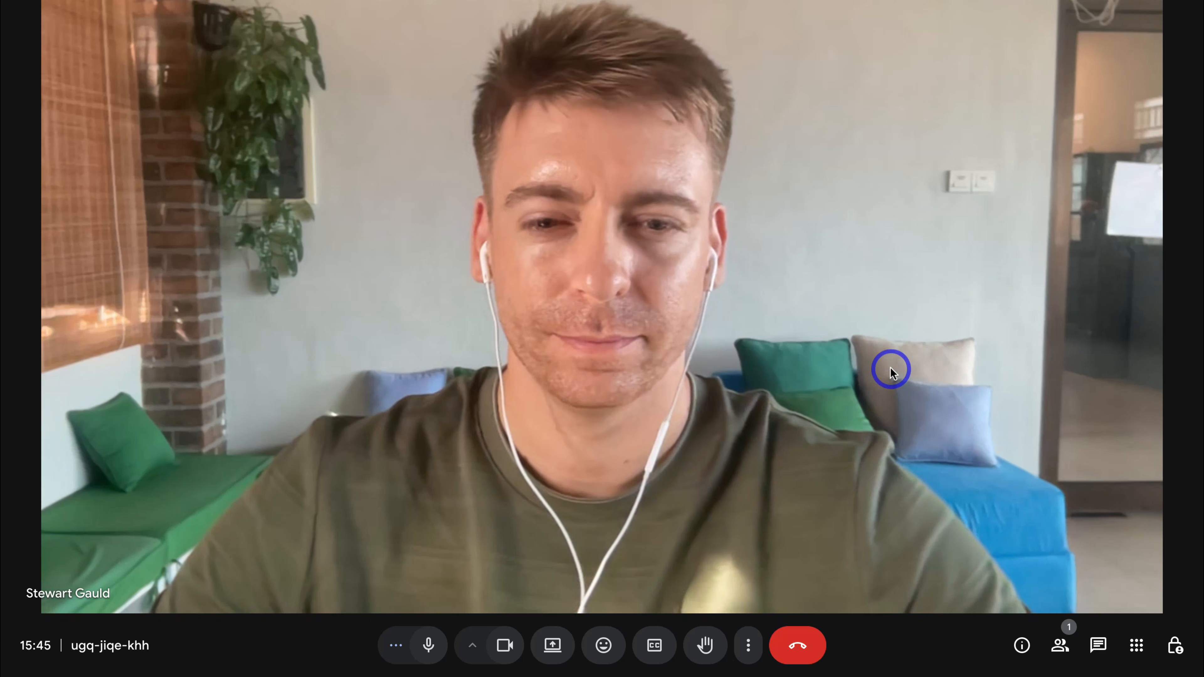
Generate meeting background samples from the prompt "Create a sleek office background overlooking New York City" with no scene preset
{"action": "left_click", "coordinate": [748, 645]}
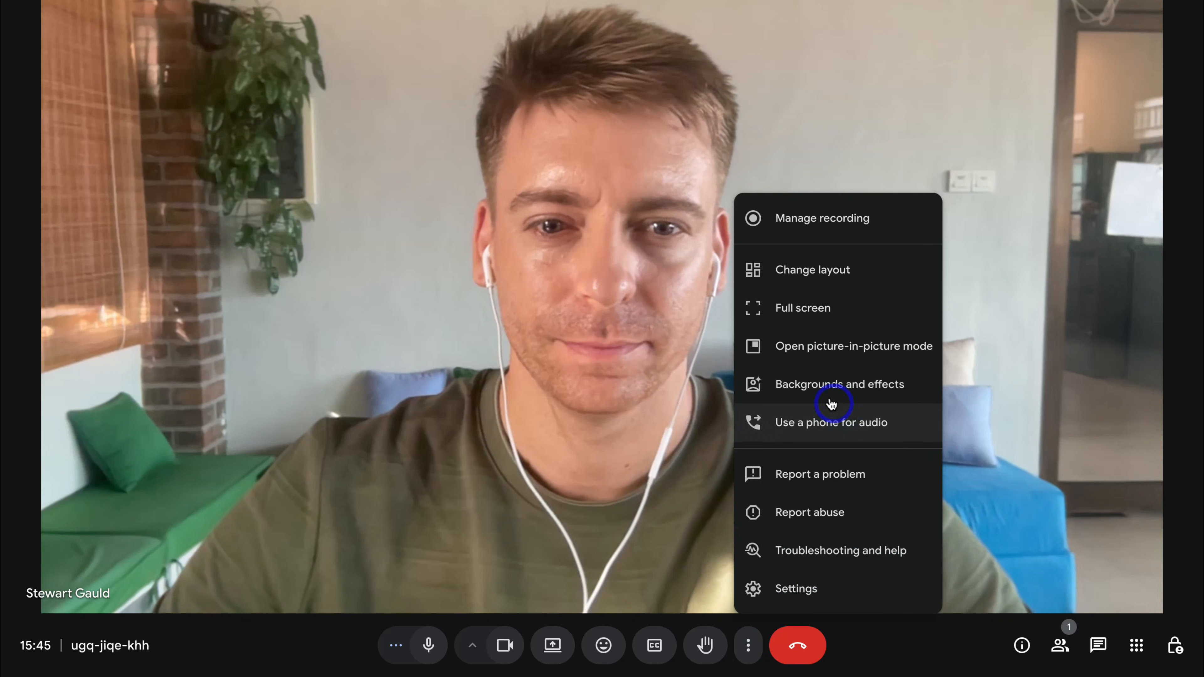
{"action": "left_click", "coordinate": [815, 383]}
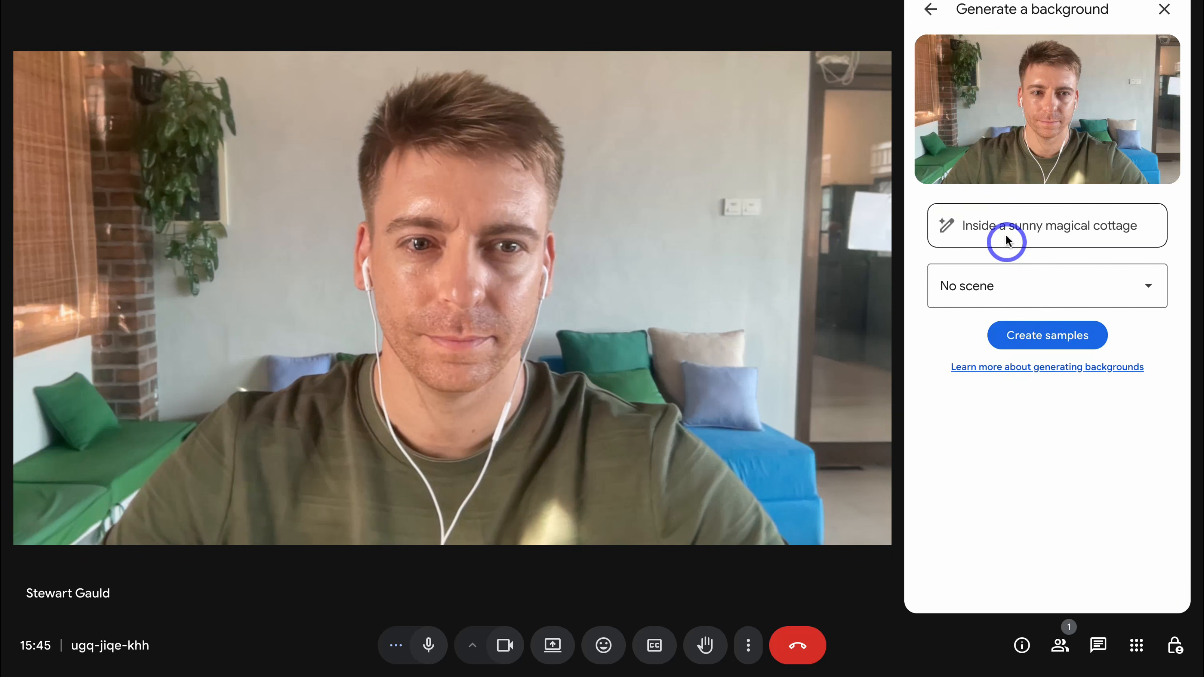
{"action": "left_click", "coordinate": [1005, 232]}
{"action": "key", "text": "ctrl+v"}
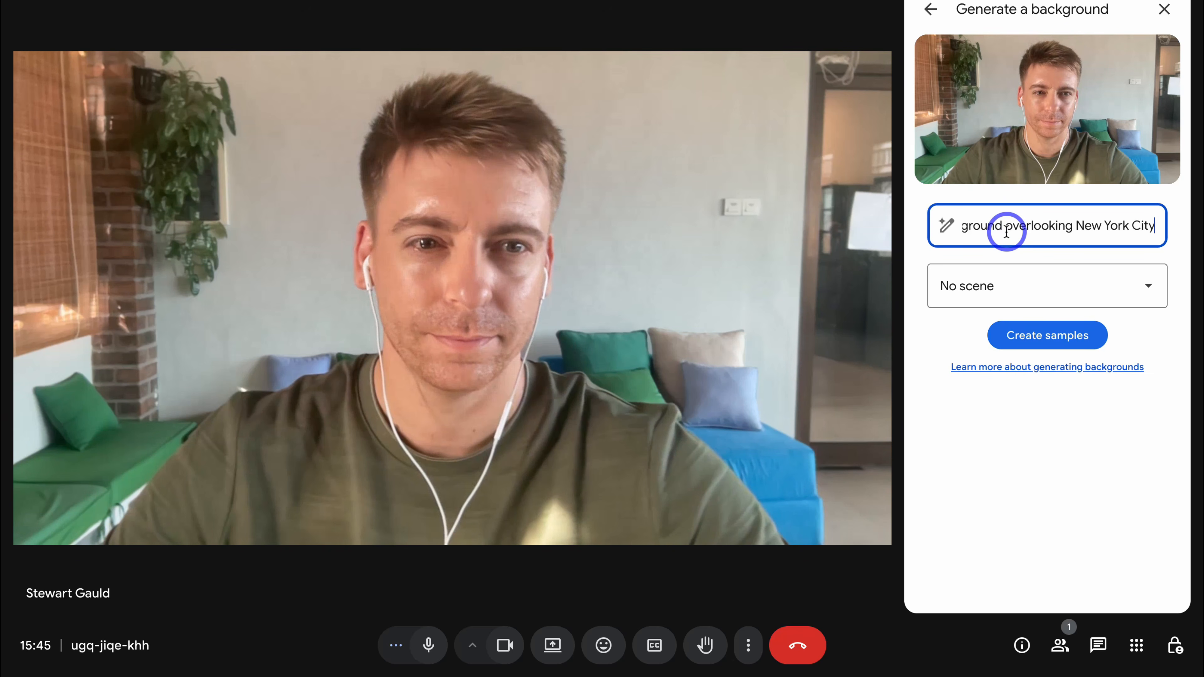
{"action": "scroll", "coordinate": [1003, 231], "scroll_direction": "left", "scroll_amount": 3}
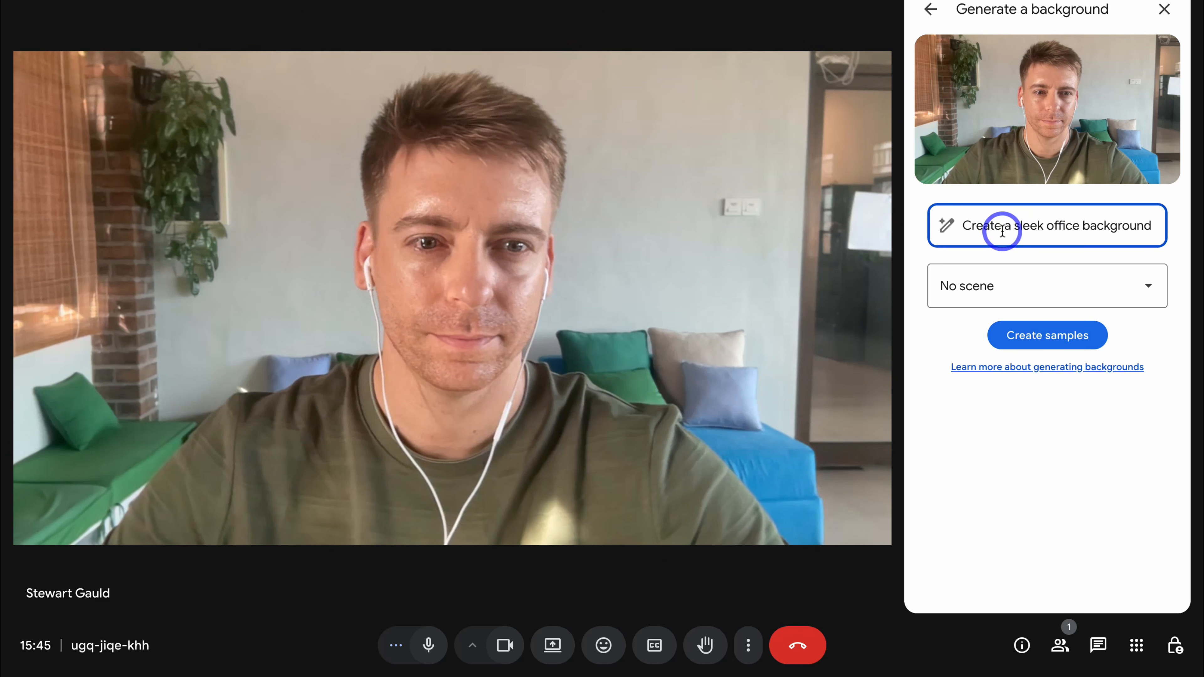
{"action": "scroll", "coordinate": [1002, 231], "scroll_direction": "right", "scroll_amount": 3}
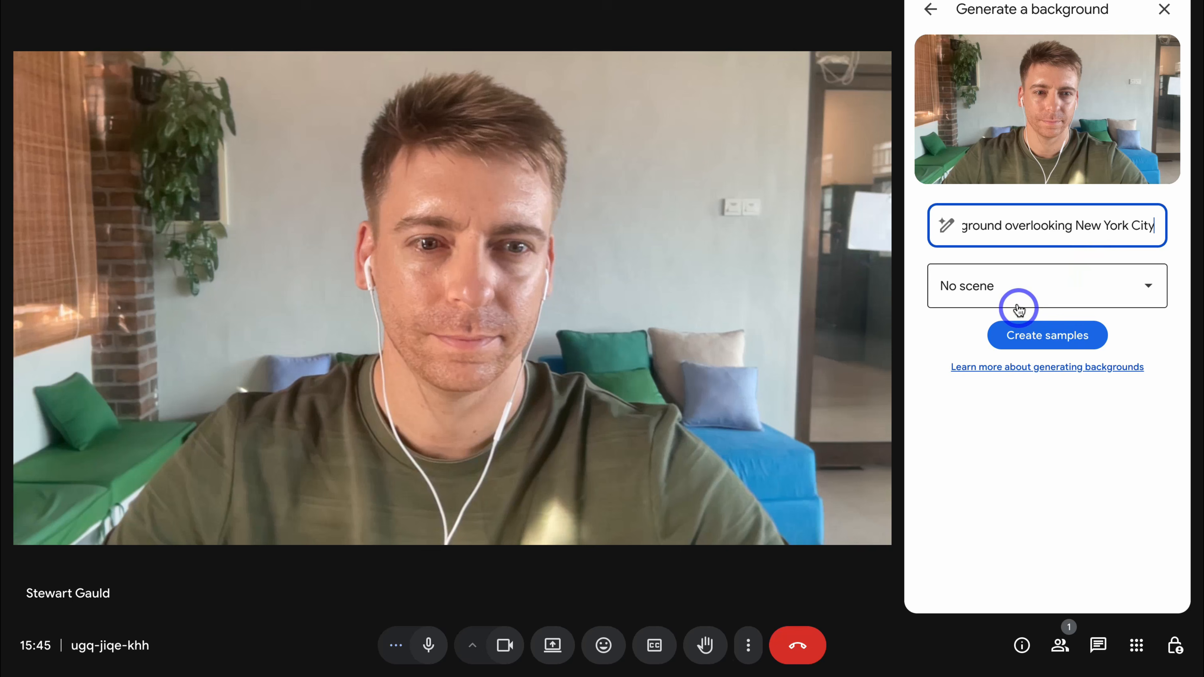
{"action": "left_click", "coordinate": [1065, 341]}
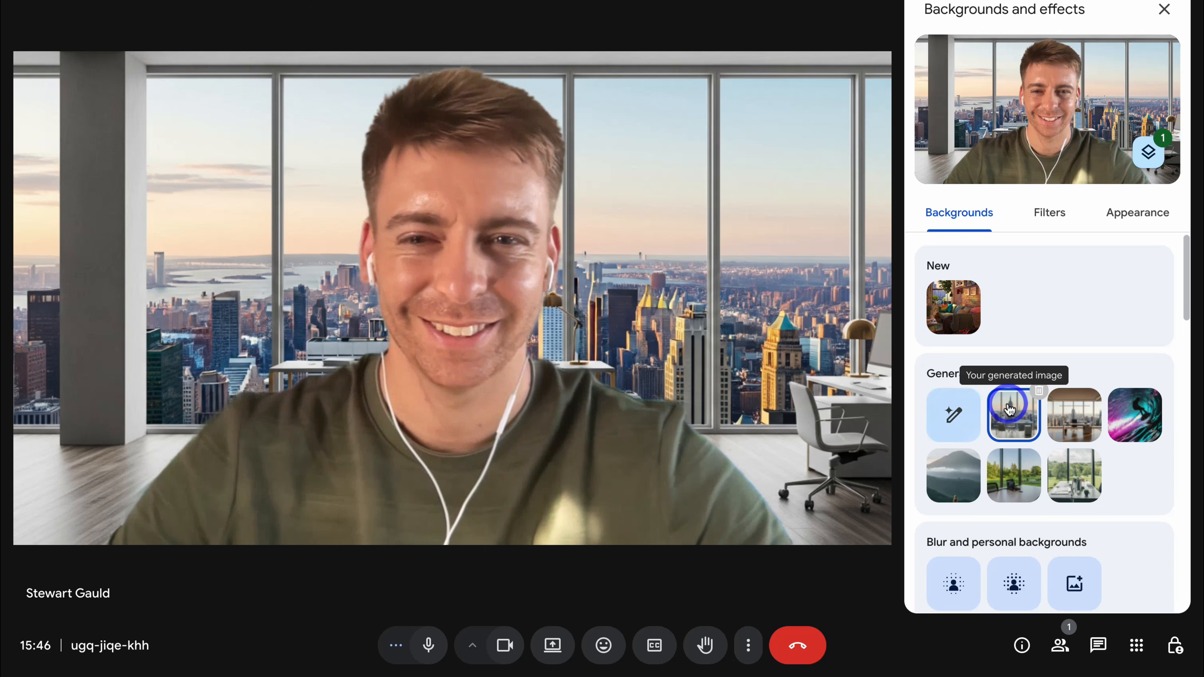
Preview several generative backgrounds, including the office with green parkland, and apply the brown-toned office overlooking New York City
{"action": "left_click", "coordinate": [1069, 411]}
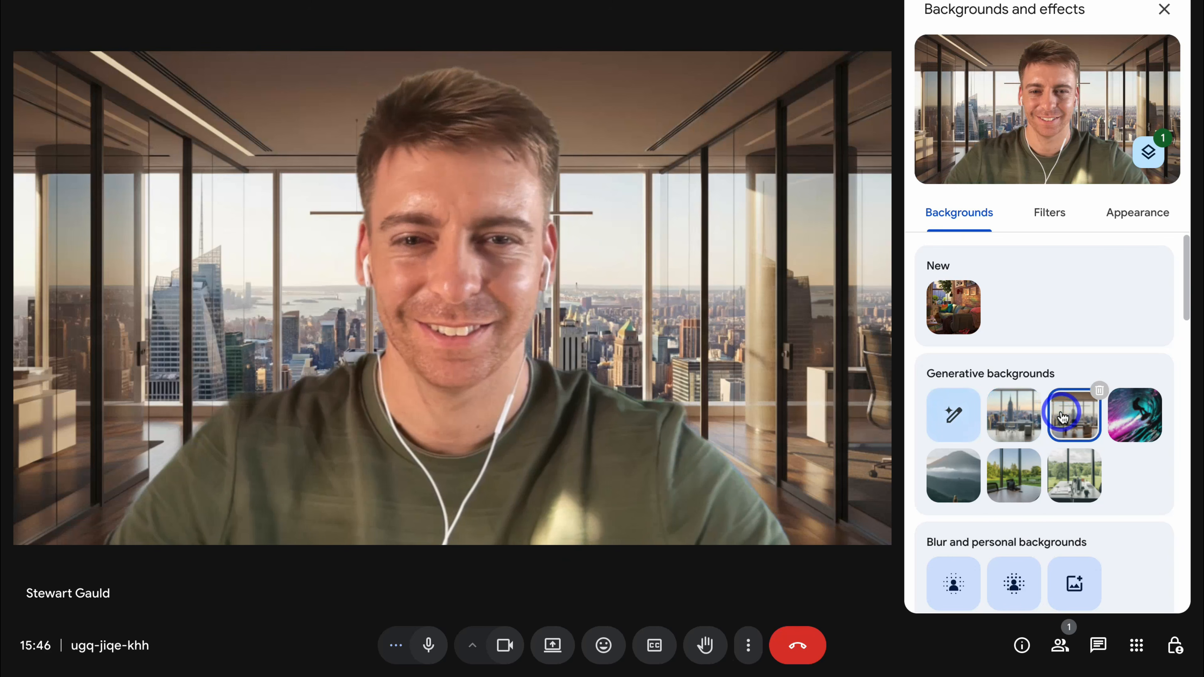
{"action": "left_click", "coordinate": [1025, 480]}
{"action": "left_click", "coordinate": [1072, 481]}
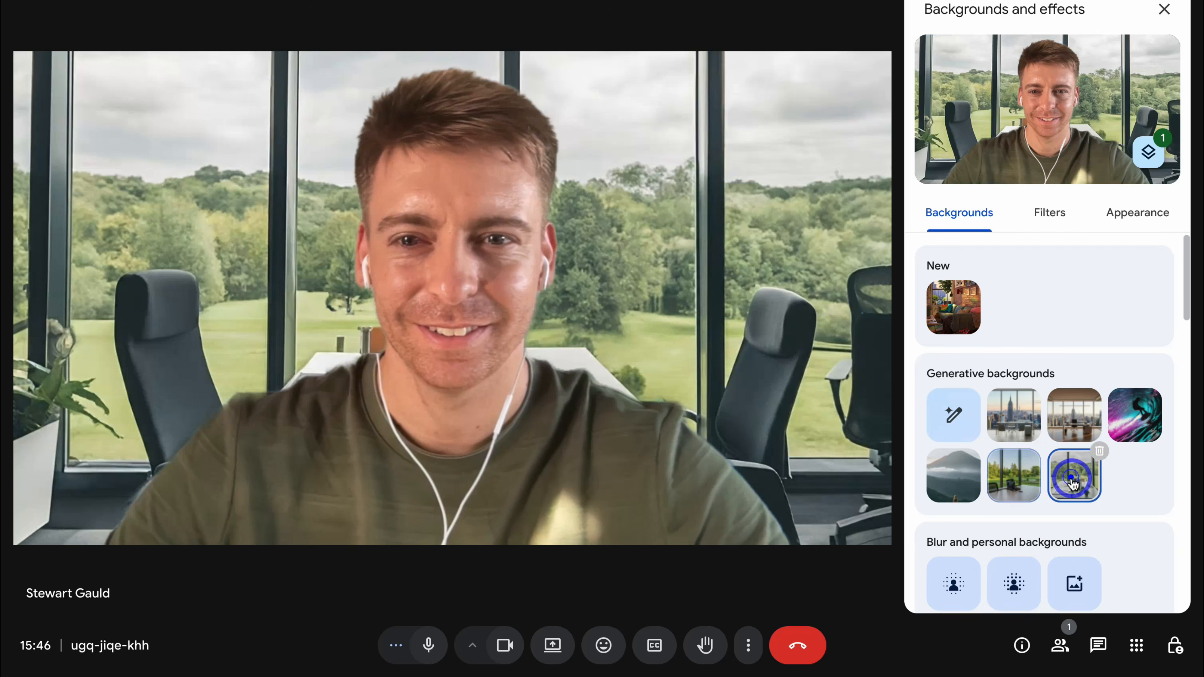
{"action": "left_click", "coordinate": [1062, 425]}
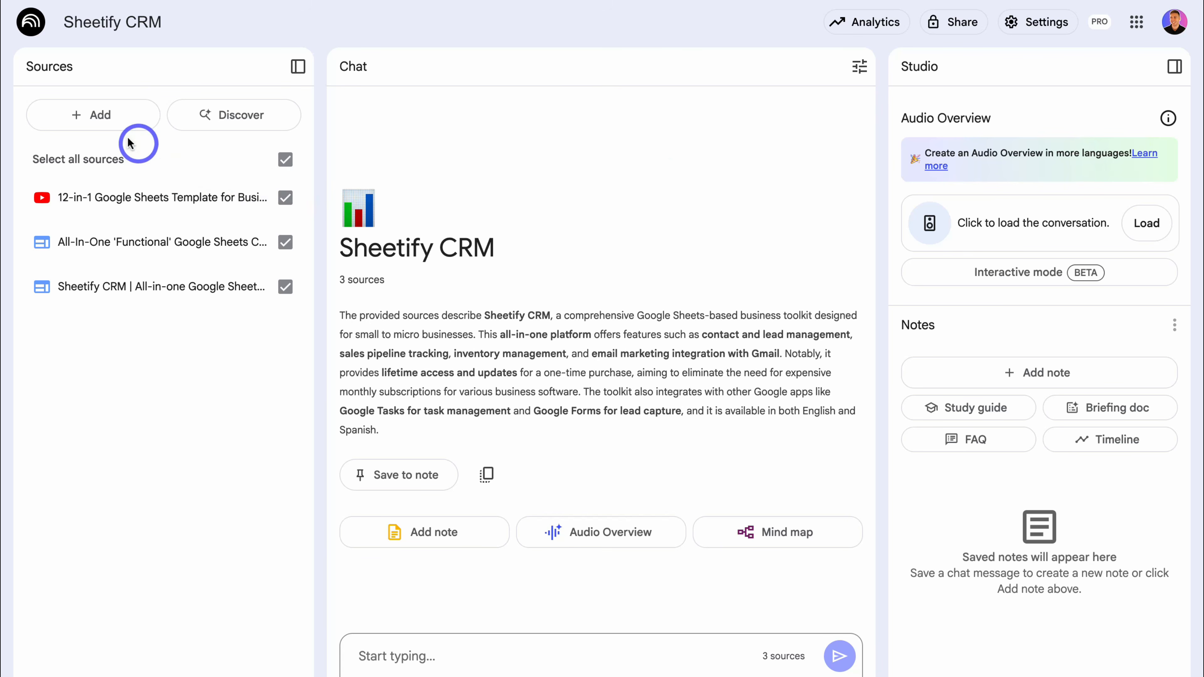
Switch to the Sheetify CRM notebook in NotebookLM, review the options for adding sources and go to the chat prompt
{"action": "left_click", "coordinate": [133, 123]}
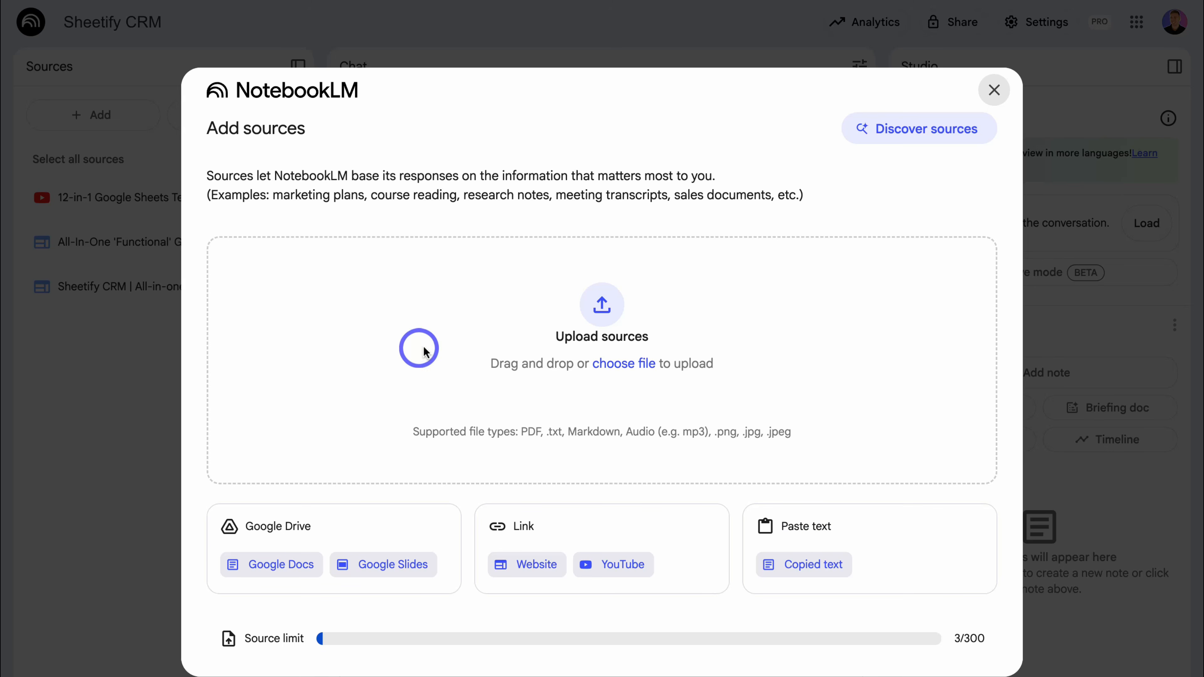
{"action": "key", "text": "Escape"}
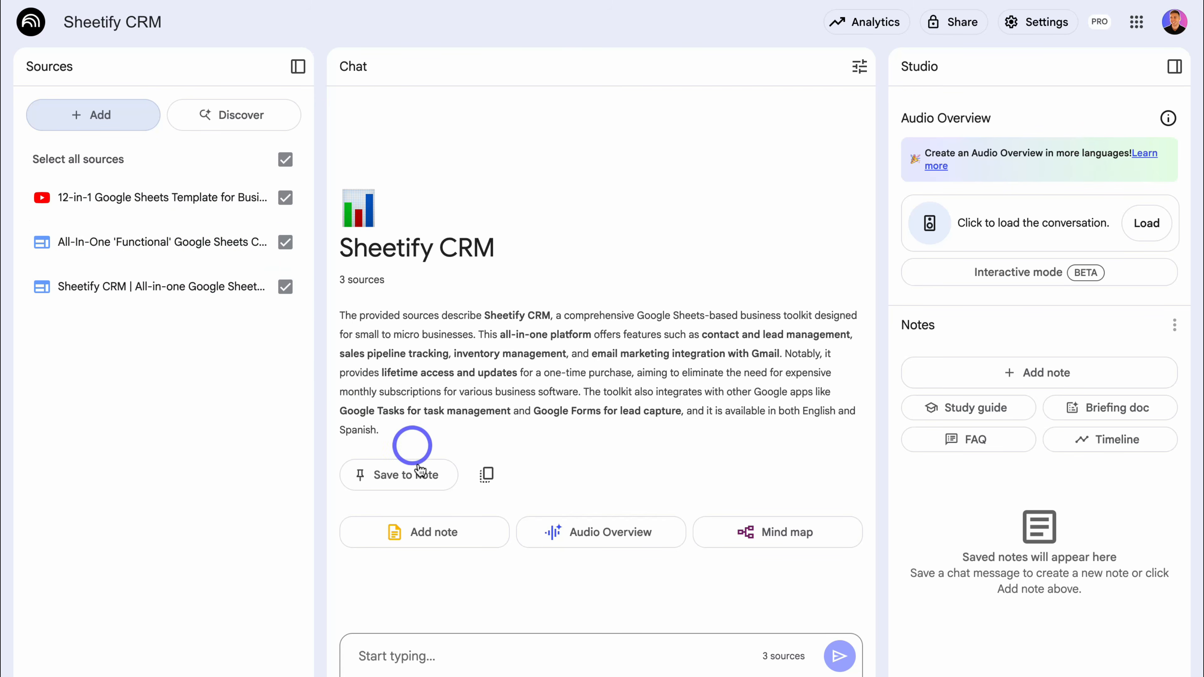
{"action": "left_click", "coordinate": [431, 654]}
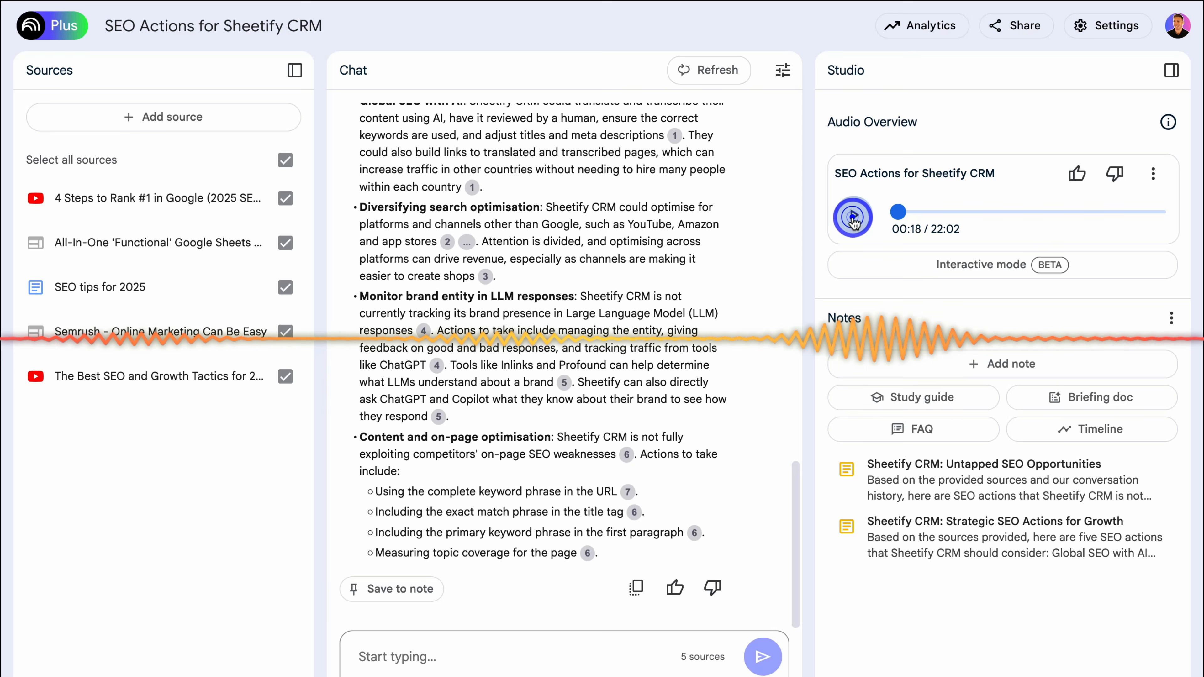
In the SEO Actions for Sheetify CRM notebook, play the Audio Overview in interactive mode, join the conversation and pause the audio
{"action": "left_click", "coordinate": [1032, 187]}
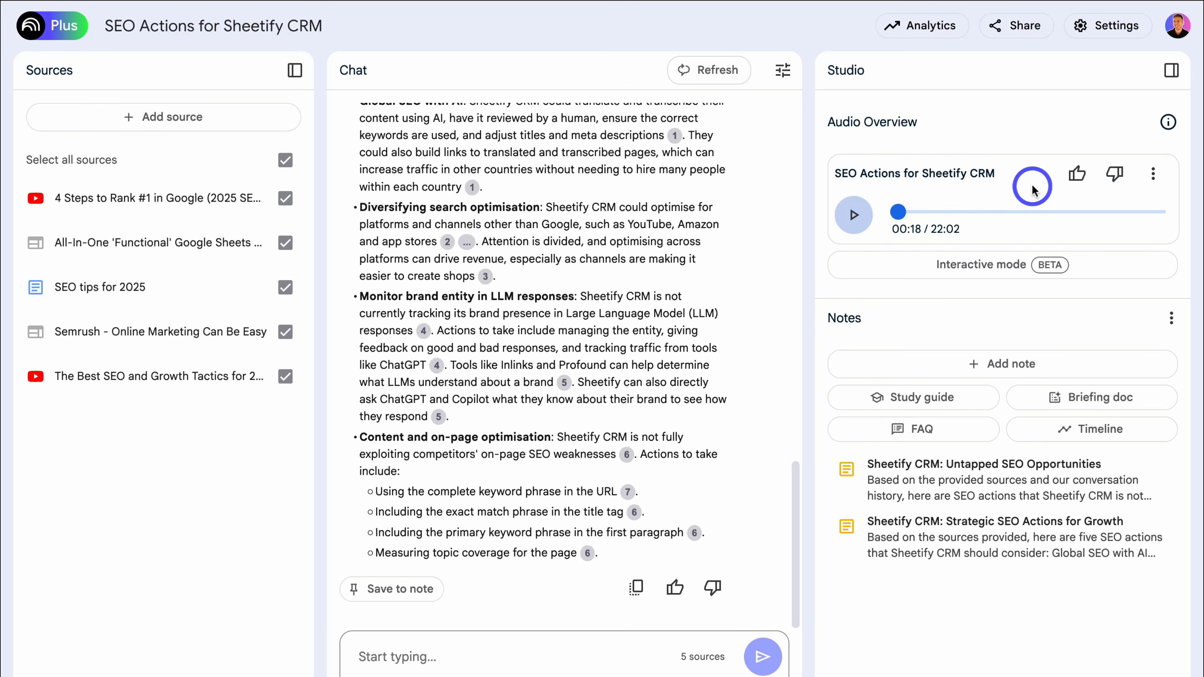
{"action": "left_click", "coordinate": [994, 273]}
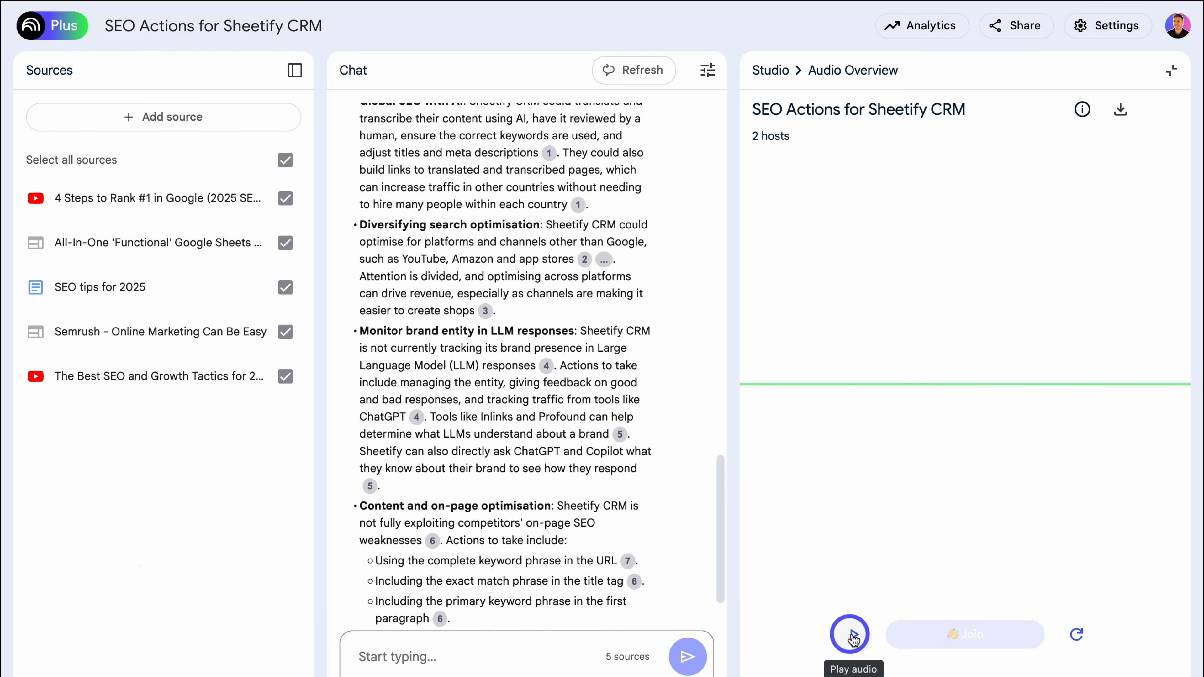
{"action": "left_click", "coordinate": [852, 635]}
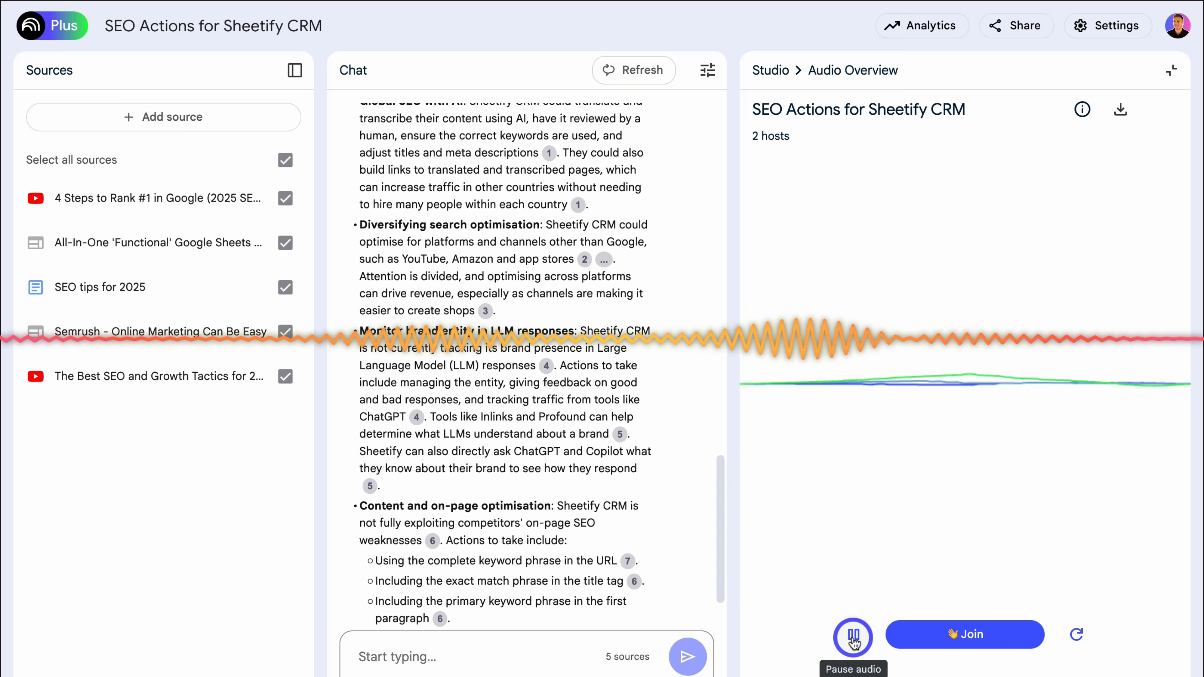
{"action": "left_click", "coordinate": [1003, 641]}
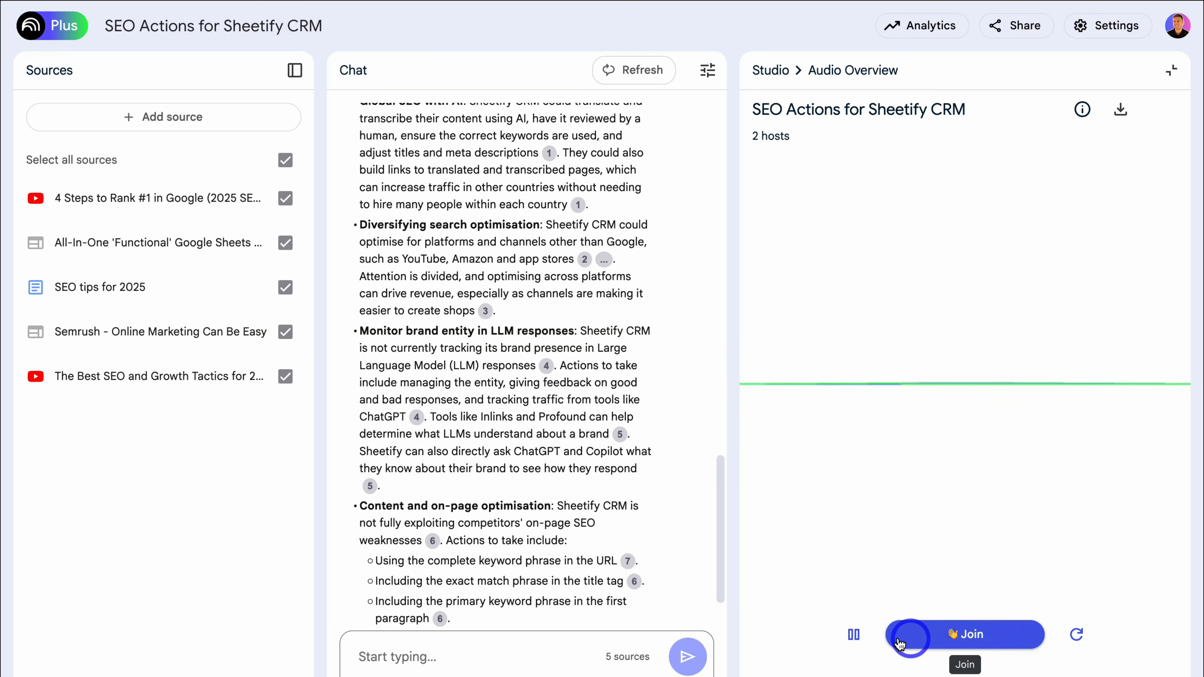
{"action": "left_click", "coordinate": [859, 638]}
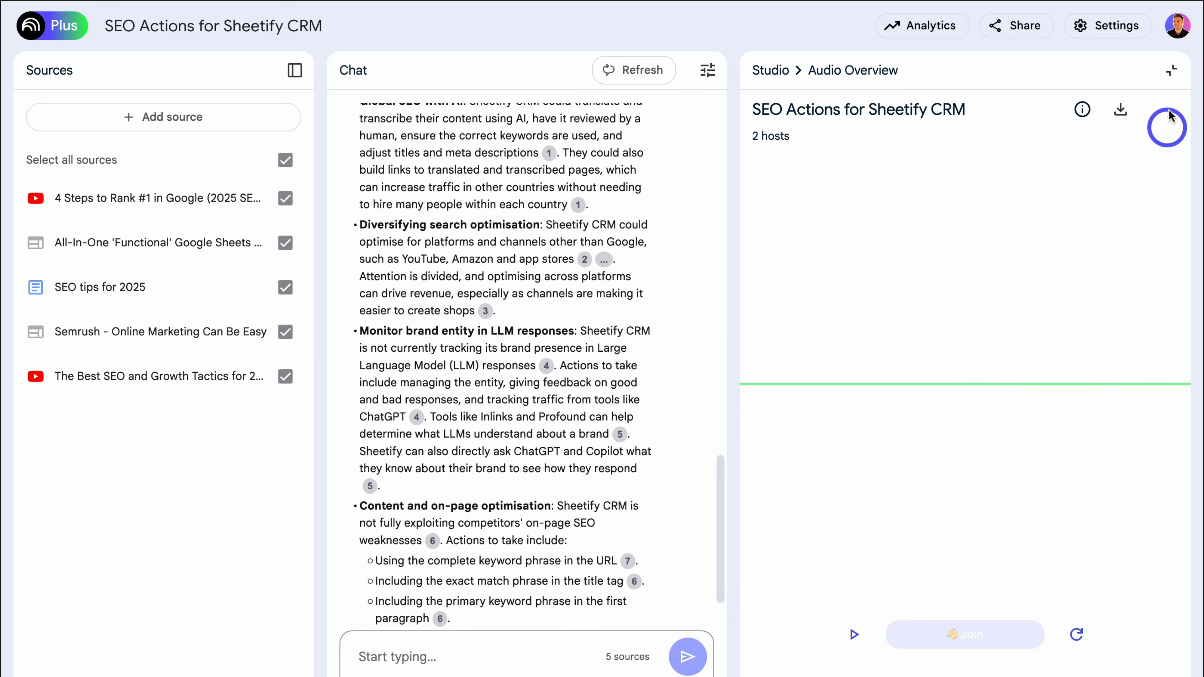